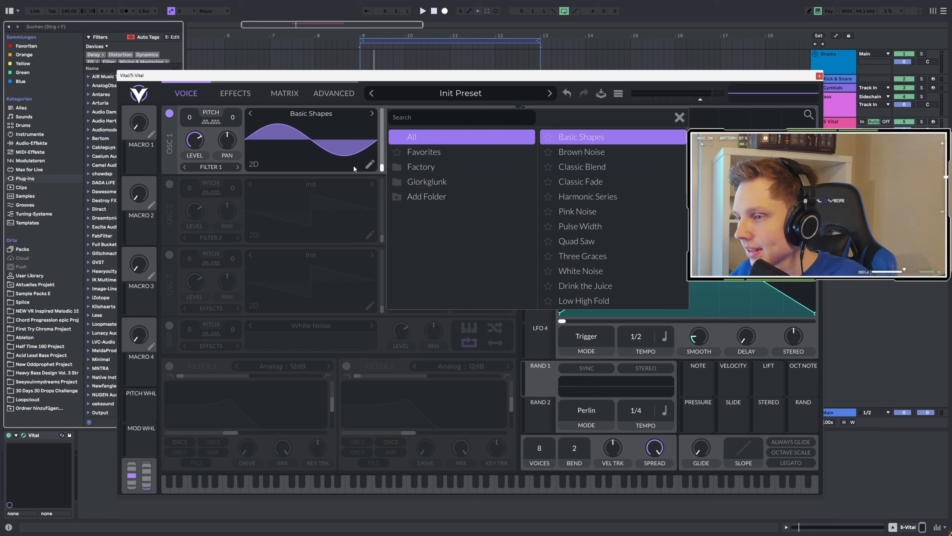
# Enable oscillator 2 and load the Basic Shapes wavetable into it.
pyautogui.click(169, 184)
pyautogui.click(169, 184)
pyautogui.click(311, 184)
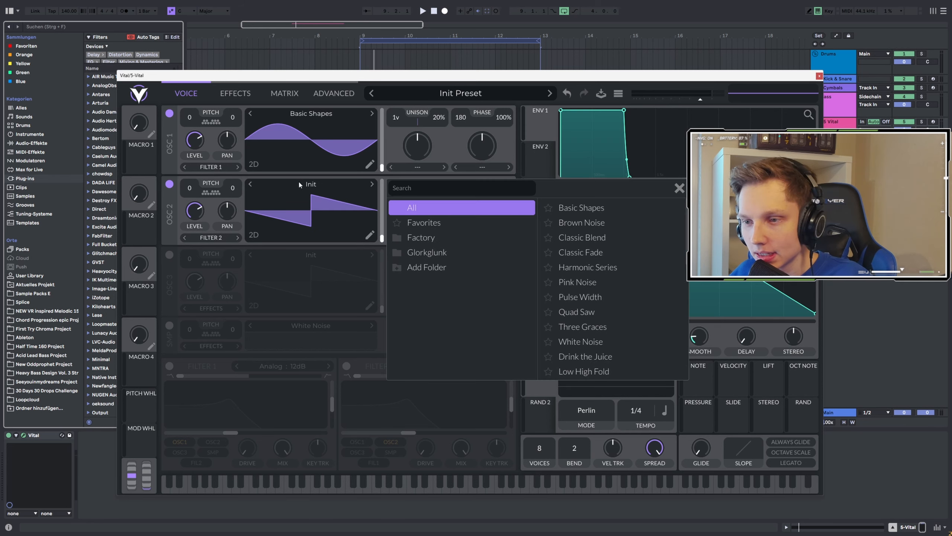
pyautogui.click(582, 209)
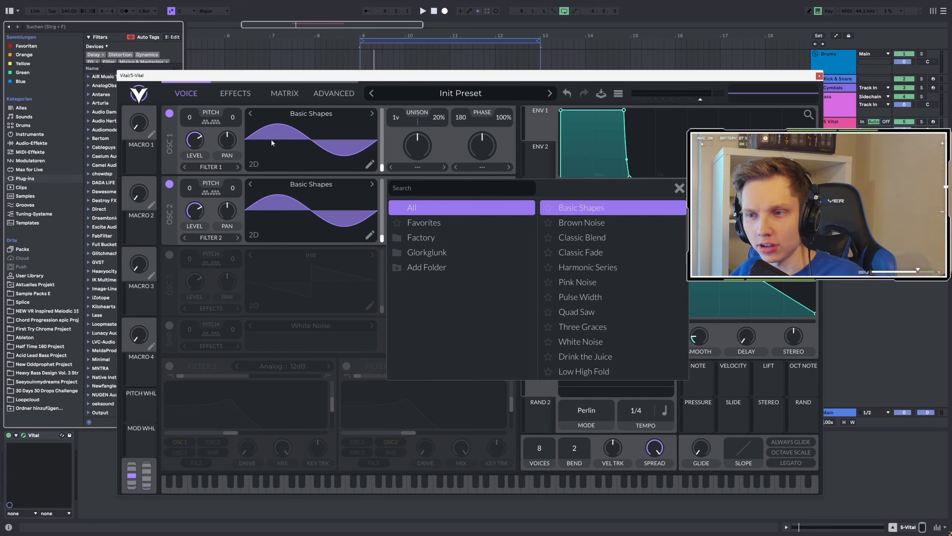
pyautogui.moveTo(277, 74); pyautogui.dragTo(258, 81)
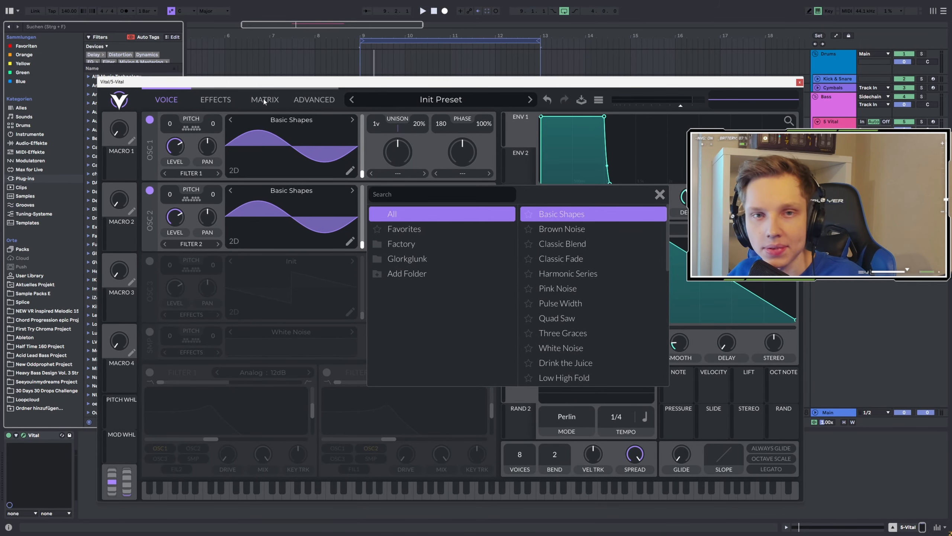
pyautogui.click(661, 194)
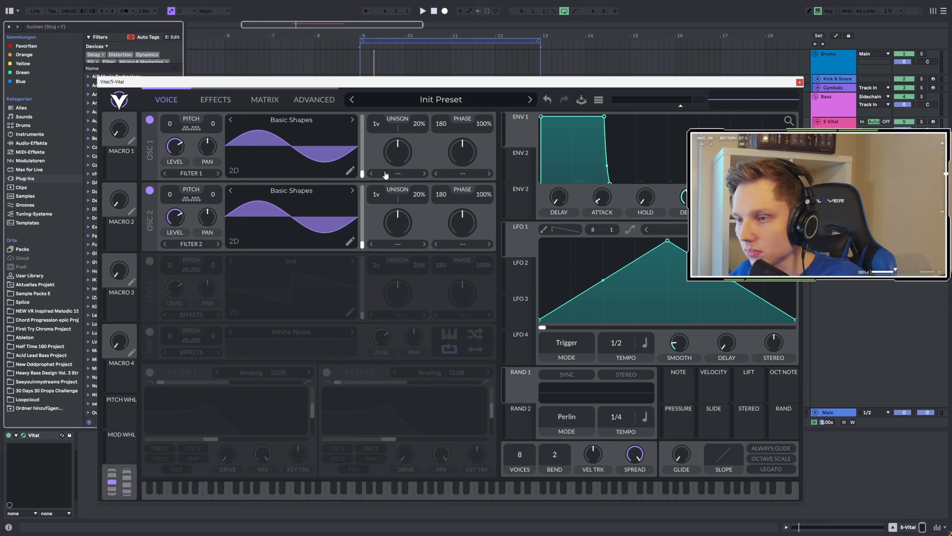
# Set oscillator 1's phase distortion to FM <- Osc 2 and raise its FM amount.
pyautogui.click(397, 173)
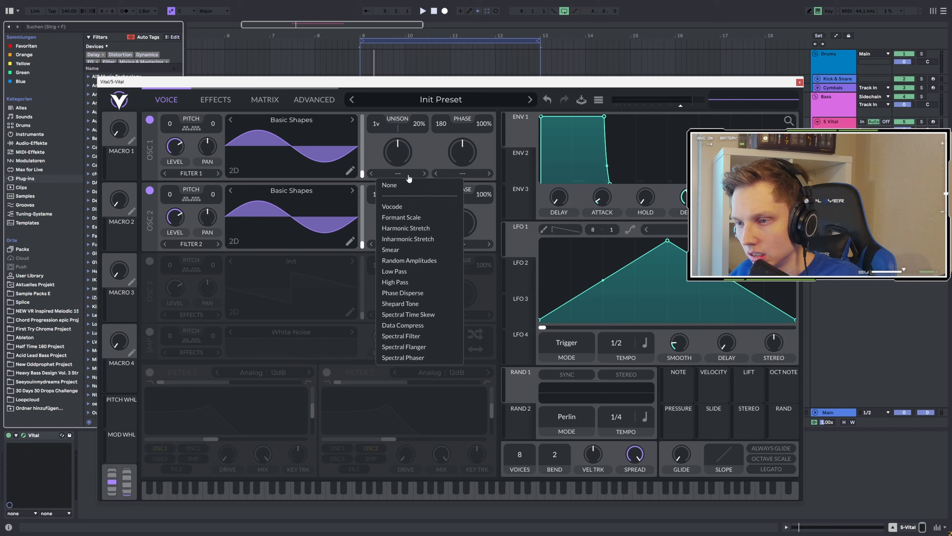
pyautogui.click(463, 173)
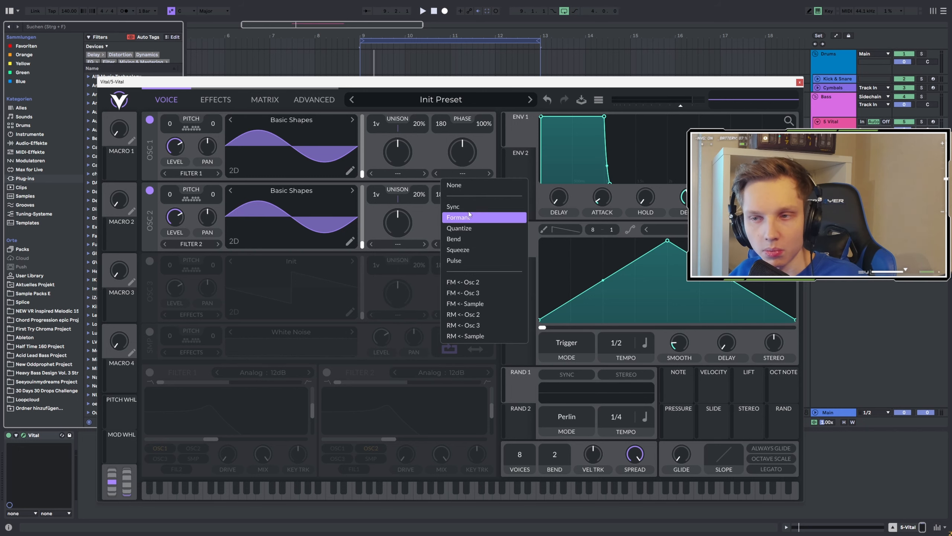
pyautogui.click(460, 281)
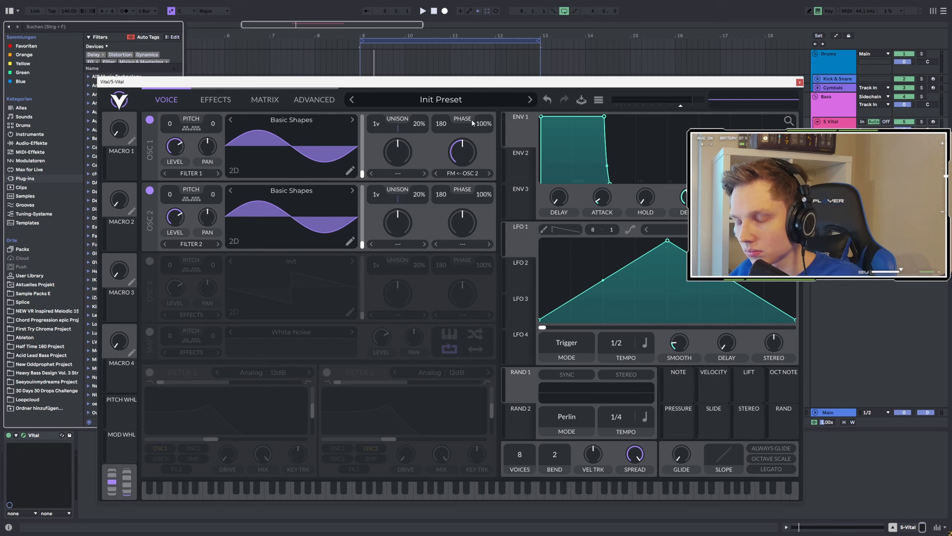
pyautogui.moveTo(450, 82); pyautogui.dragTo(438, 109)
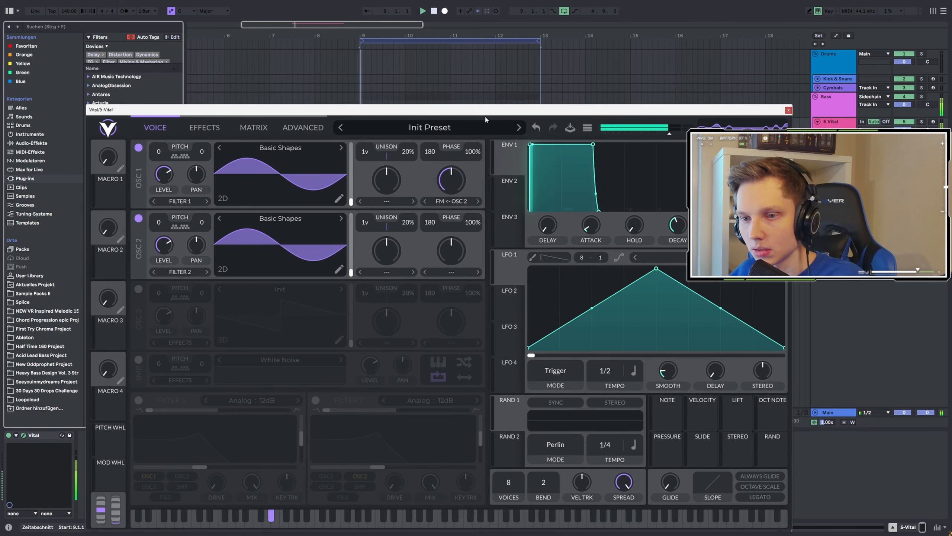
pyautogui.moveTo(451, 177)
pyautogui.mouseDown()
pyautogui.moveTo(456, 152)
pyautogui.moveTo(455, 187)
pyautogui.moveTo(456, 173)
pyautogui.mouseUp()
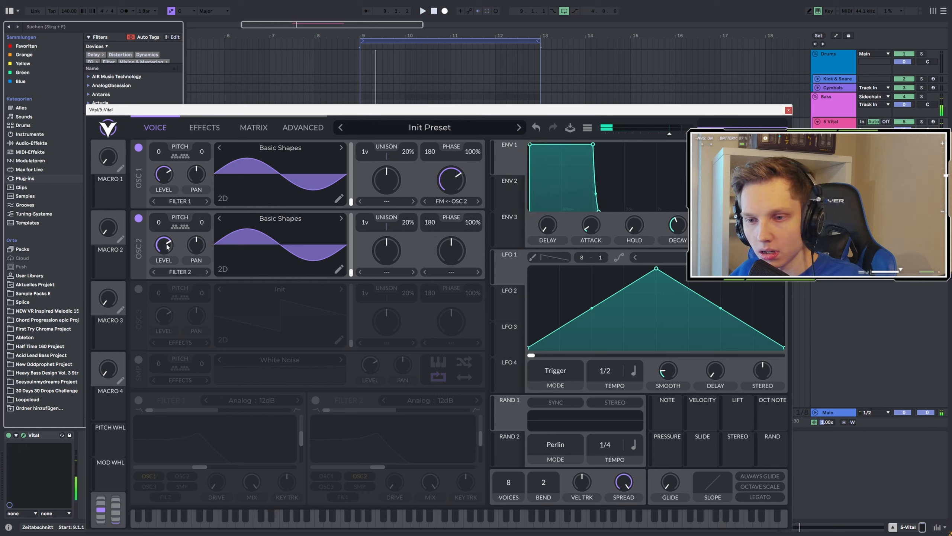
# Lower oscillator 2's level to zero and adjust oscillator 1's FM amount while auditioning the loop.
pyautogui.moveTo(167, 246); pyautogui.dragTo(106, 404)
pyautogui.press('space')
pyautogui.press('space')
pyautogui.press('space')
pyautogui.press('space')
pyautogui.press('space')
pyautogui.moveTo(454, 175)
pyautogui.mouseDown()
pyautogui.moveTo(454, 198)
pyautogui.moveTo(454, 185)
pyautogui.mouseUp()
# Try the Harmonic Stretch and Inharmonic Stretch spectral morphs on oscillator 2 with different amounts.
pyautogui.click(377, 273)
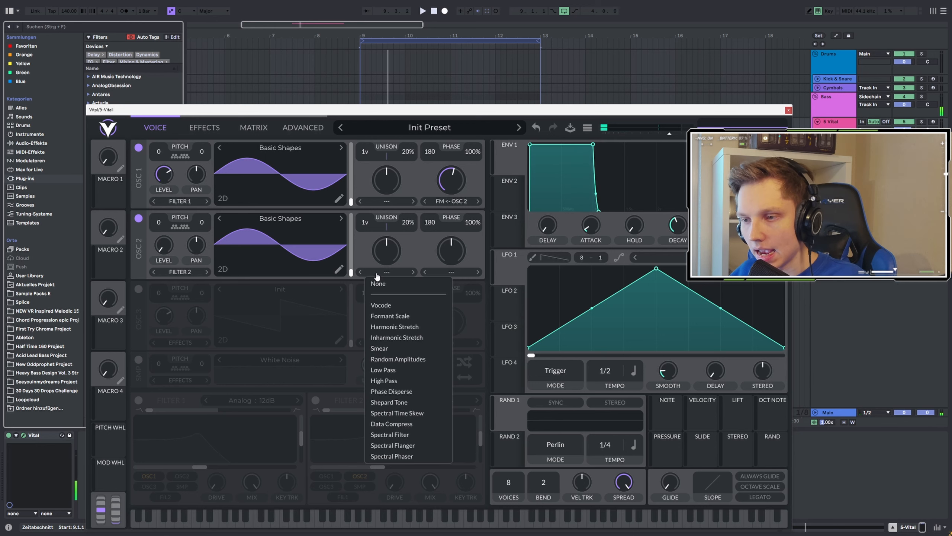
pyautogui.click(399, 327)
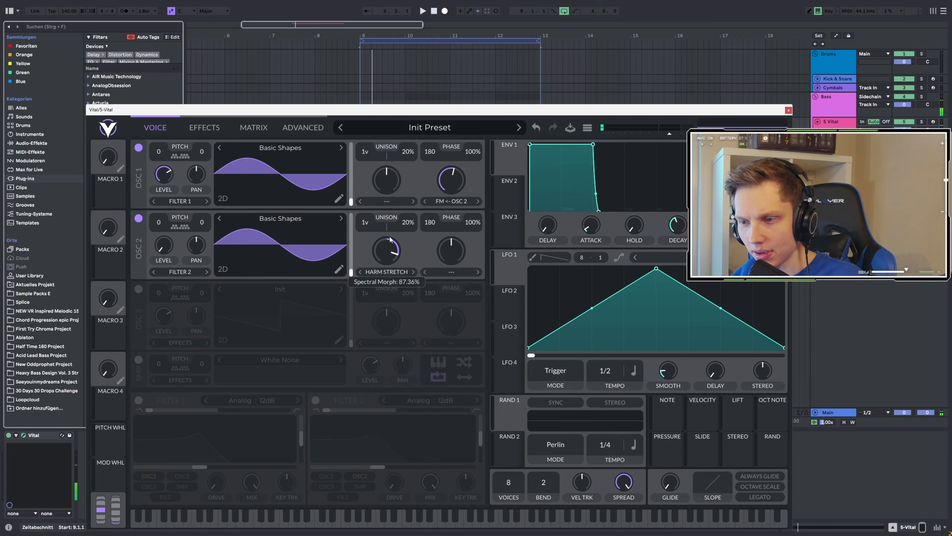
pyautogui.click(381, 273)
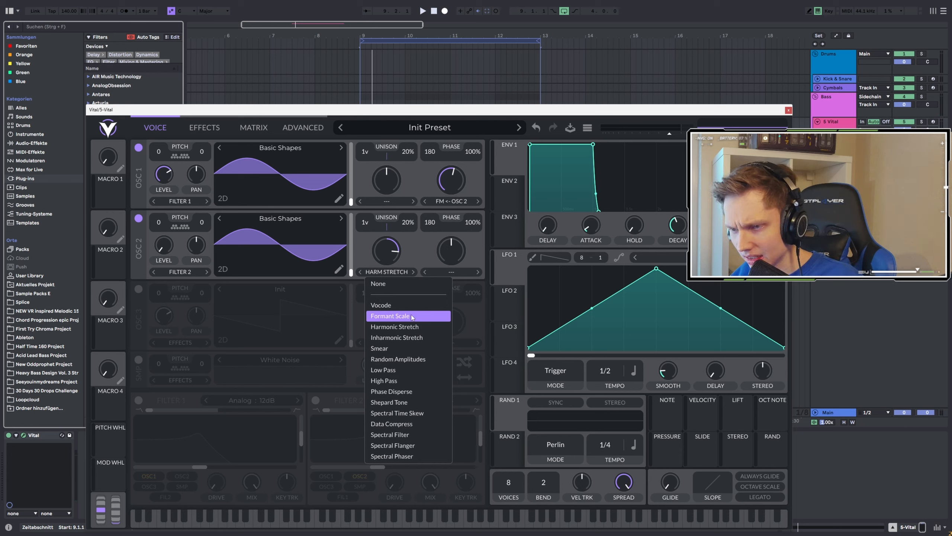
pyautogui.click(413, 326)
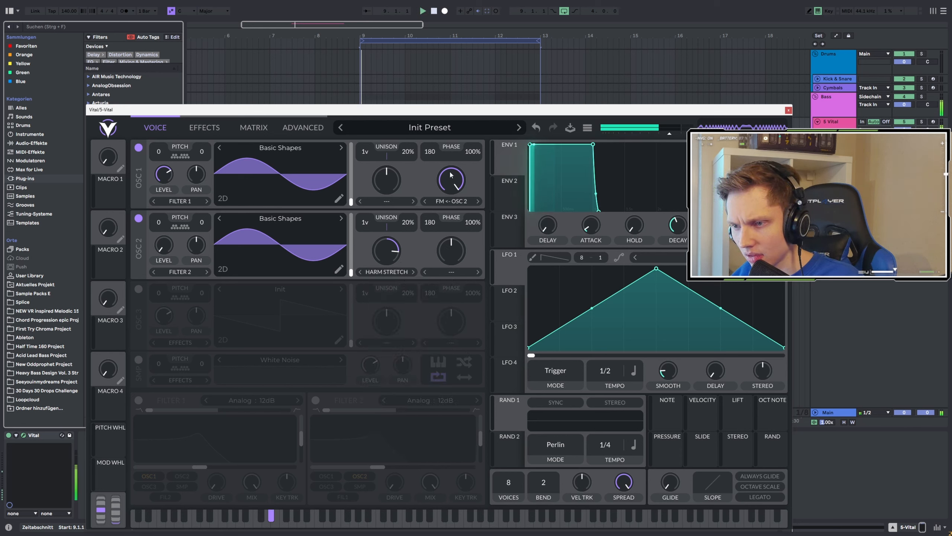
pyautogui.moveTo(390, 261); pyautogui.dragTo(374, 321)
pyautogui.click(412, 271)
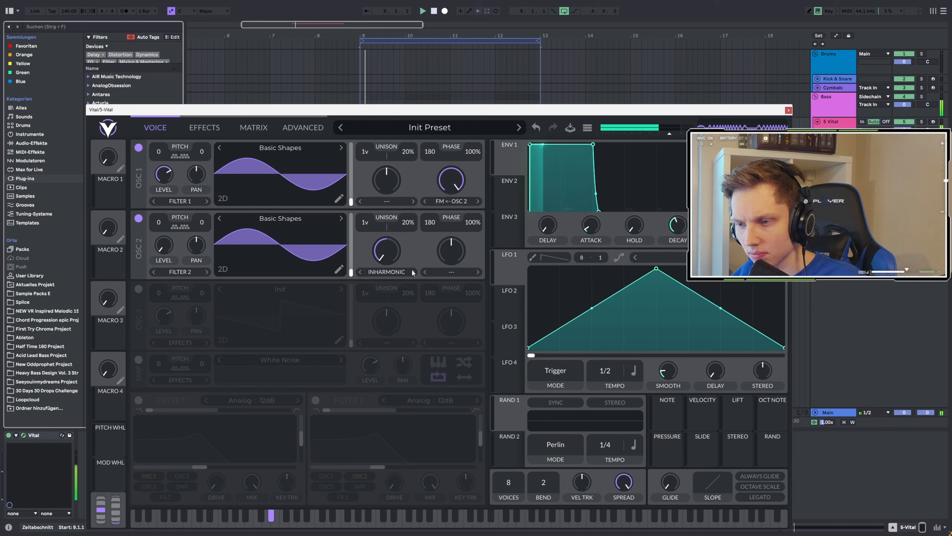
pyautogui.moveTo(405, 259); pyautogui.dragTo(410, 177)
# Switch oscillator 2's spectral morph to Formant Scale and sweep its amount with oscillator 1's FM at 100%.
pyautogui.click(361, 274)
pyautogui.click(360, 273)
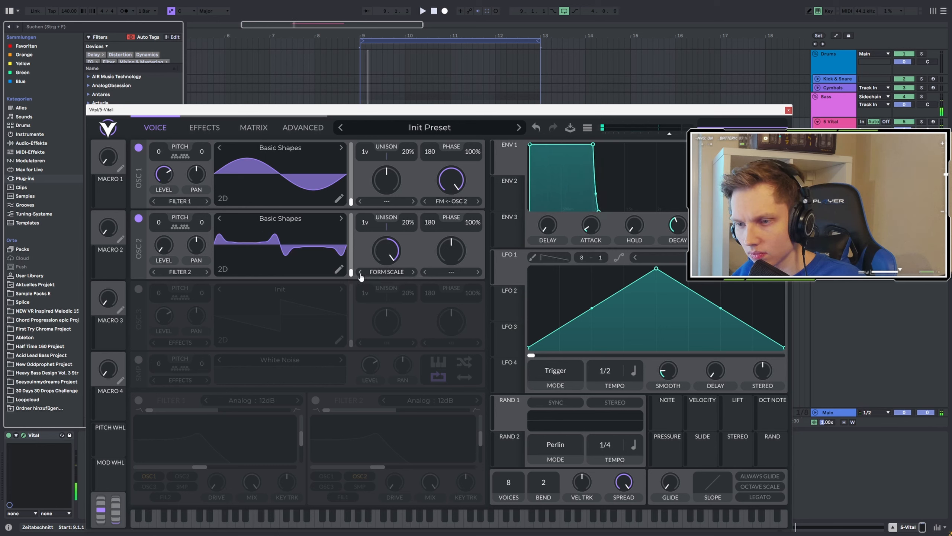
pyautogui.moveTo(378, 272); pyautogui.dragTo(378, 303)
pyautogui.moveTo(442, 177)
pyautogui.mouseDown()
pyautogui.moveTo(433, 224)
pyautogui.moveTo(431, 179)
pyautogui.mouseUp()
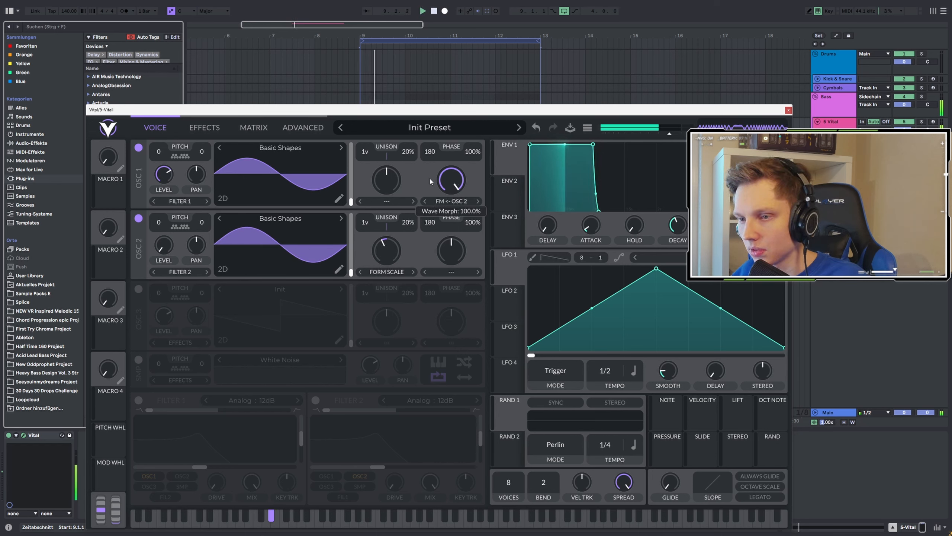
pyautogui.moveTo(386, 256); pyautogui.dragTo(404, 230)
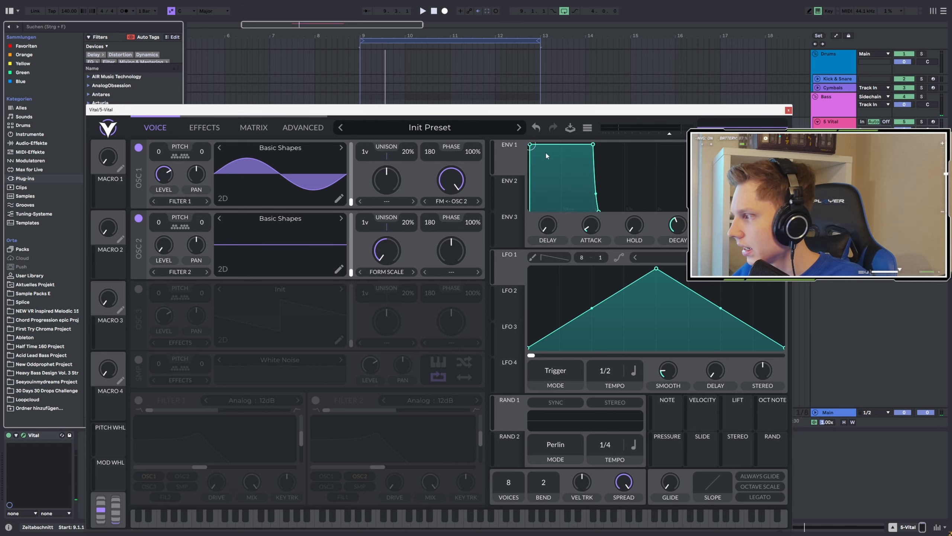
# Apply the Vocode spectral morph to oscillator 1 and adjust its amount along with oscillator 2's Formant Scale.
pyautogui.click(390, 208)
pyautogui.click(392, 234)
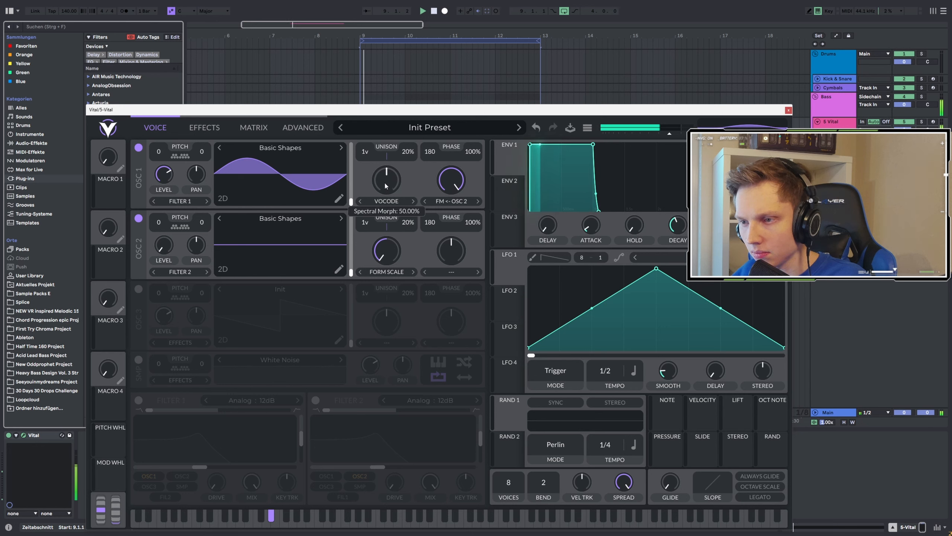
pyautogui.moveTo(385, 183); pyautogui.dragTo(403, 153)
pyautogui.moveTo(399, 248)
pyautogui.mouseDown()
pyautogui.moveTo(395, 212)
pyautogui.moveTo(390, 246)
pyautogui.moveTo(392, 232)
pyautogui.mouseUp()
# Audition the loop, reduce oscillator 1's FM amount and turn its Vocode morph up to nearly 100%.
pyautogui.press('space')
pyautogui.press('space')
pyautogui.press('space')
pyautogui.moveTo(446, 170); pyautogui.dragTo(438, 202)
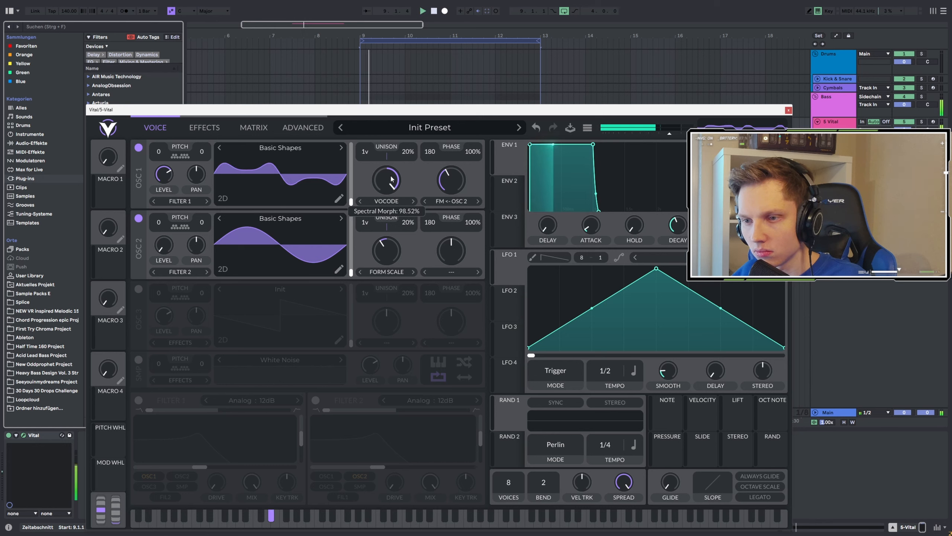
pyautogui.moveTo(391, 179); pyautogui.dragTo(397, 171)
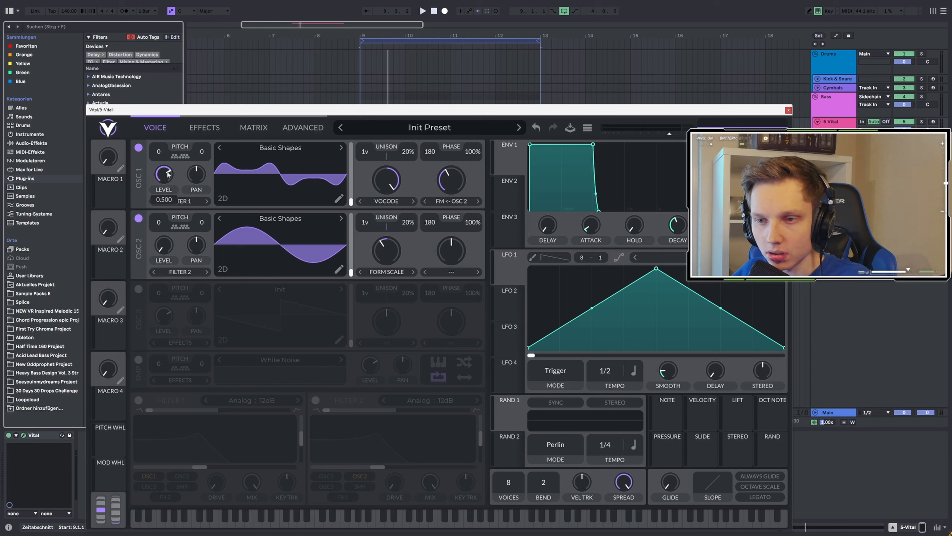
# Control oscillator 1's level from zero with Macro 1, turn the macro fully up and audition the loop.
pyautogui.moveTo(142, 189); pyautogui.dragTo(165, 200)
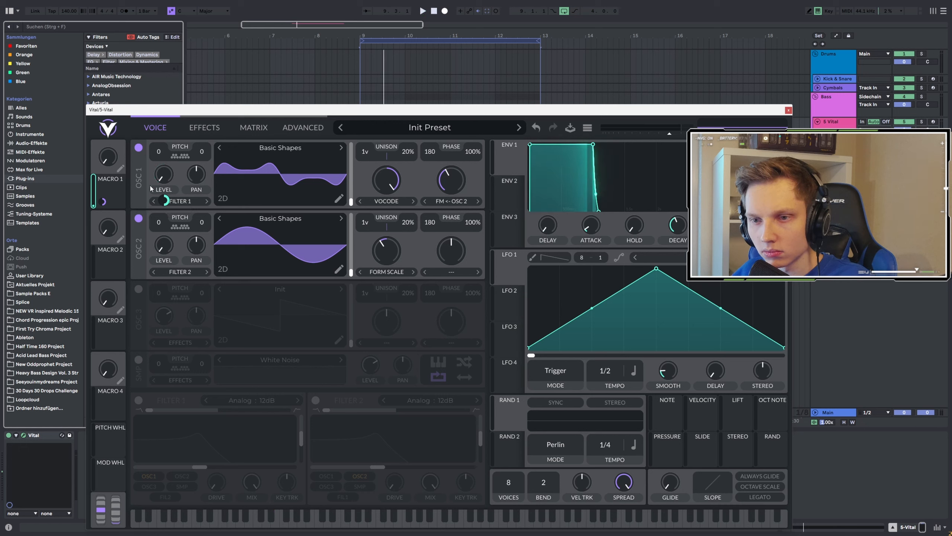
pyautogui.moveTo(101, 165); pyautogui.dragTo(143, 95)
pyautogui.press('space')
pyautogui.press('space')
pyautogui.press('space')
pyautogui.press('space')
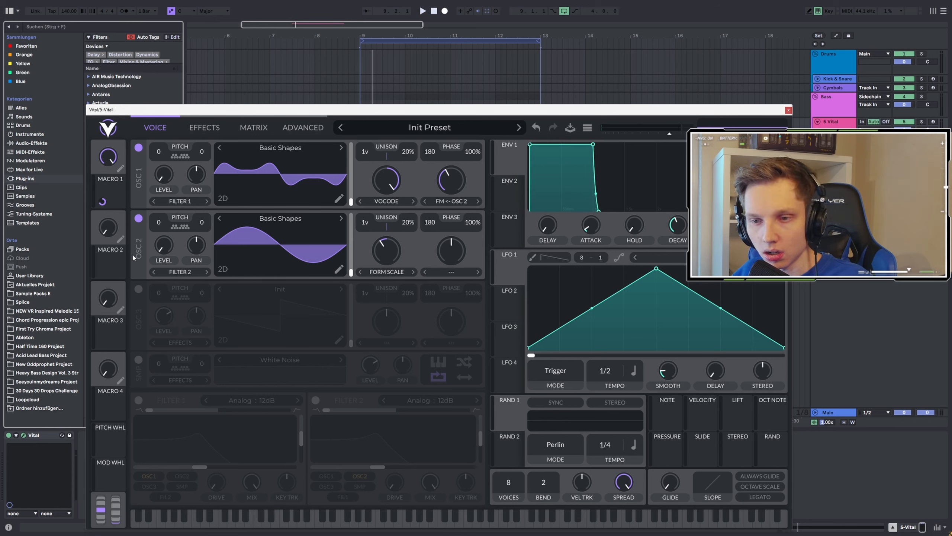
# Assign Macro 2 to oscillator 1's FM amount, turn the macro fully up and fine-tune the modulation depth.
pyautogui.moveTo(113, 265); pyautogui.dragTo(454, 182)
pyautogui.press('space')
pyautogui.press('space')
pyautogui.press('space')
pyautogui.press('space')
pyautogui.press('space')
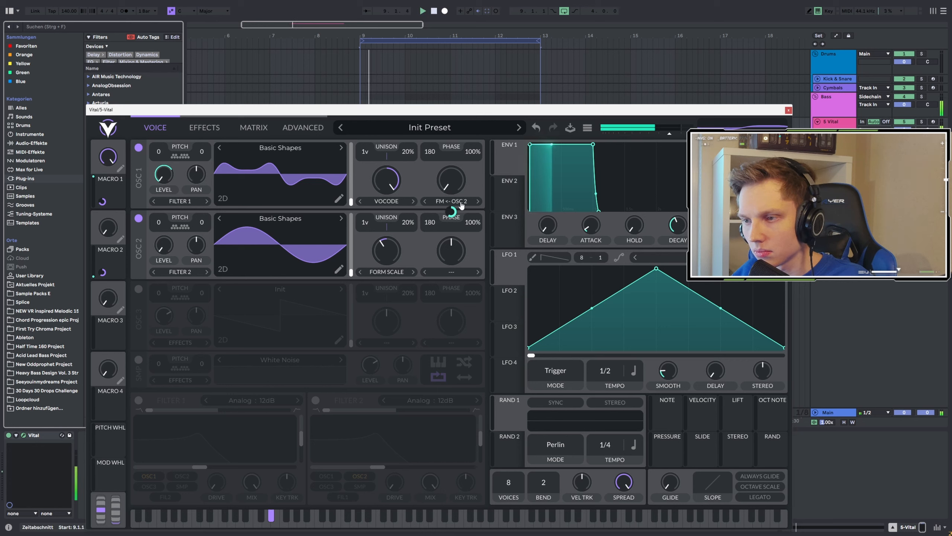
pyautogui.moveTo(111, 229); pyautogui.dragTo(118, 149)
pyautogui.moveTo(451, 213); pyautogui.dragTo(451, 207)
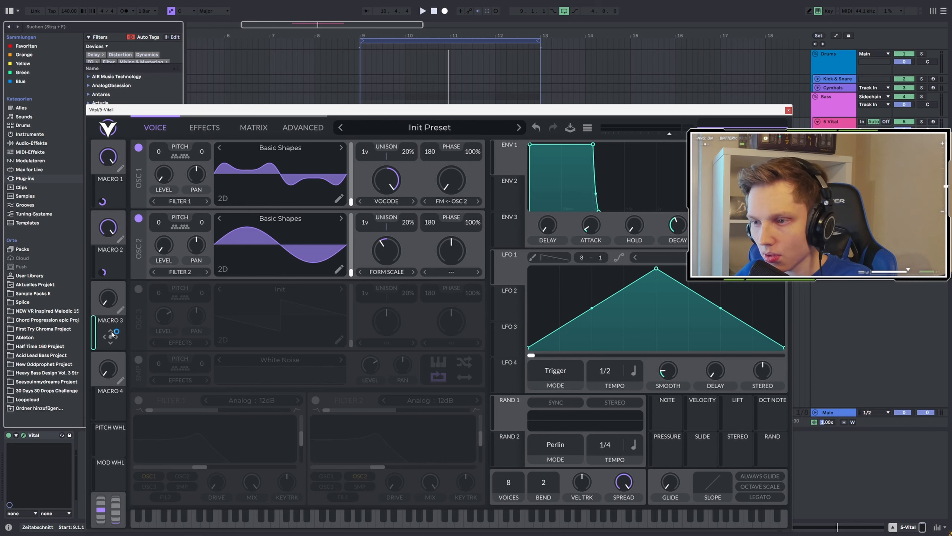
# Assign Macro 3 to oscillator 1's Vocode amount and to oscillator 2's Formant Scale amount, with the Formant Scale base at minimum.
pyautogui.moveTo(112, 333); pyautogui.dragTo(386, 181)
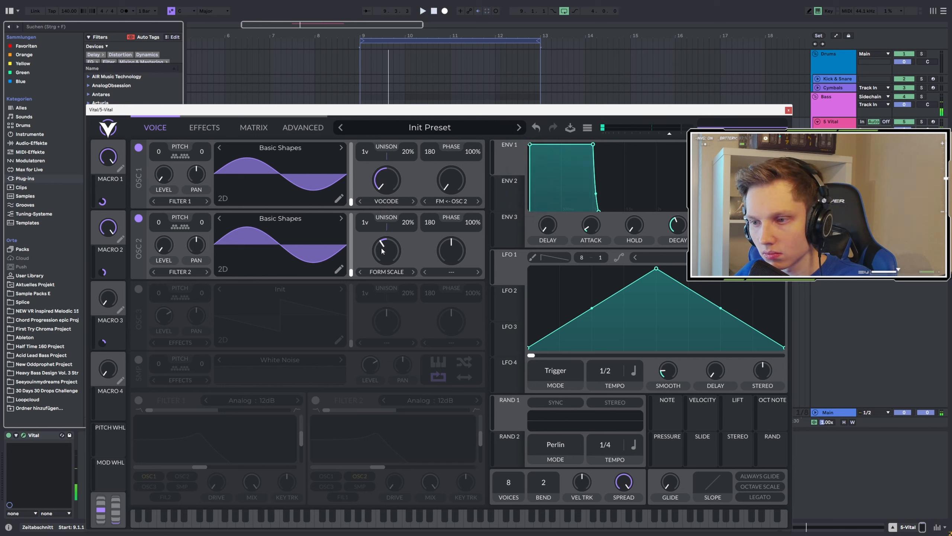
pyautogui.moveTo(383, 251); pyautogui.dragTo(312, 309)
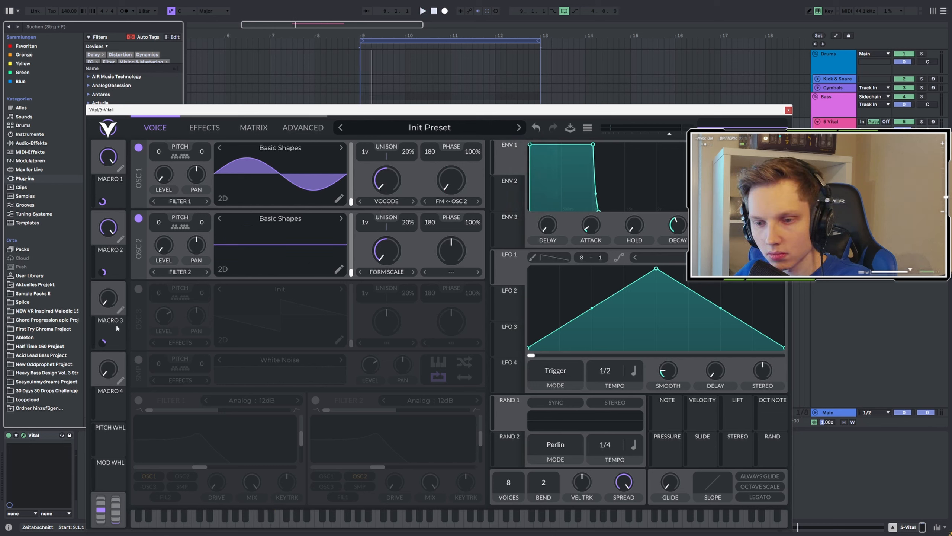
pyautogui.moveTo(103, 343); pyautogui.dragTo(392, 263)
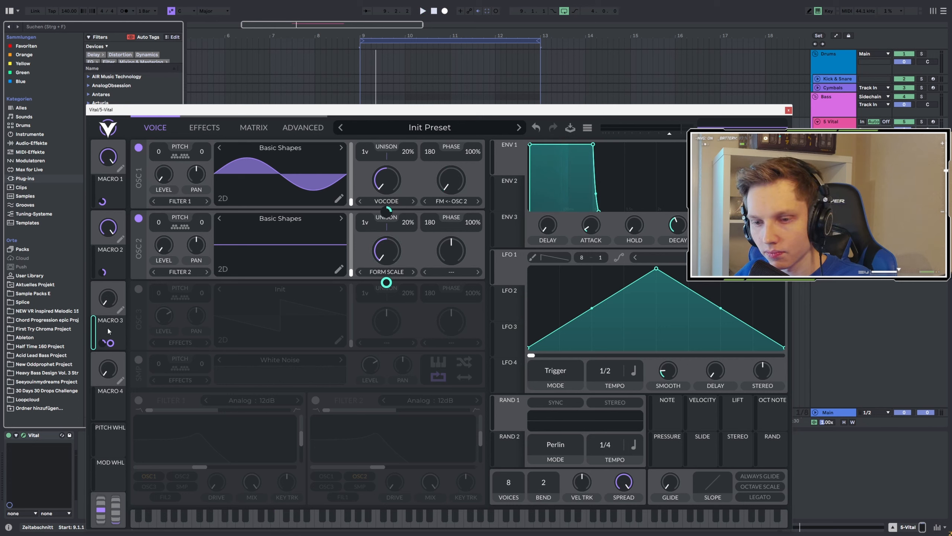
# Sweep Macro 3 during playback, giving Vocode full modulation depth and Formant Scale about half depth.
pyautogui.moveTo(107, 306); pyautogui.dragTo(115, 243)
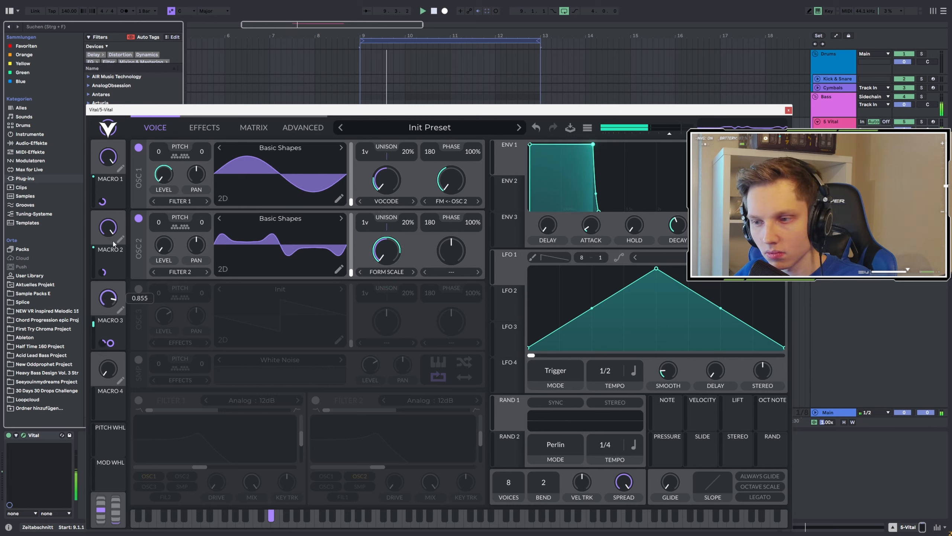
pyautogui.press('space')
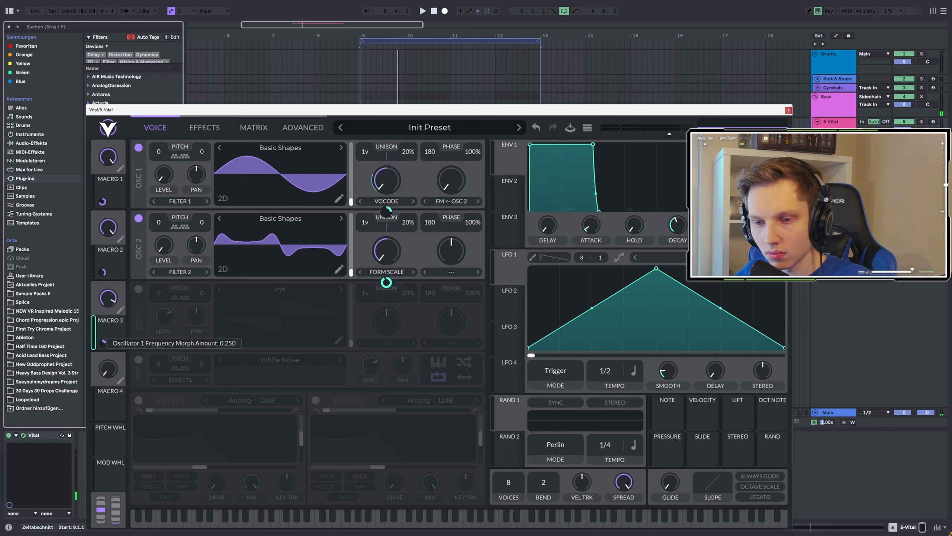
pyautogui.press('space')
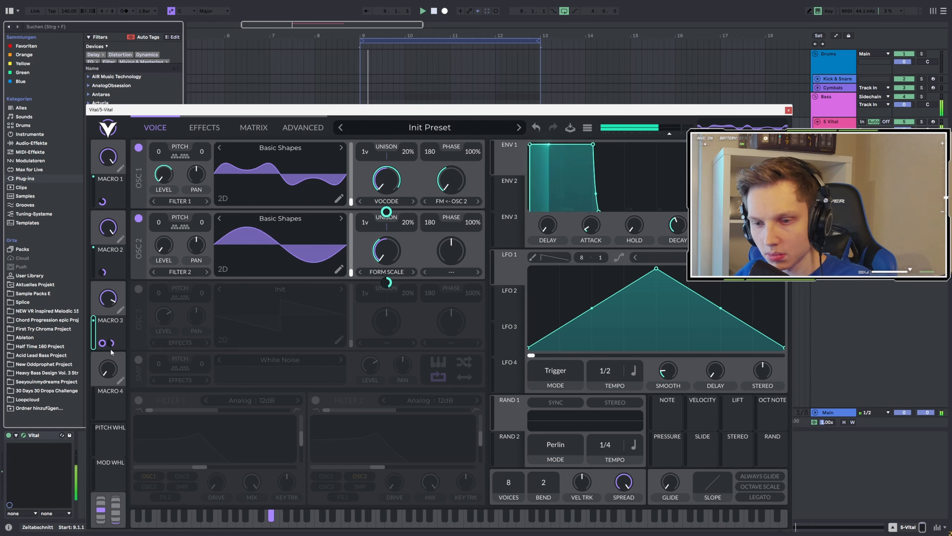
pyautogui.moveTo(386, 251)
pyautogui.mouseDown()
pyautogui.moveTo(394, 215)
pyautogui.moveTo(390, 262)
pyautogui.mouseUp()
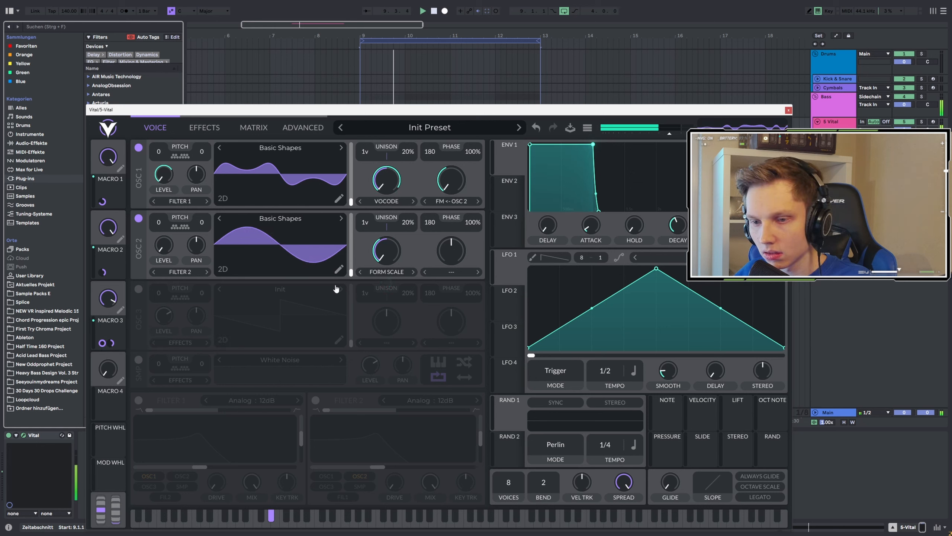
pyautogui.moveTo(108, 300); pyautogui.dragTo(108, 289)
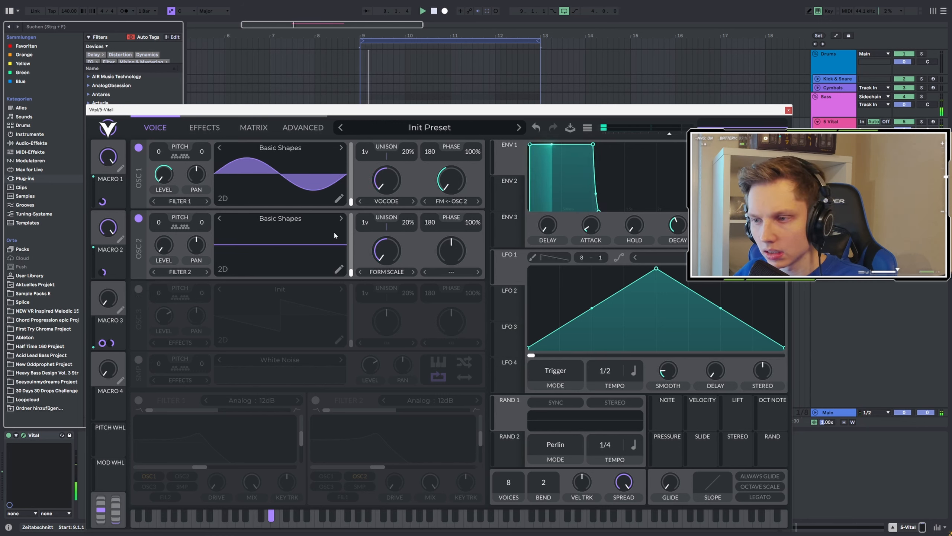
pyautogui.moveTo(103, 307); pyautogui.dragTo(129, 242)
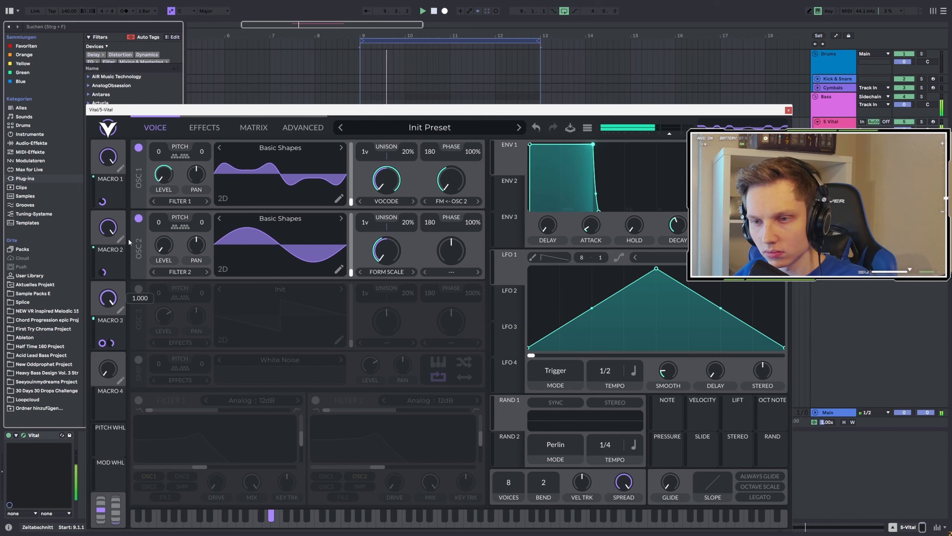
# Enable the Distortion effect.
pyautogui.click(203, 129)
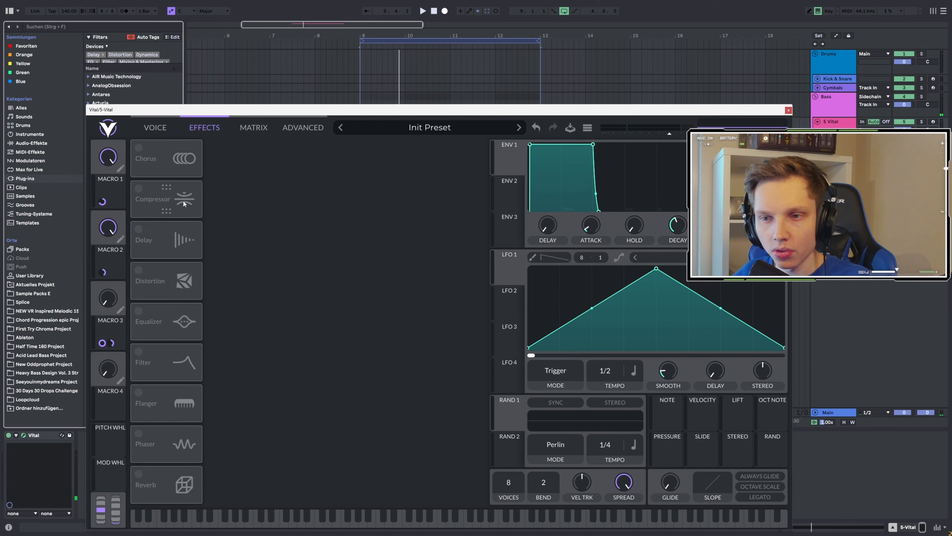
pyautogui.click(140, 278)
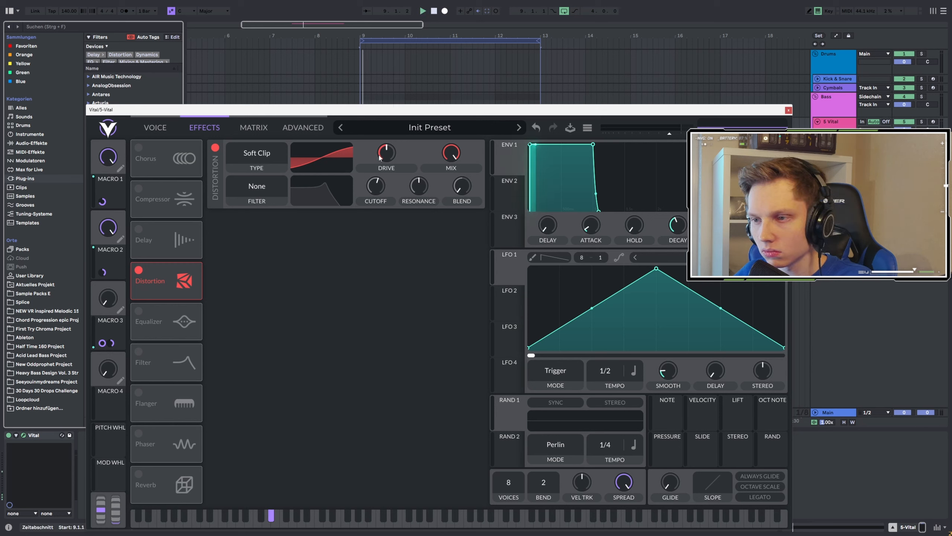
# Raise the Soft Clip distortion's drive strongly and set the distortion's filter to Pre.
pyautogui.moveTo(386, 152); pyautogui.dragTo(392, 124)
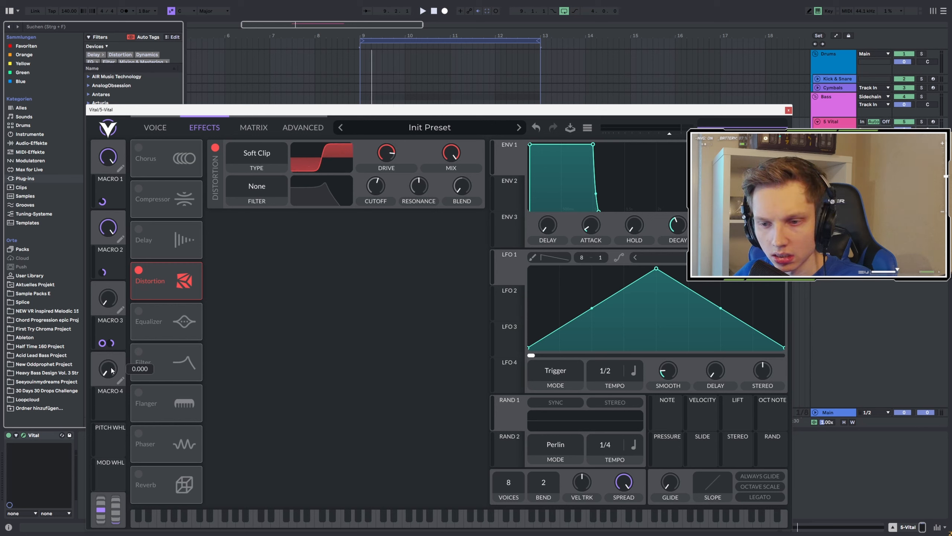
pyautogui.moveTo(111, 370)
pyautogui.mouseDown()
pyautogui.moveTo(114, 262)
pyautogui.moveTo(103, 375)
pyautogui.mouseUp()
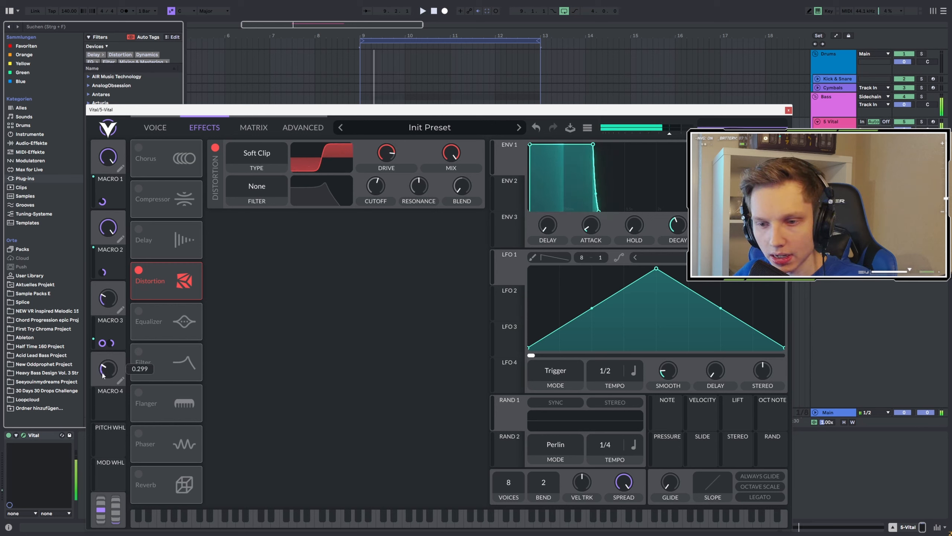
pyautogui.click(268, 187)
pyautogui.click(244, 212)
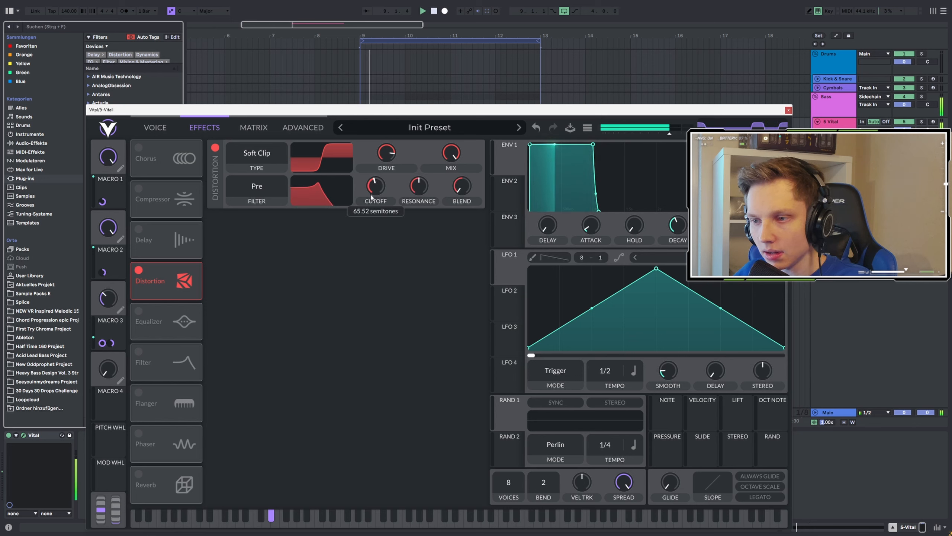
# Lower the distortion filter's cutoff, raise its resonance slightly above the middle and ease the drive back to a moderate amount.
pyautogui.moveTo(372, 197); pyautogui.dragTo(369, 211)
pyautogui.moveTo(419, 190); pyautogui.dragTo(426, 176)
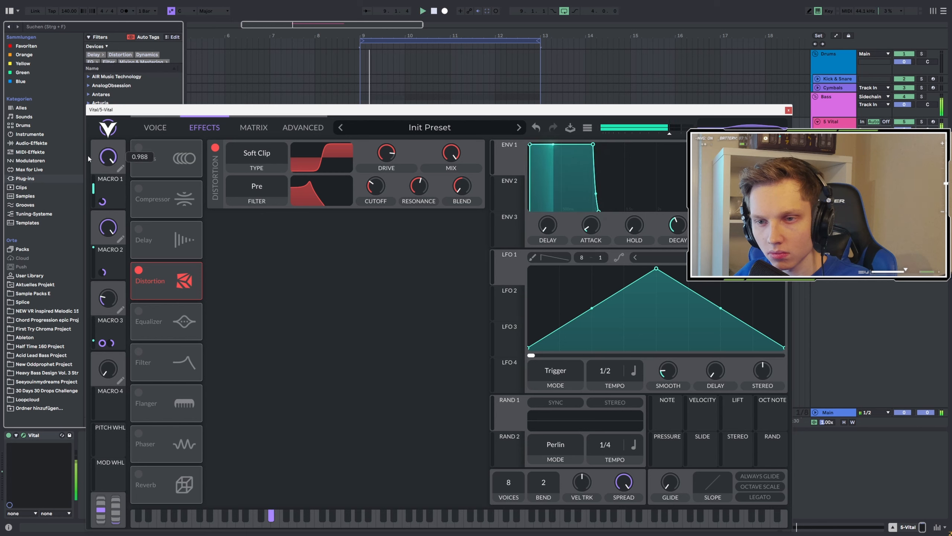
pyautogui.moveTo(384, 158); pyautogui.dragTo(381, 167)
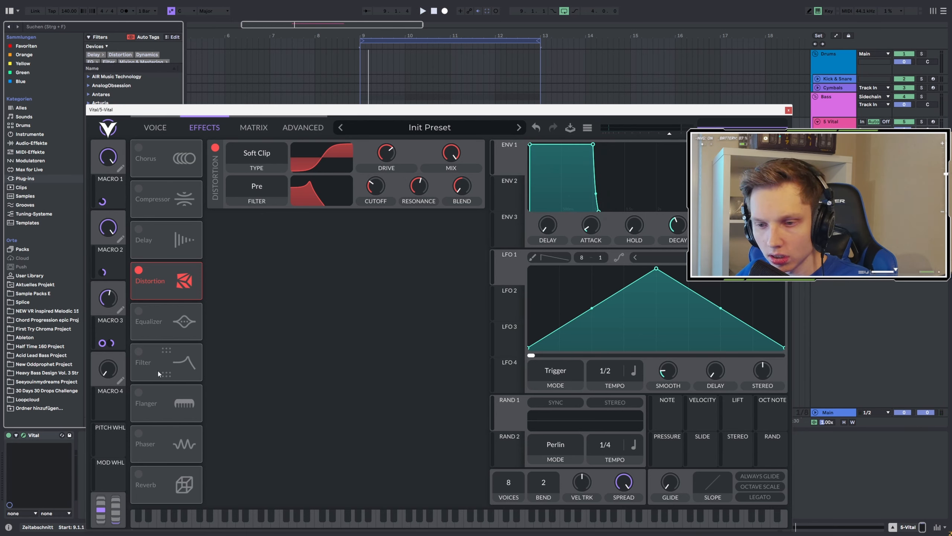
# Enable the Filter effect and set its model to Formant AOIE.
pyautogui.click(144, 360)
pyautogui.click(299, 231)
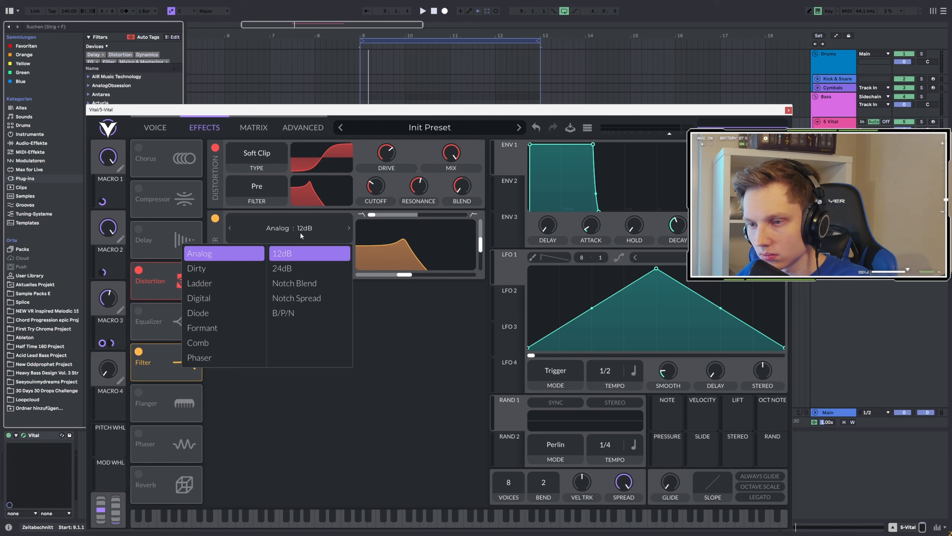
pyautogui.click(231, 315)
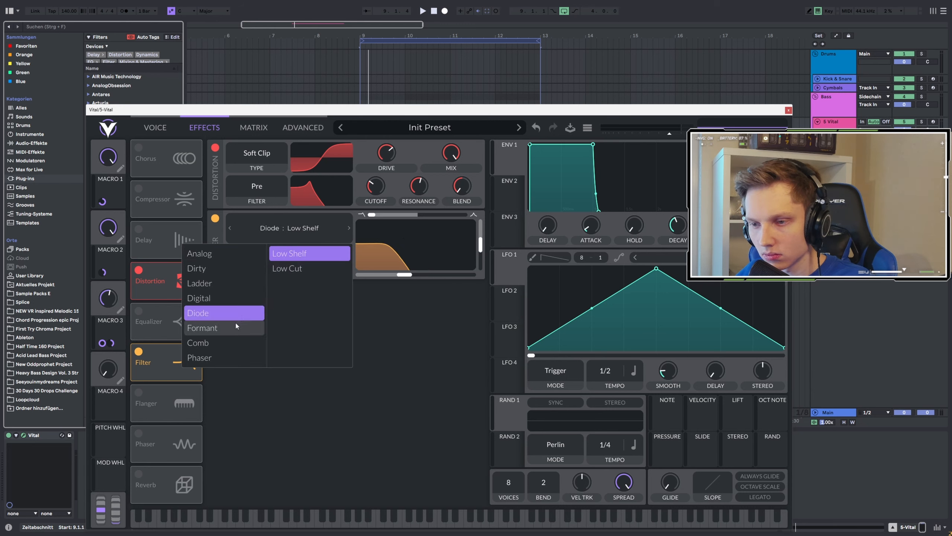
pyautogui.click(235, 325)
pyautogui.click(385, 301)
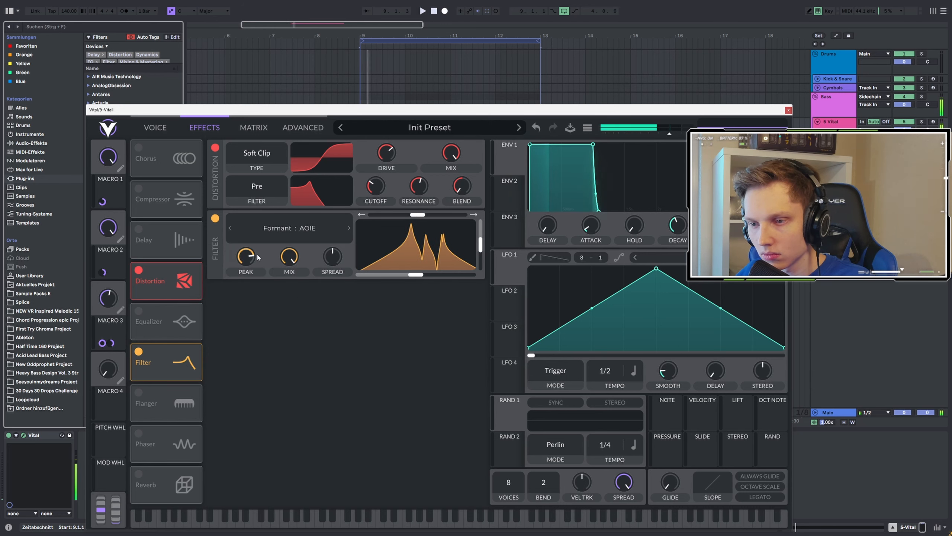
# Bring the formant filter's peak to the middle and its mix to just under half while auditioning the loop.
pyautogui.moveTo(286, 260); pyautogui.dragTo(298, 215)
pyautogui.press('space')
pyautogui.press('space')
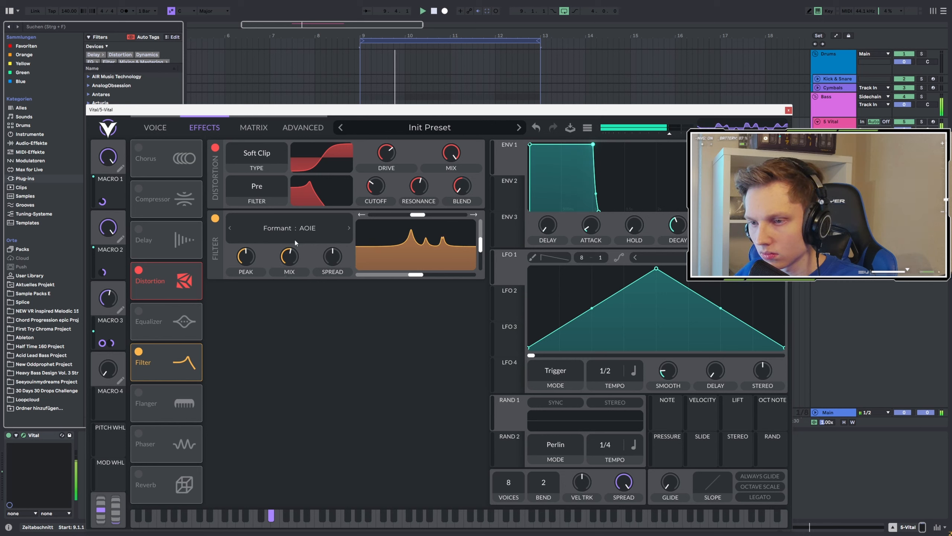
pyautogui.moveTo(291, 250); pyautogui.dragTo(289, 256)
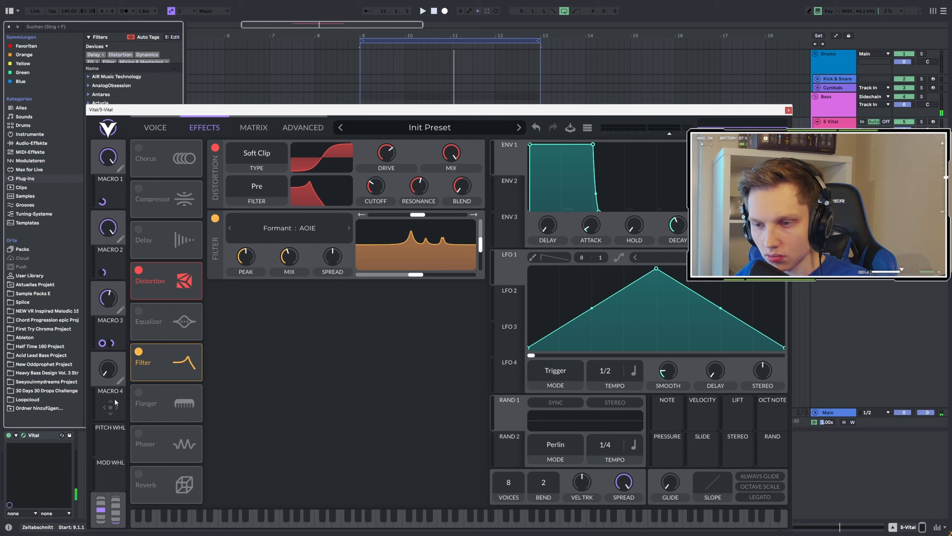
# Assign Macro 4 to the formant filter's Spread and Peak with small modulation depths, and sweep the macro during playback.
pyautogui.moveTo(114, 400); pyautogui.dragTo(327, 259)
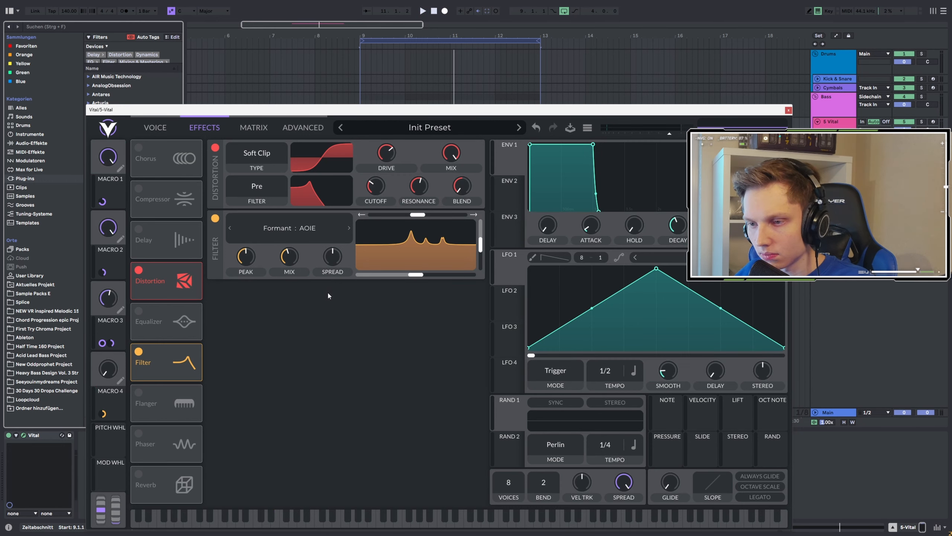
pyautogui.moveTo(108, 369)
pyautogui.mouseDown()
pyautogui.moveTo(120, 306)
pyautogui.moveTo(156, 261)
pyautogui.moveTo(112, 375)
pyautogui.mouseUp()
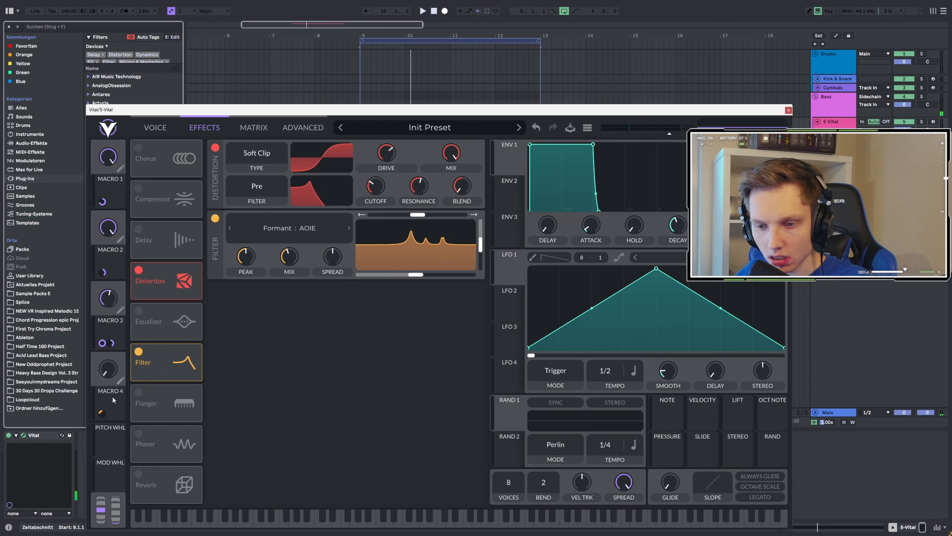
pyautogui.moveTo(120, 412); pyautogui.dragTo(246, 281)
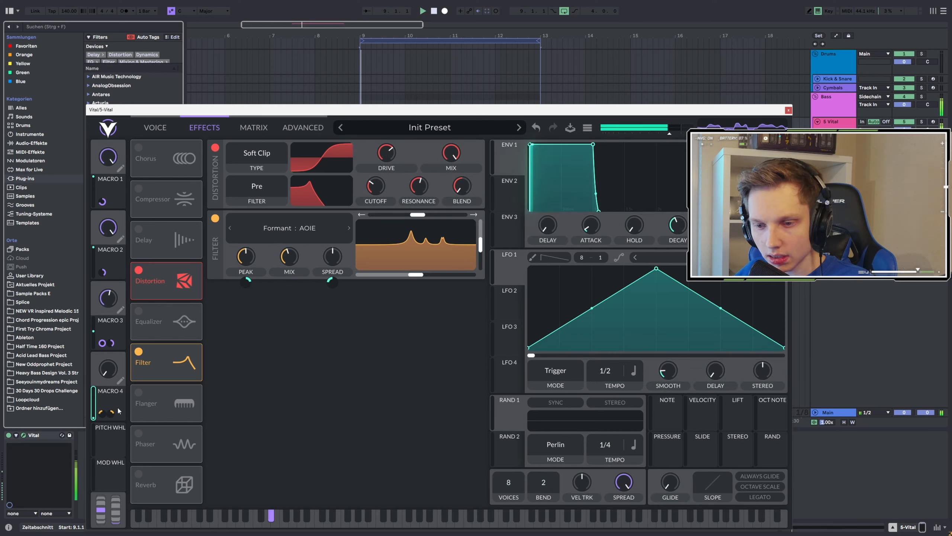
pyautogui.moveTo(110, 369); pyautogui.dragTo(136, 268)
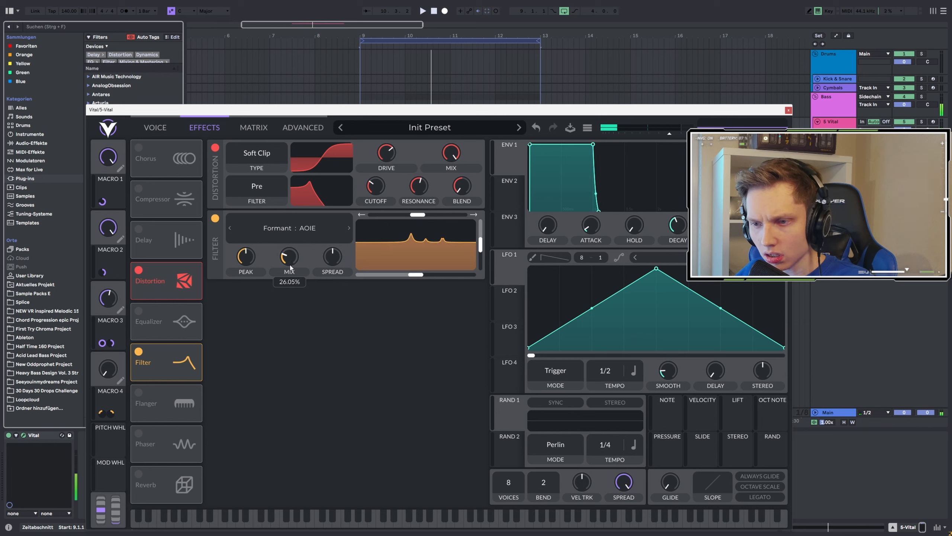
# Try modulating the formant filter's Mix with Macro 4 at a depth of 0.739, sweeping the macro up.
pyautogui.moveTo(131, 397); pyautogui.dragTo(289, 257)
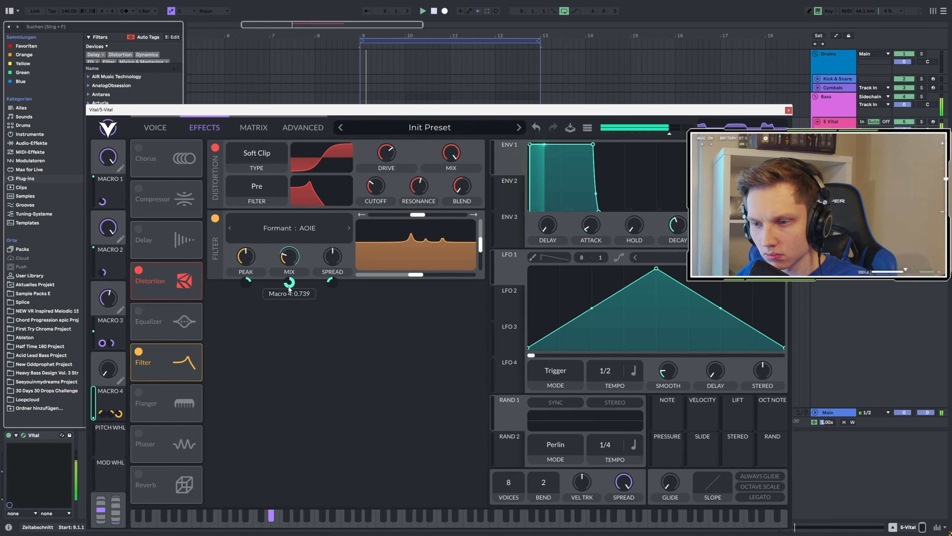
pyautogui.moveTo(120, 379); pyautogui.dragTo(138, 250)
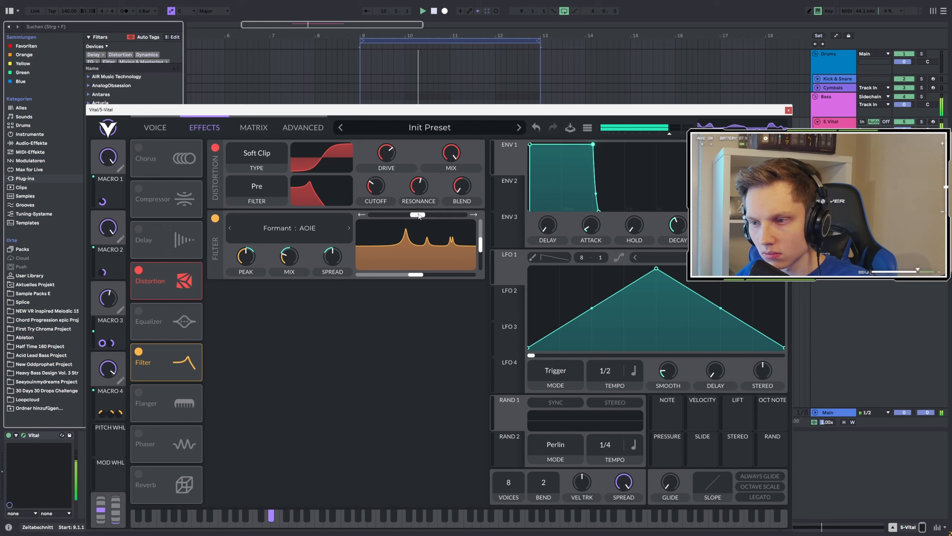
# Assign Macro 4 to the filter's Formant Transpose, turn the macro up to 1.000 and audition the result.
pyautogui.moveTo(395, 221); pyautogui.dragTo(431, 217)
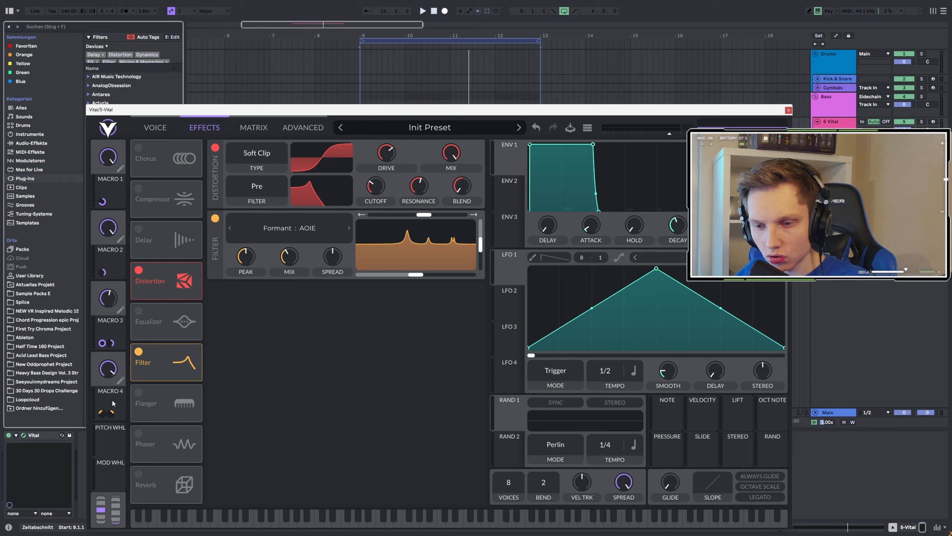
pyautogui.moveTo(120, 405); pyautogui.dragTo(420, 225)
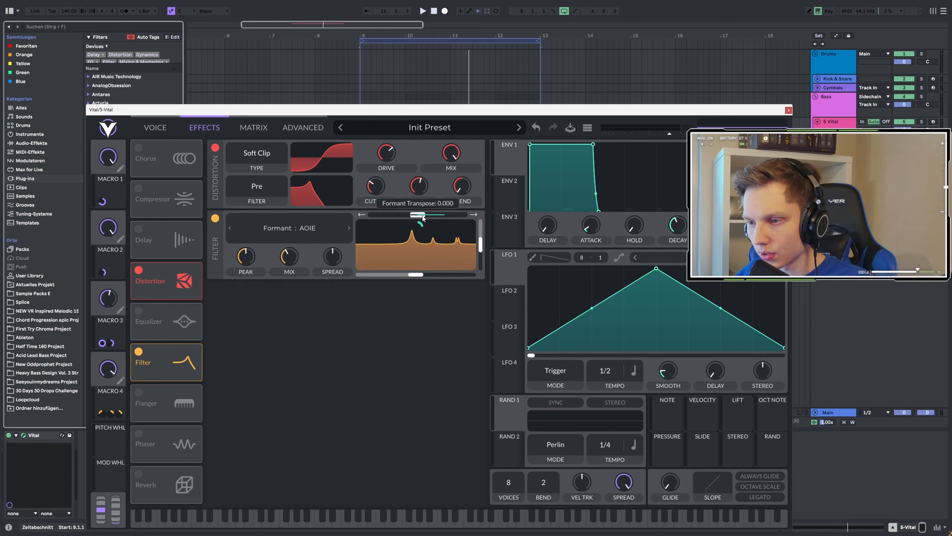
pyautogui.press('space')
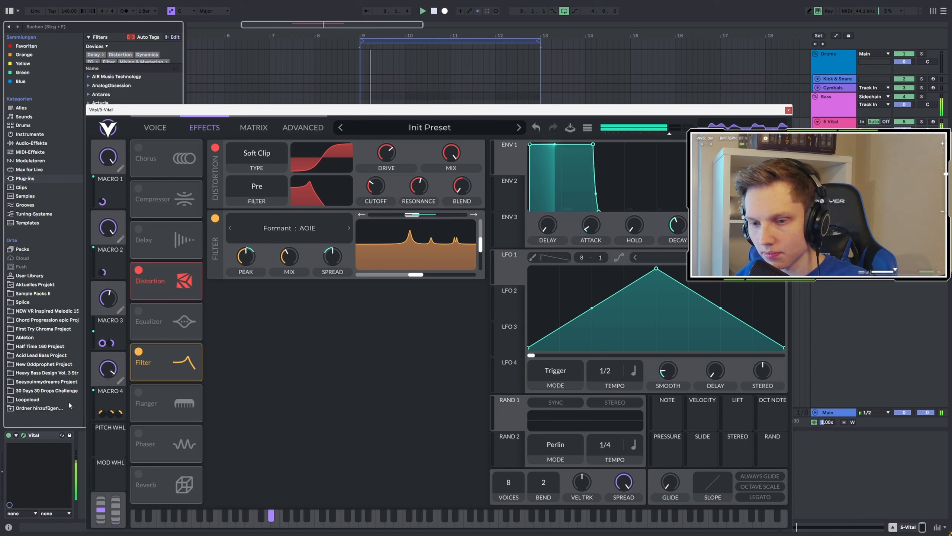
pyautogui.press('space')
pyautogui.press('space')
pyautogui.moveTo(109, 367); pyautogui.dragTo(139, 296)
pyautogui.press('space')
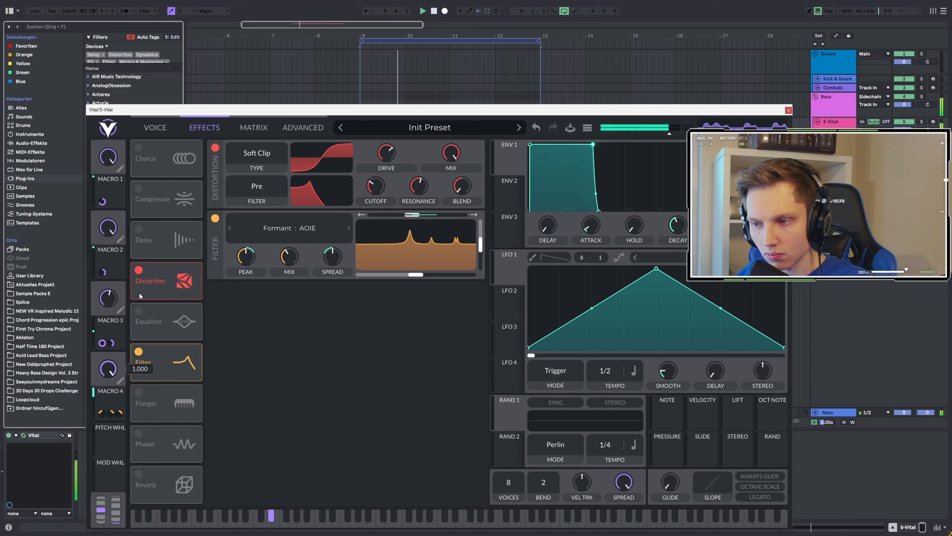
# Set the formant filter's mix to about 55% while starting and stopping the loop.
pyautogui.press('space')
pyautogui.press('space')
pyautogui.press('space')
pyautogui.press('space')
pyautogui.moveTo(289, 257); pyautogui.dragTo(289, 238)
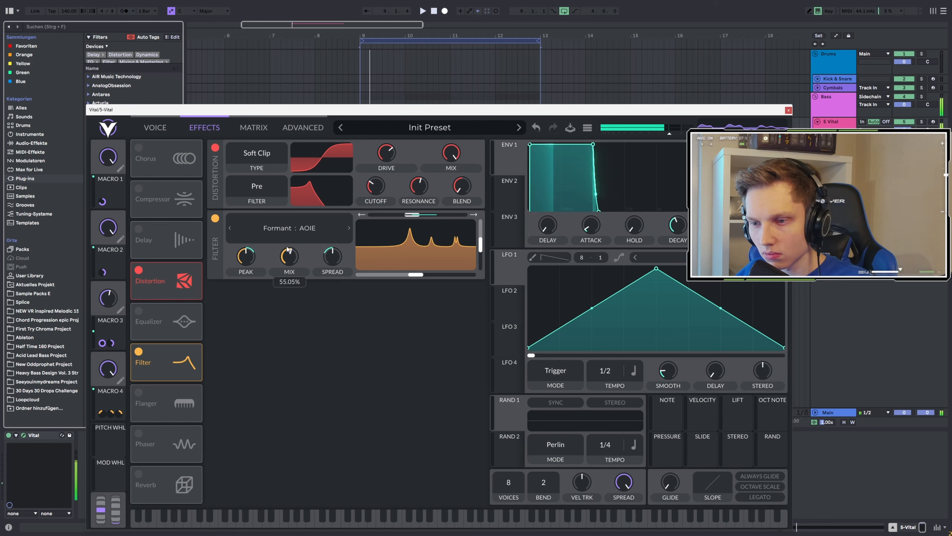
pyautogui.press('space')
pyautogui.press('space')
# Rebalance Macro 4's formant filter modulation depths while sweeping the macro, and return the macro to zero.
pyautogui.moveTo(108, 370); pyautogui.dragTo(86, 425)
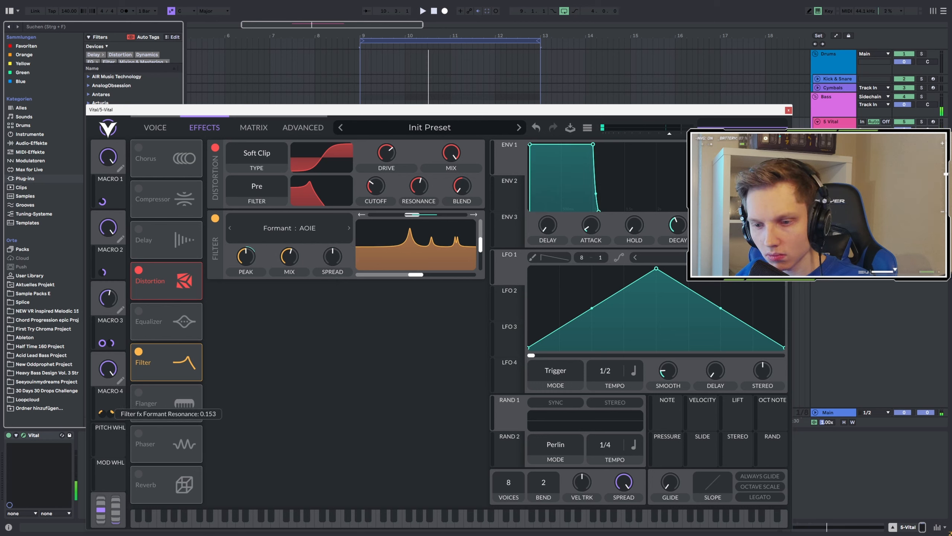
pyautogui.press('space')
pyautogui.press('space')
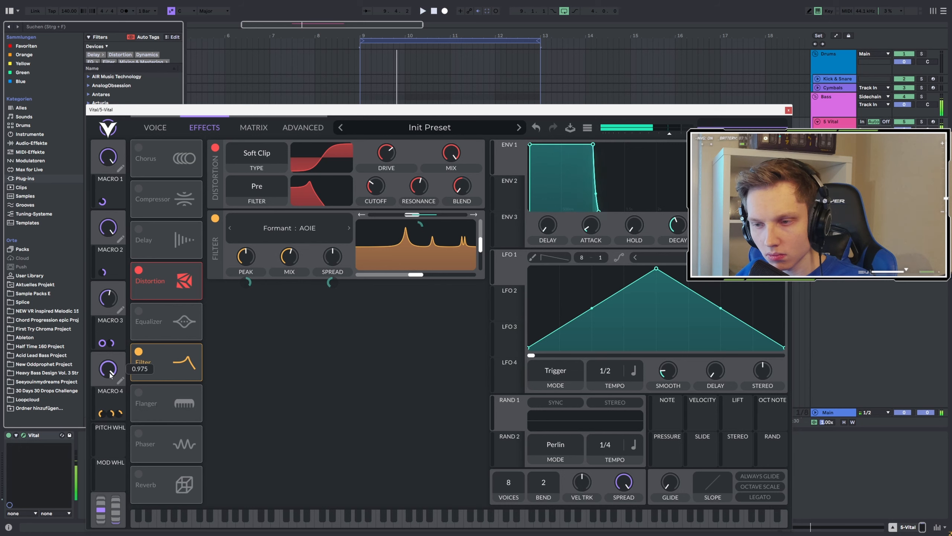
pyautogui.press('space')
pyautogui.moveTo(110, 375); pyautogui.dragTo(112, 379)
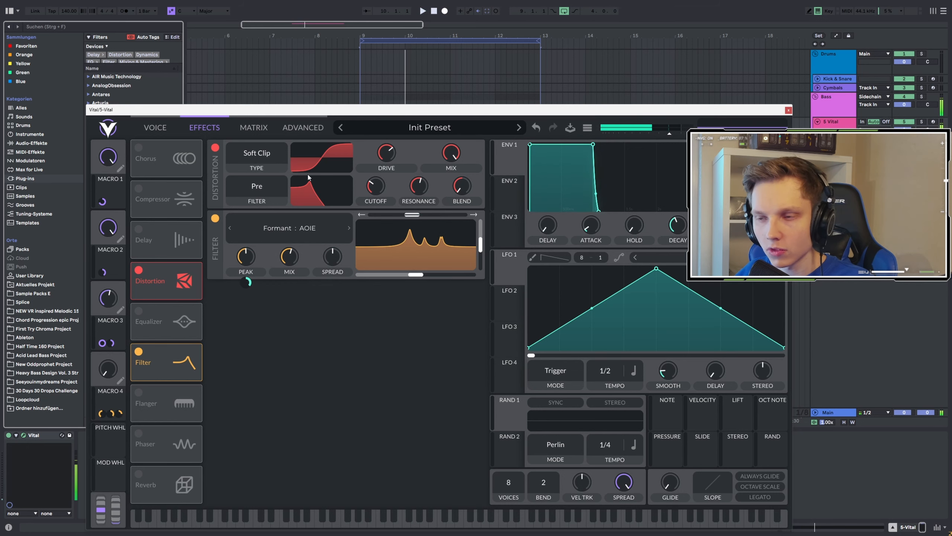
# Set Vital's pitch bend range to 12 semitones and play the loop.
pyautogui.moveTo(632, 109); pyautogui.dragTo(637, 71)
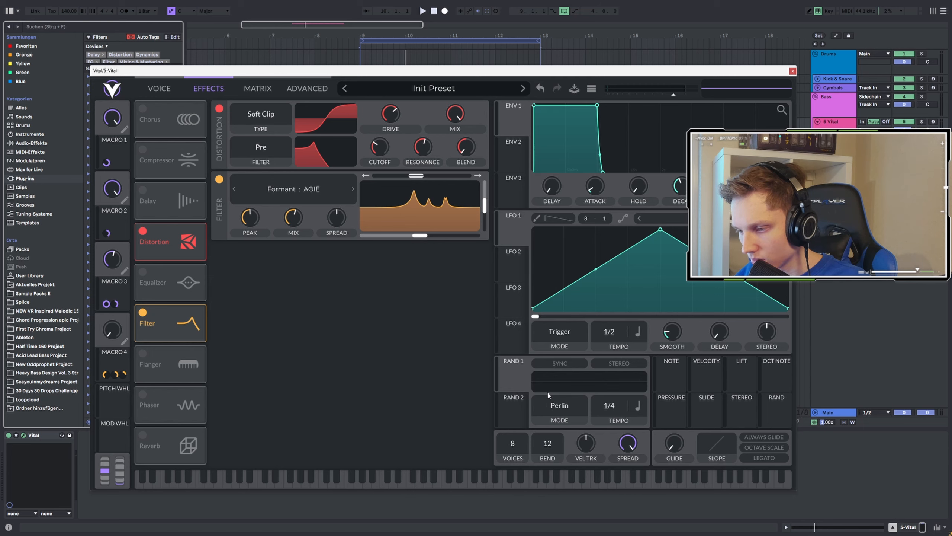
pyautogui.press('space')
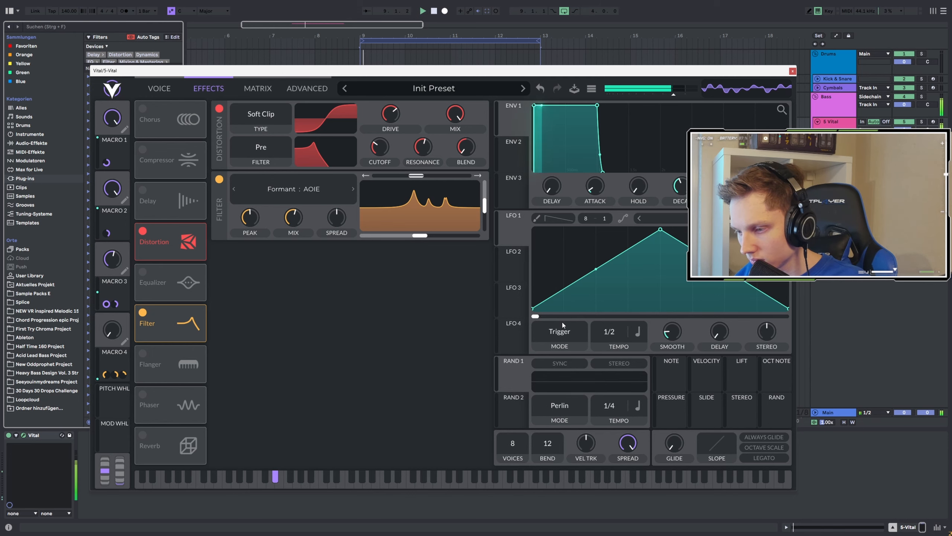
# Place the insert marker at 9.1.1 on the S-Vital track, show the automation lanes and reopen the Vital window.
pyautogui.click(793, 71)
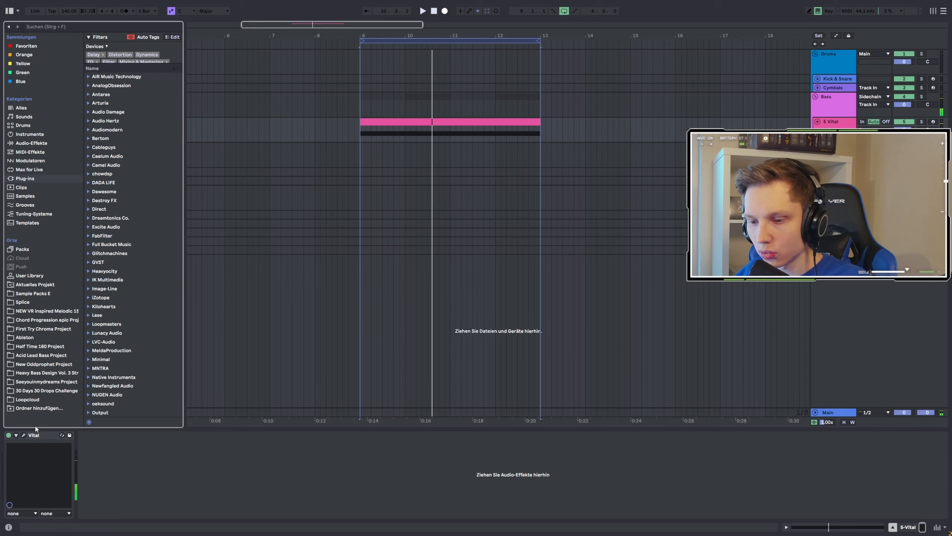
pyautogui.click(359, 137)
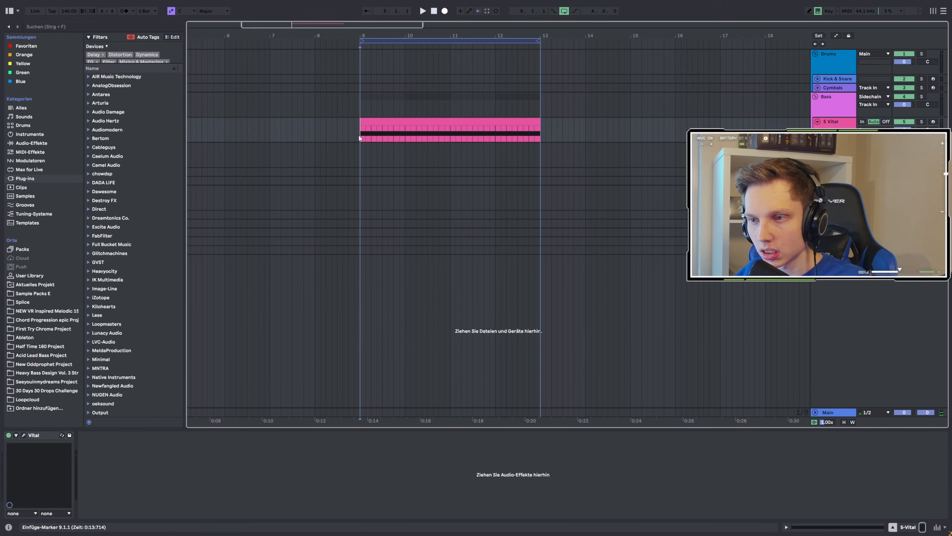
pyautogui.press('m')
pyautogui.press('a')
pyautogui.click(23, 435)
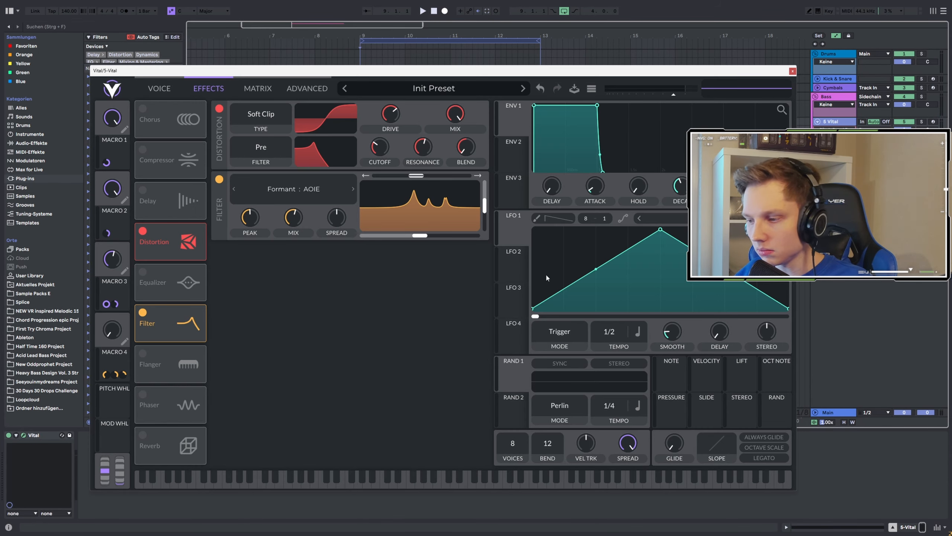
pyautogui.moveTo(593, 73); pyautogui.dragTo(637, 80)
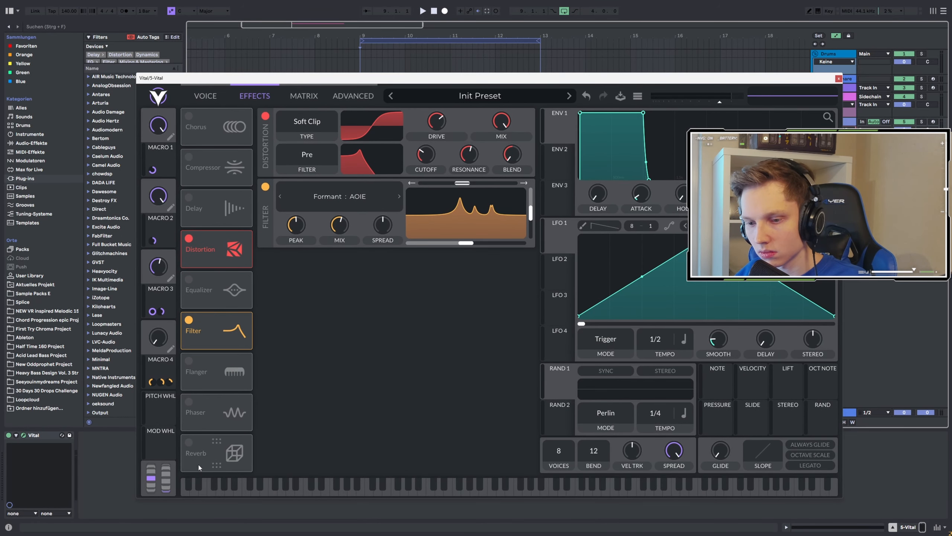
# Move the Vital window clear of the arrangement clip and repeatedly play the loop to audition the bass.
pyautogui.press('space')
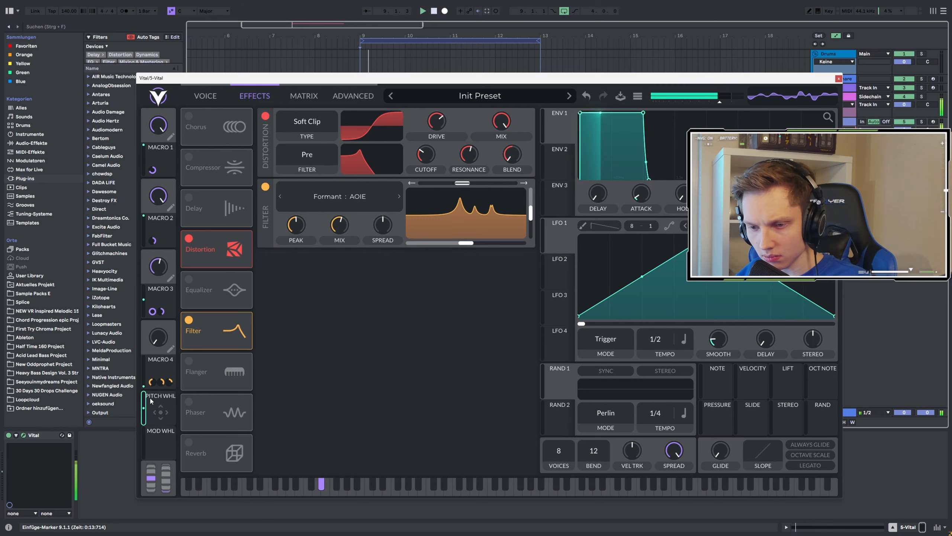
pyautogui.moveTo(687, 77); pyautogui.dragTo(622, 218)
pyautogui.press('space')
pyautogui.press('space')
pyautogui.press('space')
pyautogui.press('space')
pyautogui.press('space')
pyautogui.press('space')
pyautogui.press('space')
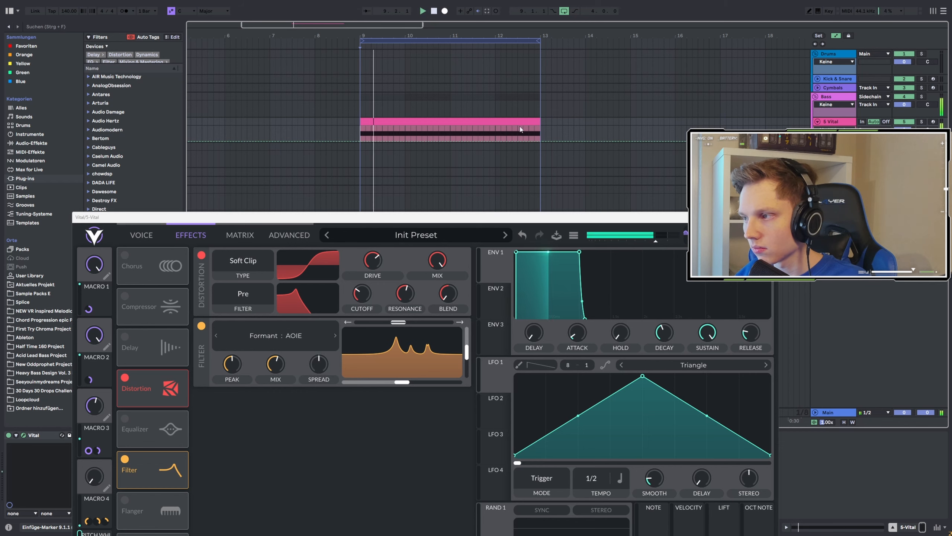
pyautogui.press('space')
pyautogui.press('space')
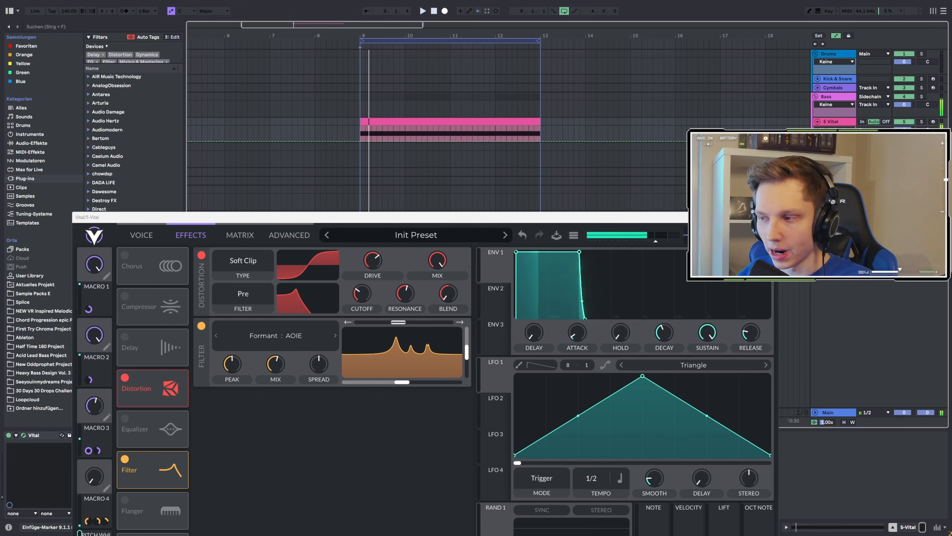
# Open the S-Vital track's MIDI clip and show its envelopes.
pyautogui.click(420, 99)
pyautogui.doubleClick(380, 121)
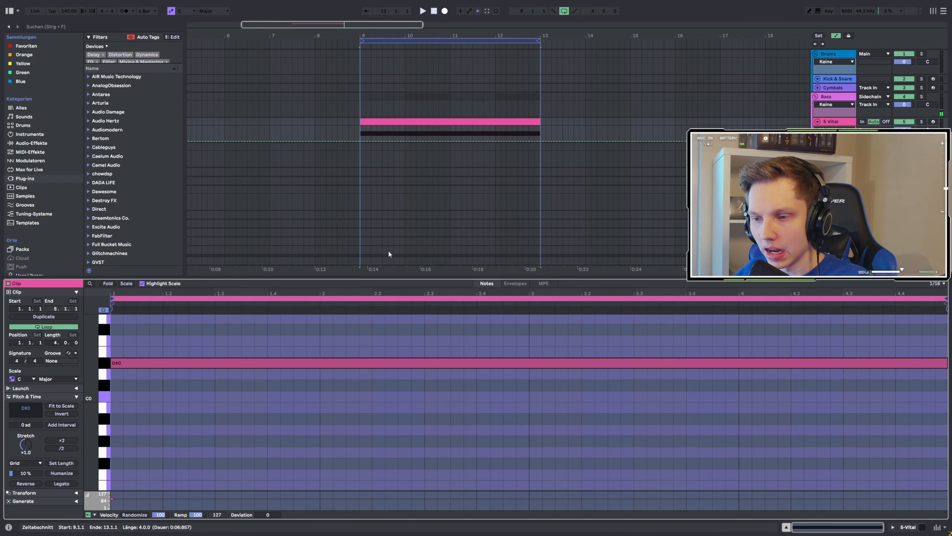
pyautogui.click(516, 283)
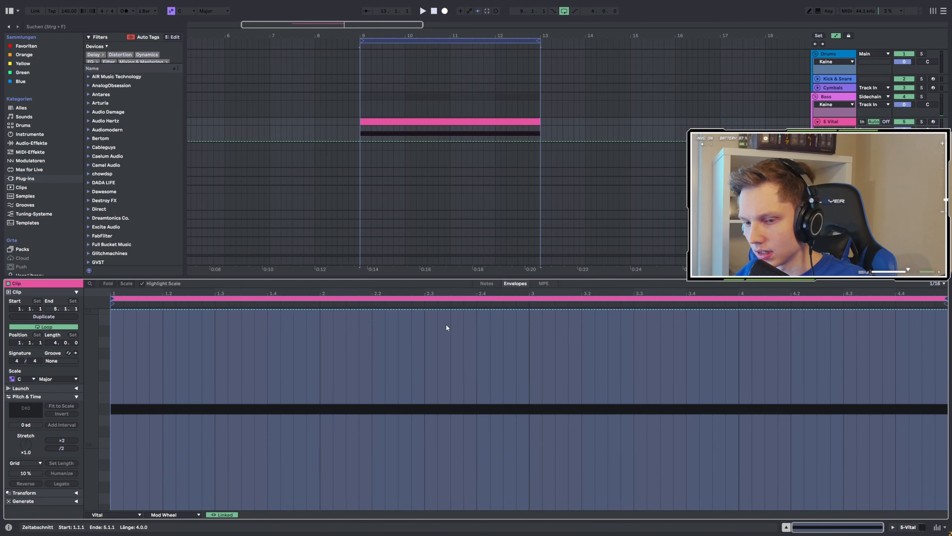
# Set the clip envelope of the S-Vital clip to MIDI Ctrl with Pitch Bend as its control.
pyautogui.click(93, 515)
pyautogui.click(102, 486)
pyautogui.click(172, 515)
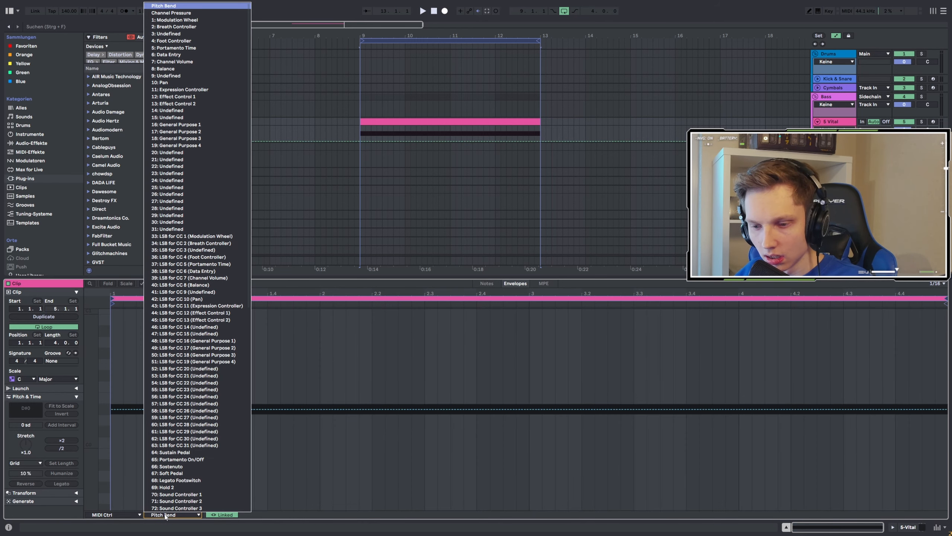
pyautogui.click(188, 17)
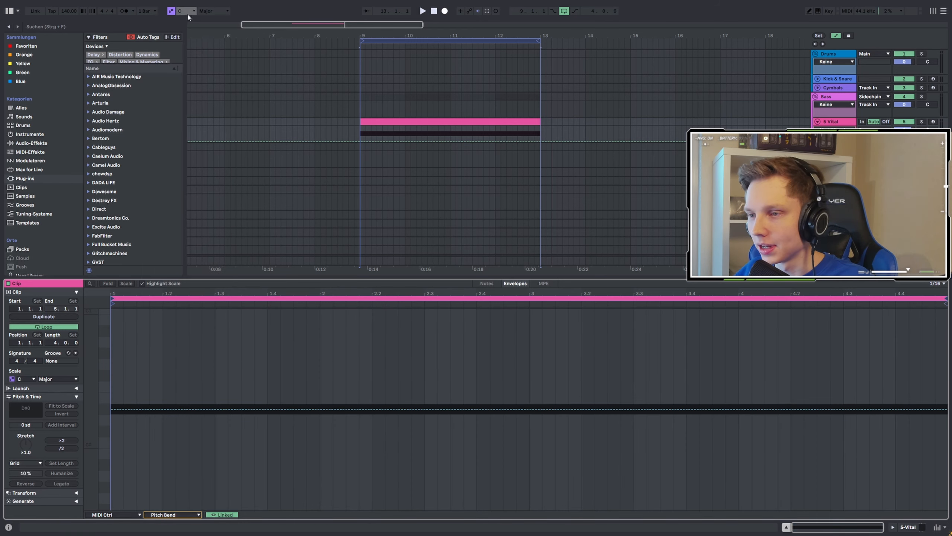
# Draw a pitch bend rise from 0 to a high peak at 1.2, returning to 0 at 1.3, and play the loop.
pyautogui.click(124, 408)
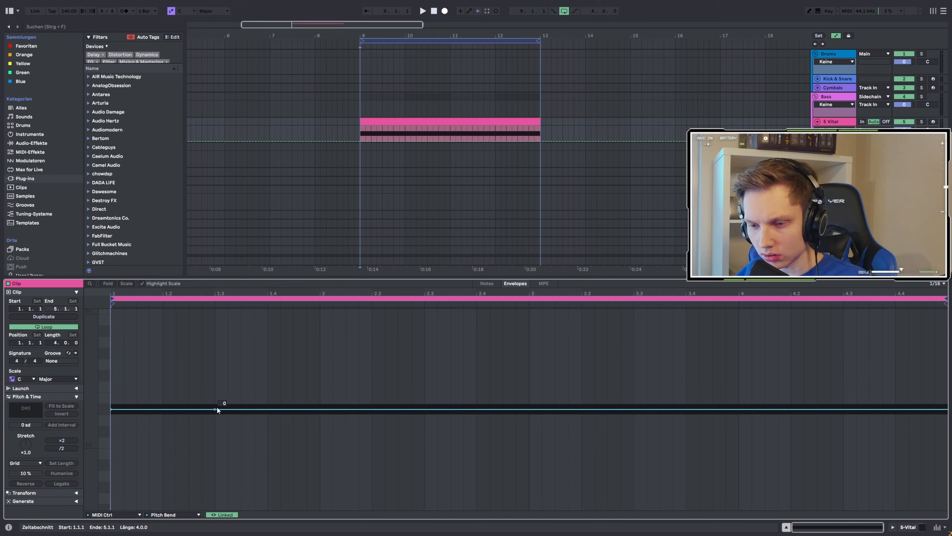
pyautogui.moveTo(189, 410); pyautogui.dragTo(162, 334)
pyautogui.press('space')
pyautogui.press('space')
pyautogui.press('space')
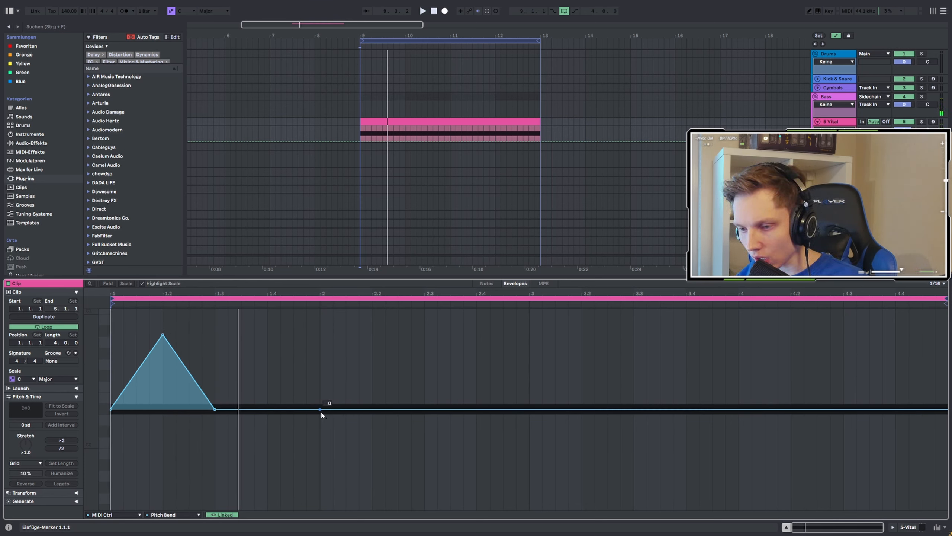
# Extend the pitch bend envelope with dips at 2 and 3.3 and rises to about 3497 at 2.3, 7602 at 3 and 6100 at 4.
pyautogui.moveTo(321, 410); pyautogui.dragTo(320, 488)
pyautogui.moveTo(425, 488); pyautogui.dragTo(426, 367)
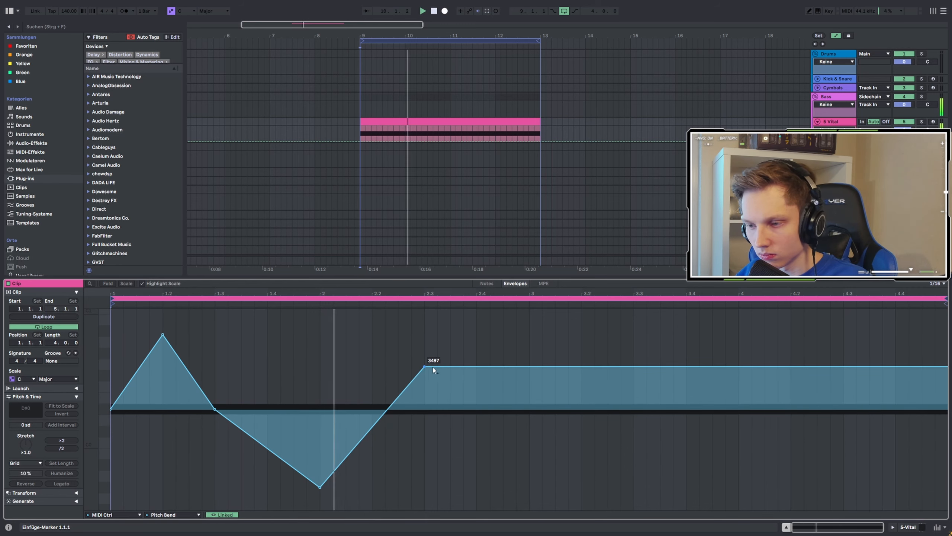
pyautogui.moveTo(481, 367); pyautogui.dragTo(529, 316)
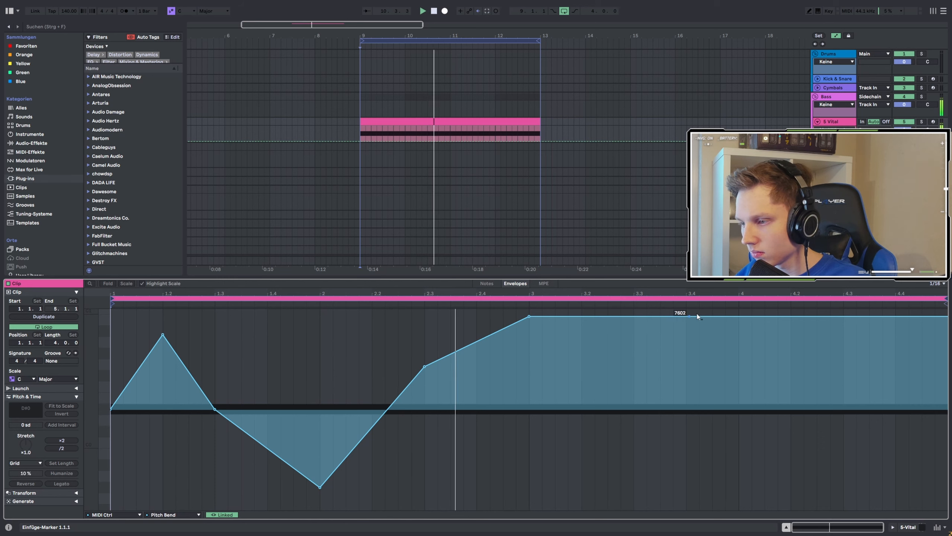
pyautogui.moveTo(738, 317)
pyautogui.mouseDown()
pyautogui.moveTo(747, 506)
pyautogui.moveTo(741, 332)
pyautogui.mouseUp()
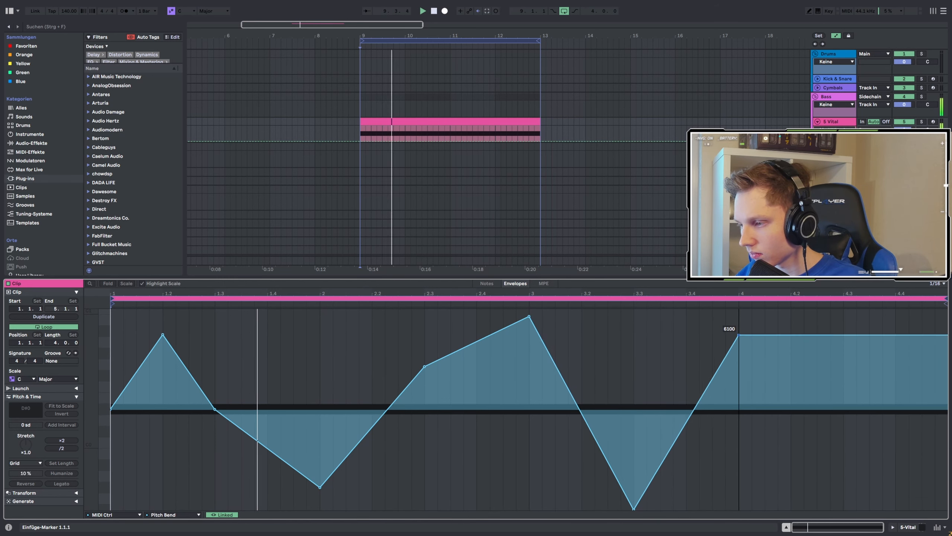
# Move the bar 2 dip to 1.4, raise the 2.3 point to about 4143, and end the envelope with a 7164 peak falling below zero.
pyautogui.moveTo(846, 337); pyautogui.dragTo(817, 322)
pyautogui.moveTo(320, 487); pyautogui.dragTo(268, 441)
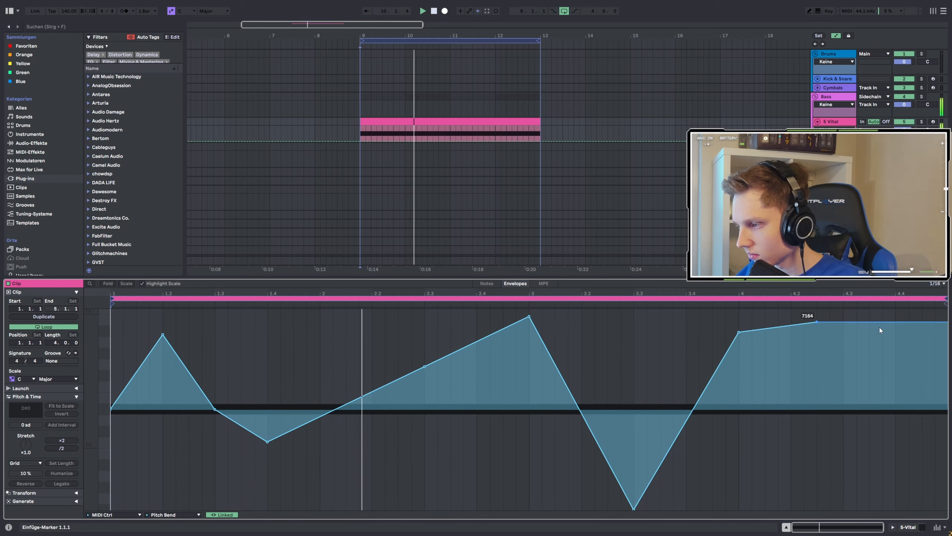
pyautogui.moveTo(922, 322); pyautogui.dragTo(934, 443)
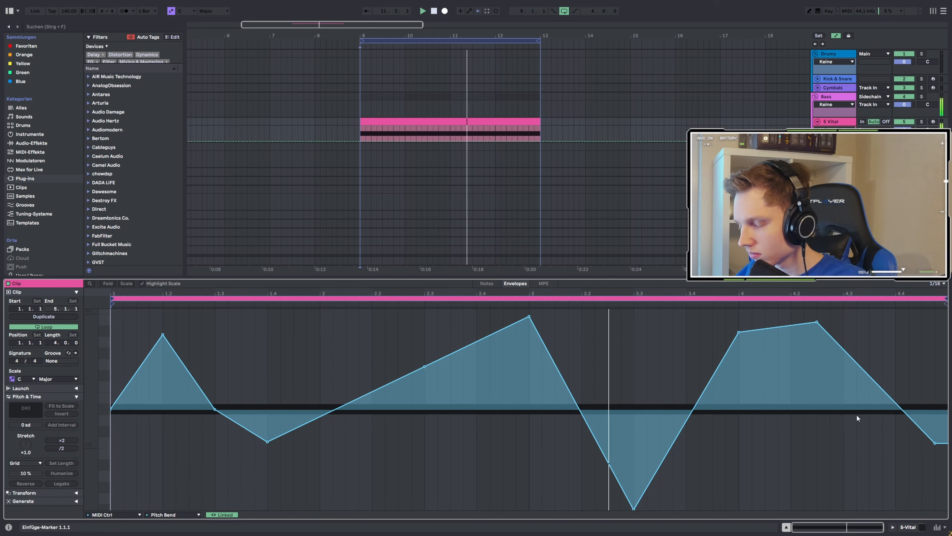
pyautogui.moveTo(423, 367); pyautogui.dragTo(425, 359)
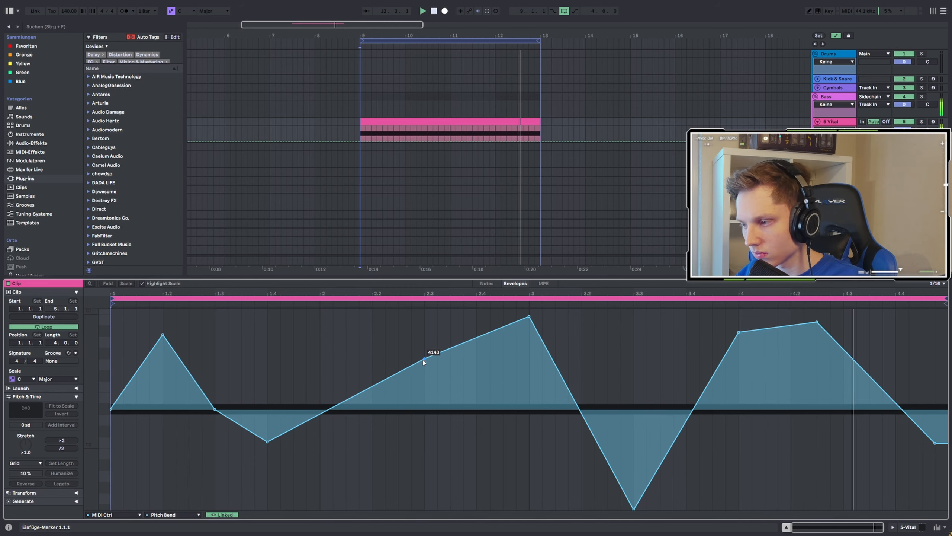
# Reopen the Vital window below the clip, make the S-Vital track taller and bring up Macro 1's automation.
pyautogui.hotkey('shift', 'Tab')
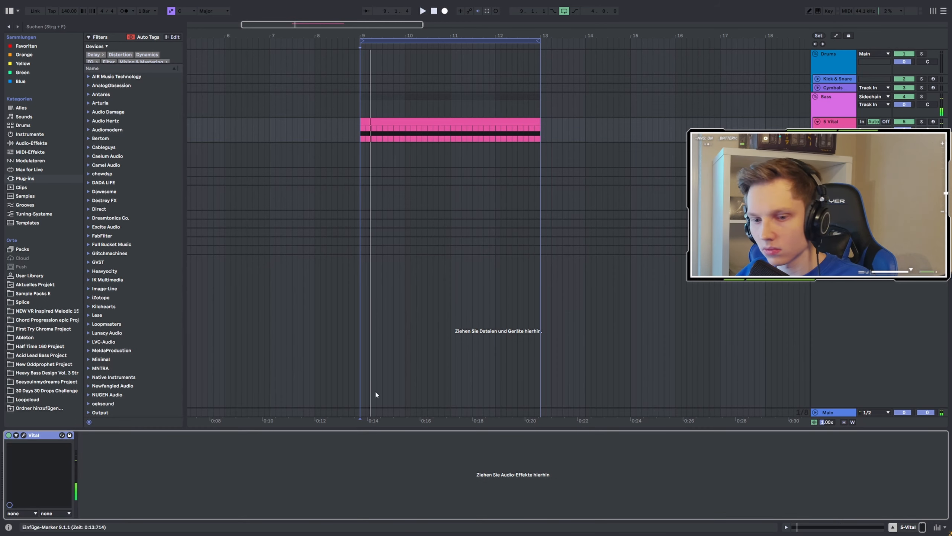
pyautogui.click(25, 435)
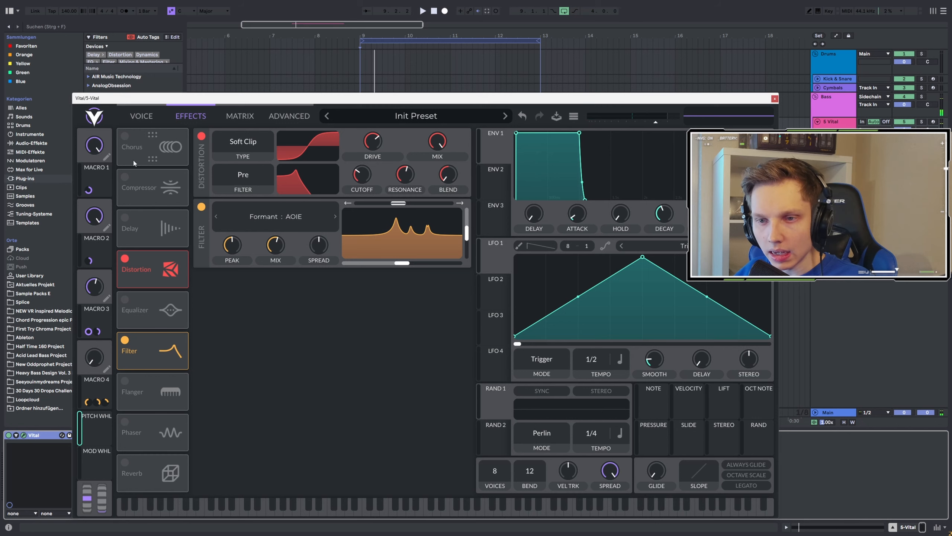
pyautogui.moveTo(184, 100); pyautogui.dragTo(193, 266)
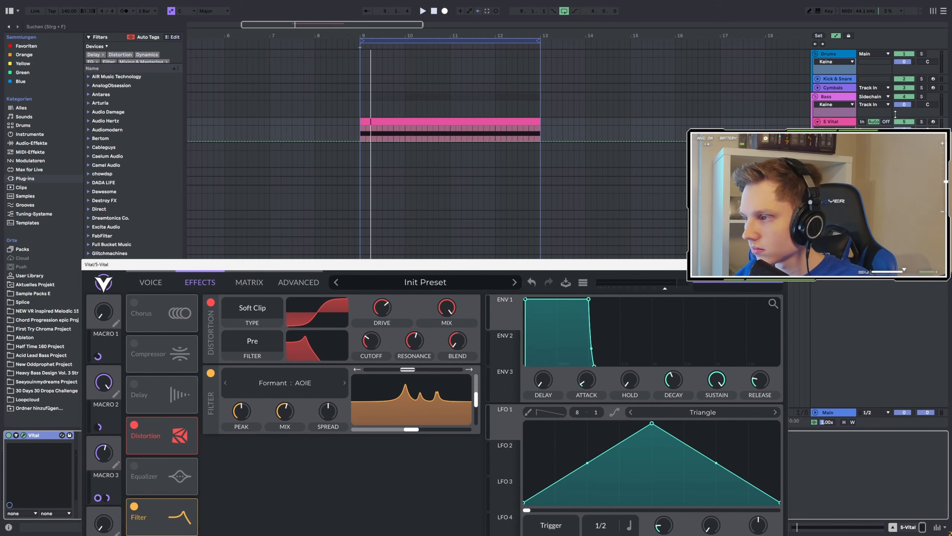
pyautogui.moveTo(834, 142); pyautogui.dragTo(835, 166)
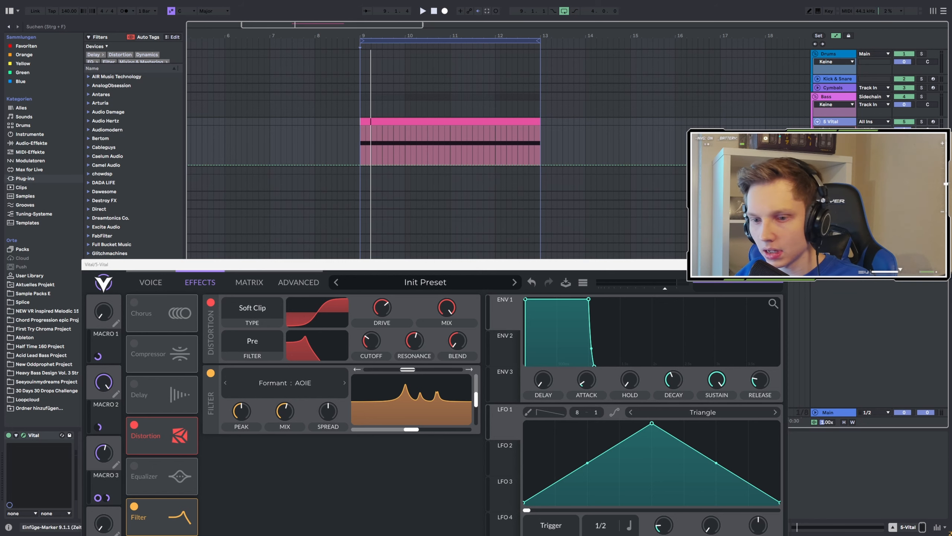
pyautogui.moveTo(105, 311); pyautogui.dragTo(164, 334)
# Draw a full-height Macro 1 automation peak at 9.1.3 that falls to 0 just after 9.3, and audition it.
pyautogui.scroll(3, 369, 156)
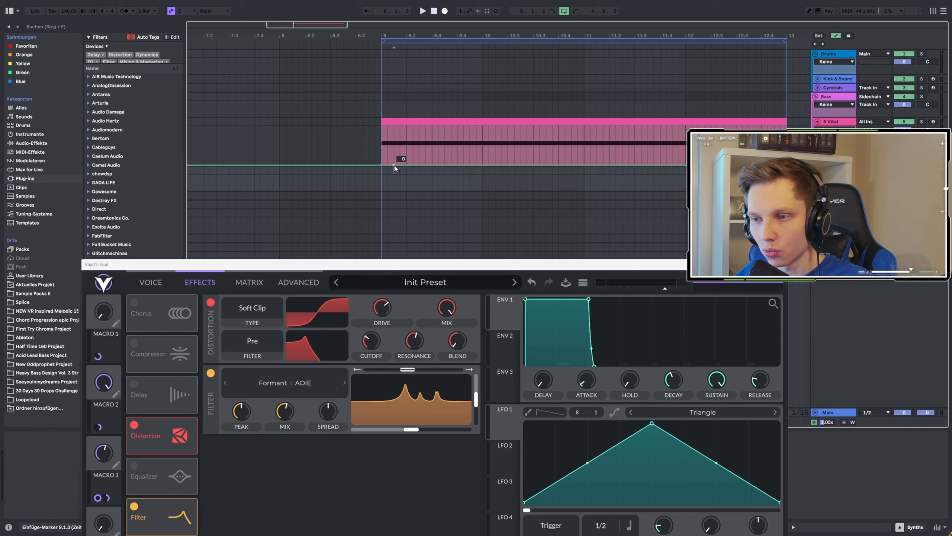
pyautogui.moveTo(393, 164); pyautogui.dragTo(438, 165)
pyautogui.press('space')
pyautogui.press('space')
pyautogui.press('space')
pyautogui.press('space')
pyautogui.press('space')
pyautogui.press('space')
pyautogui.press('space')
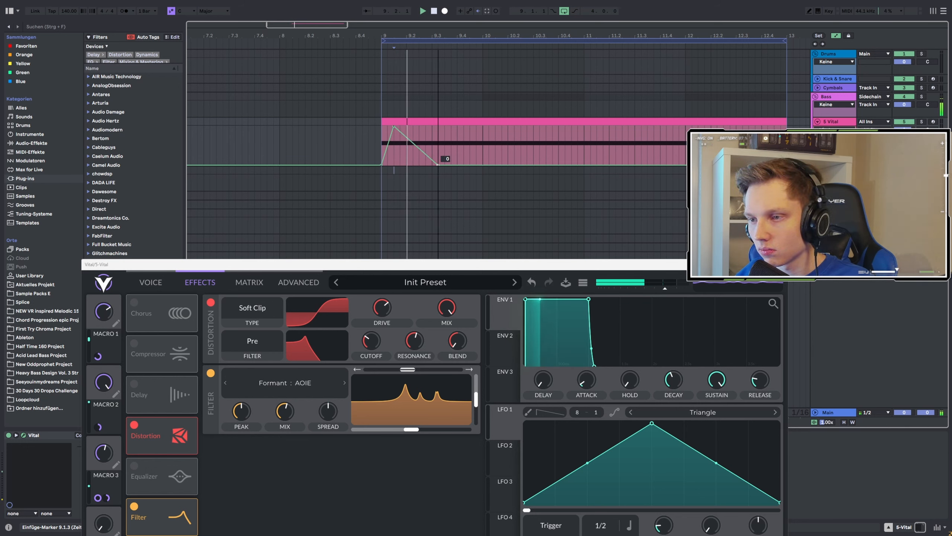
# Place the insert marker at 9.1.1, bow the first peak's falling ramp upward and play the loop.
pyautogui.click(379, 139)
pyautogui.press('space')
pyautogui.press('space')
pyautogui.press('space')
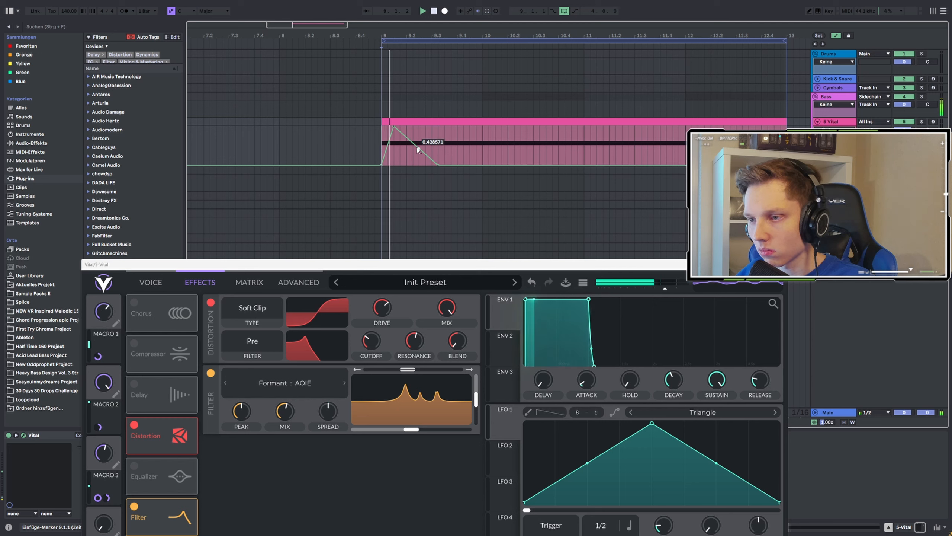
pyautogui.moveTo(420, 149); pyautogui.dragTo(420, 132)
pyautogui.press('space')
pyautogui.press('space')
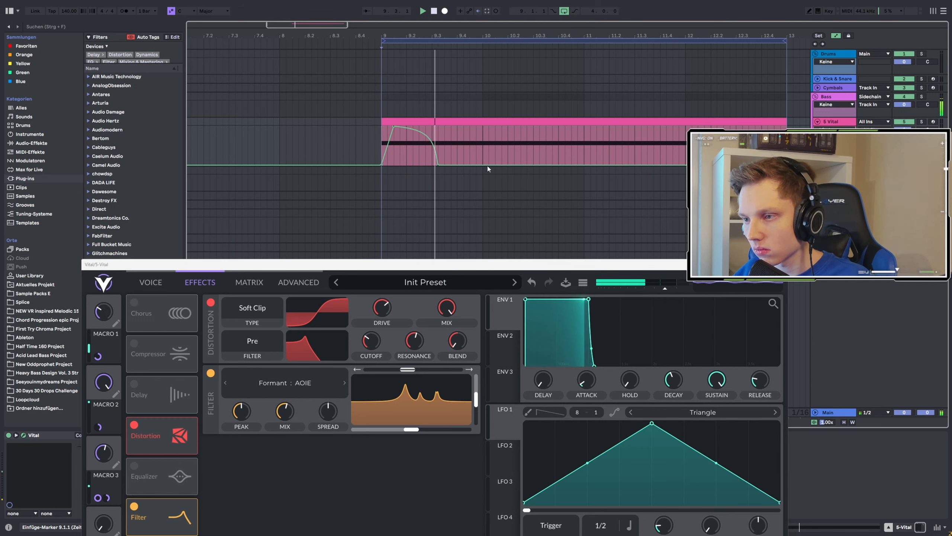
pyautogui.press('space')
pyautogui.press('space')
# Add two more full-height Macro 1 peaks near 9.4 and 10.2, bowing the falling ramp between them upward.
pyautogui.moveTo(481, 167); pyautogui.dragTo(590, 164)
pyautogui.press('space')
pyautogui.press('space')
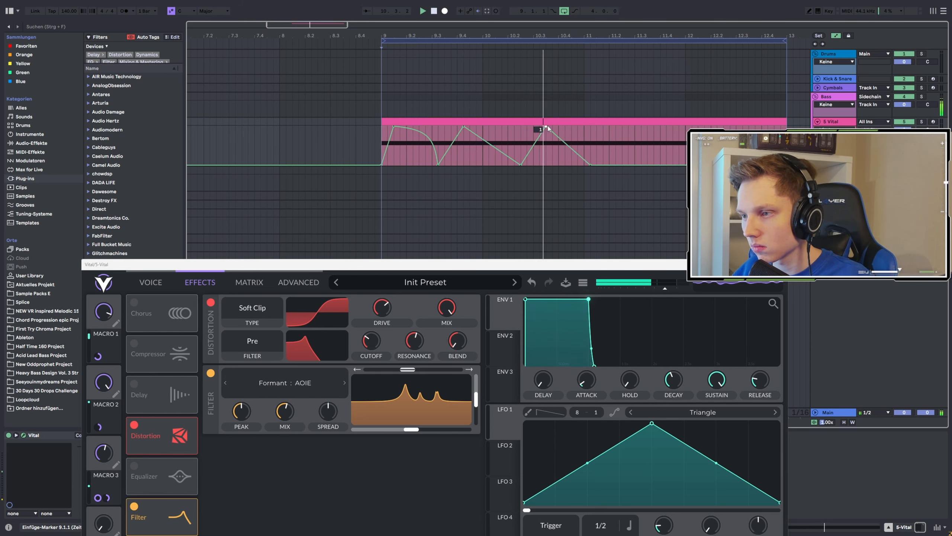
pyautogui.moveTo(512, 158); pyautogui.dragTo(513, 140)
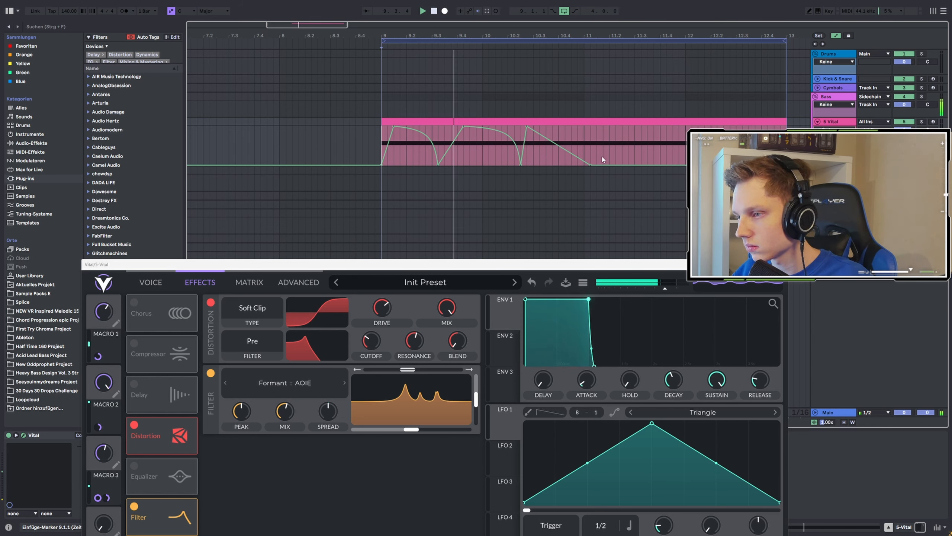
# Continue the Macro 1 automation with a dip near 10.4 and further peaks at 10.4.4 and in bar 11, then play the loop.
pyautogui.moveTo(568, 158); pyautogui.dragTo(564, 165)
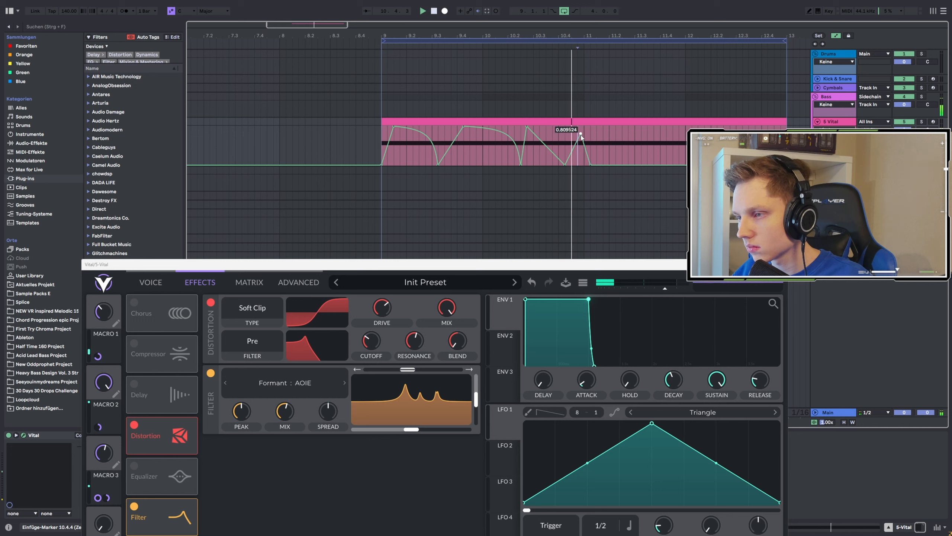
pyautogui.moveTo(622, 164)
pyautogui.mouseDown()
pyautogui.moveTo(641, 131)
pyautogui.moveTo(654, 135)
pyautogui.moveTo(615, 164)
pyautogui.moveTo(654, 151)
pyautogui.moveTo(646, 127)
pyautogui.mouseUp()
pyautogui.press('space')
pyautogui.press('space')
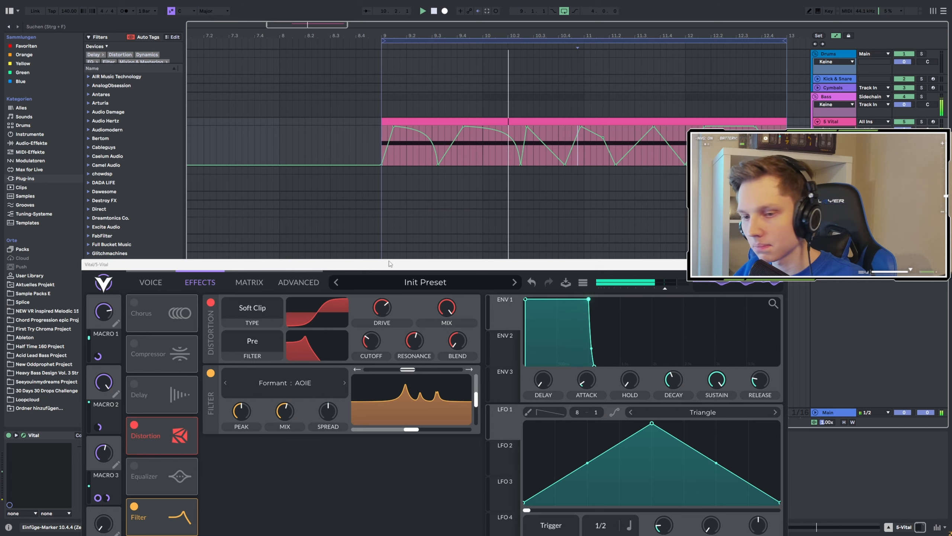
# Bring up Macro 2's automation on the S-Vital track and try out the Macro 2 knob with the loop playing.
pyautogui.click(104, 391)
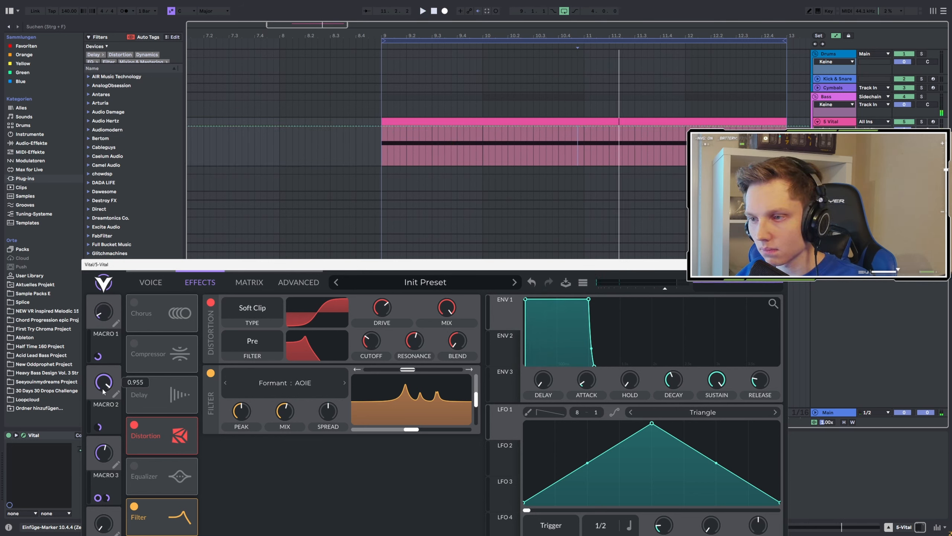
pyautogui.press('space')
pyautogui.moveTo(105, 383); pyautogui.dragTo(167, 273)
pyautogui.press('space')
pyautogui.press('space')
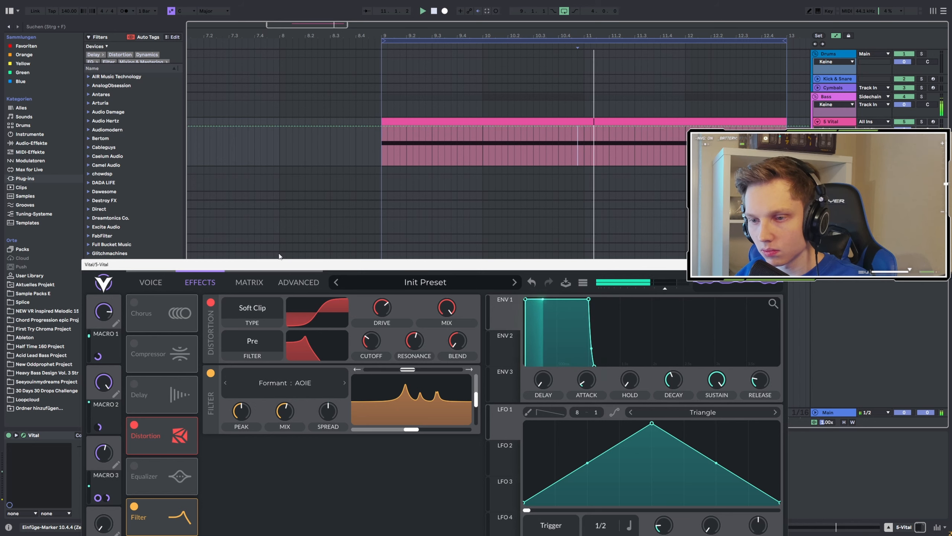
# Move the Vital window further below the clip, place the insert marker at 9.1.1 and play the loop.
pyautogui.moveTo(279, 264); pyautogui.dragTo(276, 300)
pyautogui.click(383, 152)
pyautogui.press('space')
pyautogui.press('space')
pyautogui.press('space')
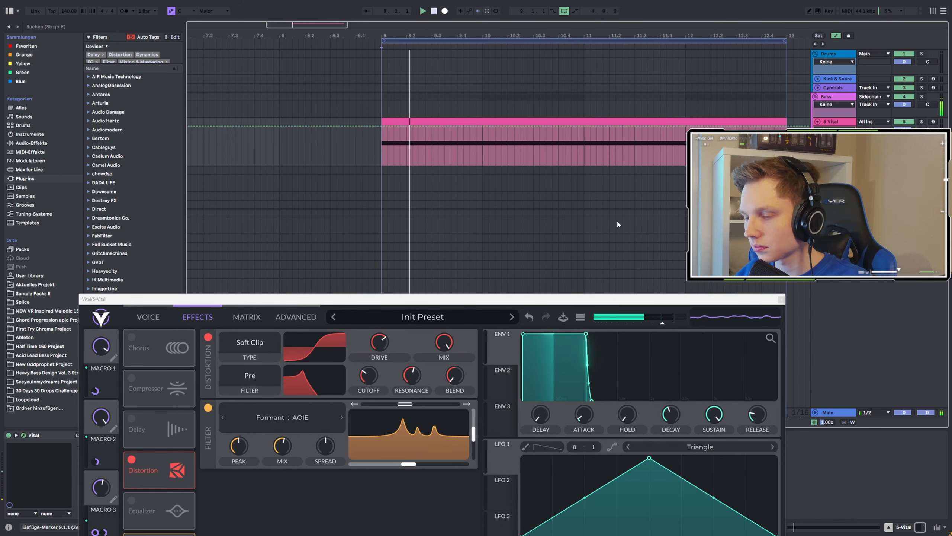
# Shift the Vital window to reach its macros, then set Macro 3 to 1.000 and Macro 2 to 0.000.
pyautogui.moveTo(224, 300); pyautogui.dragTo(254, 234)
pyautogui.press('space')
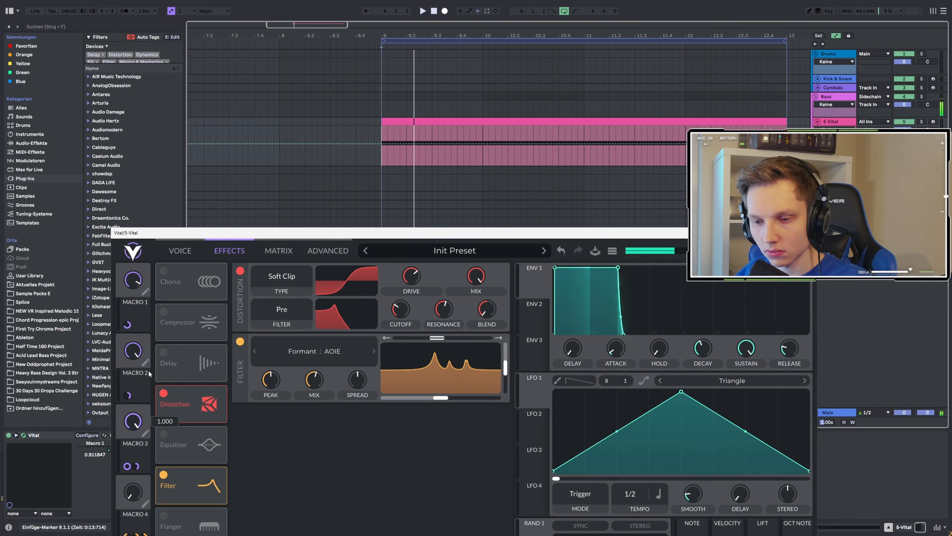
pyautogui.moveTo(138, 355); pyautogui.dragTo(137, 446)
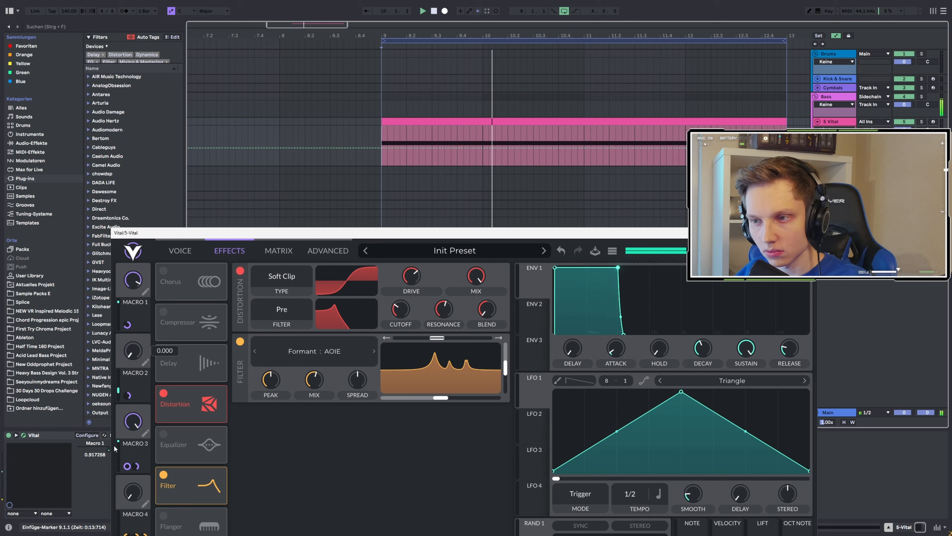
# Draw a Macro 2 automation peak at about 9.2 that returns to 0 between 9.3 and 9.4, and audition it.
pyautogui.press('space')
pyautogui.press('space')
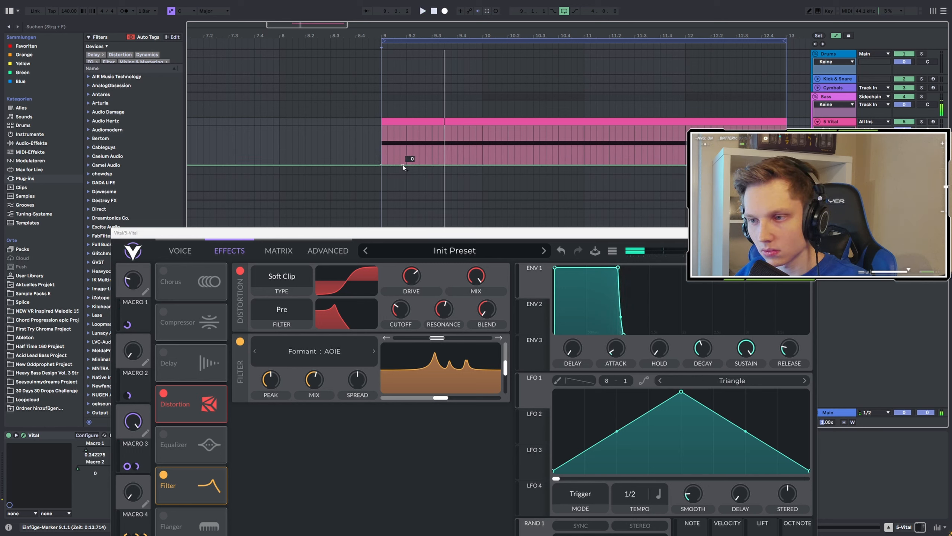
pyautogui.moveTo(404, 165); pyautogui.dragTo(445, 164)
pyautogui.press('space')
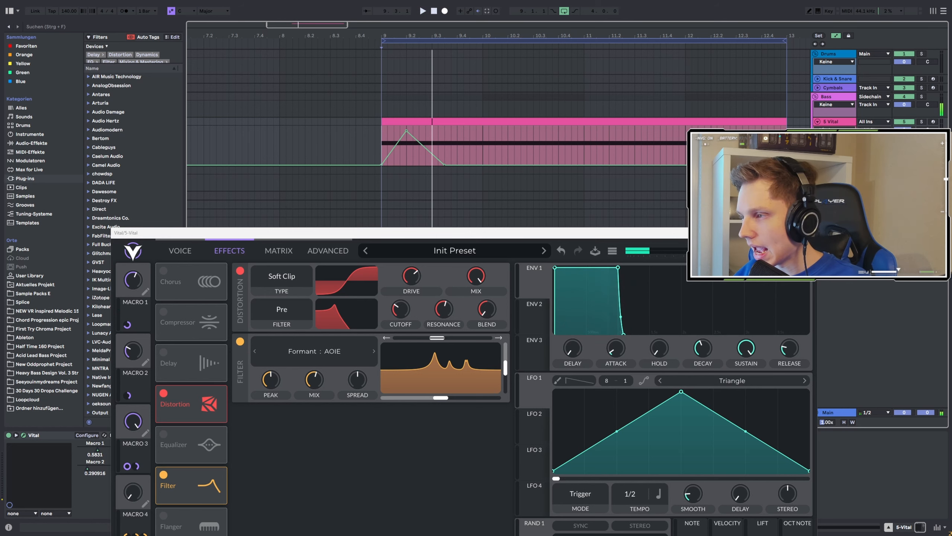
# Hide the Vital window and show Macro 2's automation on the S-Vital track with Macro 1's automation in a separate lane beneath.
pyautogui.press('a')
pyautogui.click(34, 435)
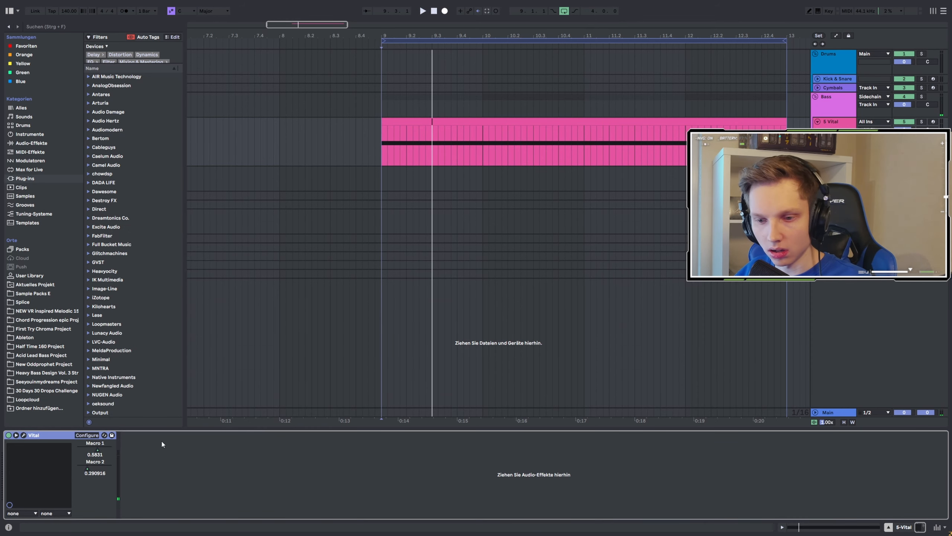
pyautogui.rightClick(102, 452)
pyautogui.click(153, 378)
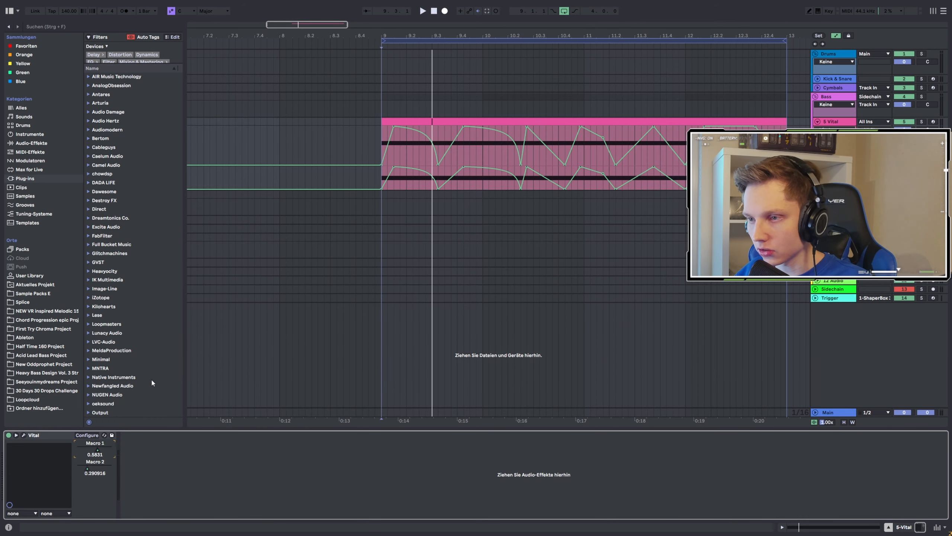
pyautogui.rightClick(89, 470)
pyautogui.click(462, 147)
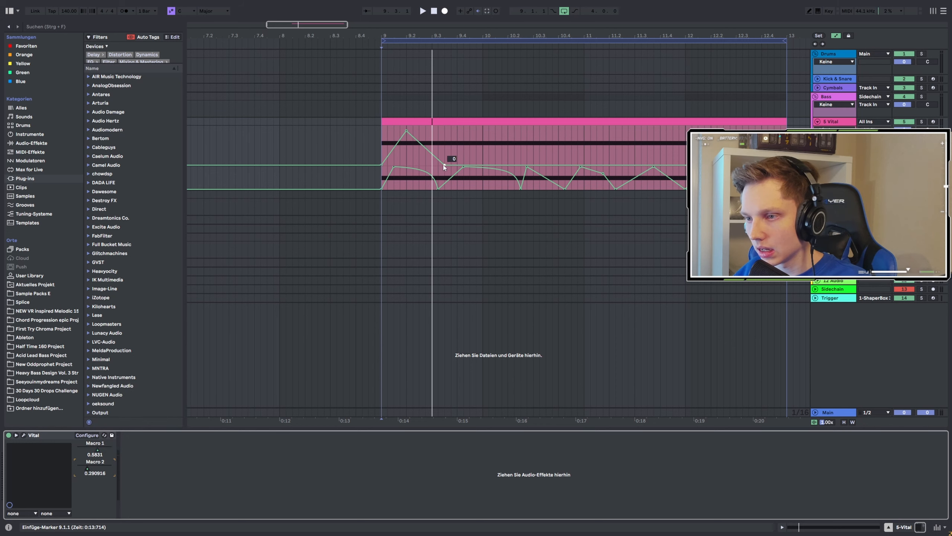
# Reshape the first Macro 2 peak to match Macro 1's curve and add a second 0.904762 peak near 9.4 with a bowed fall to 0.
pyautogui.moveTo(444, 165); pyautogui.dragTo(387, 131)
pyautogui.scroll(3, 401, 158)
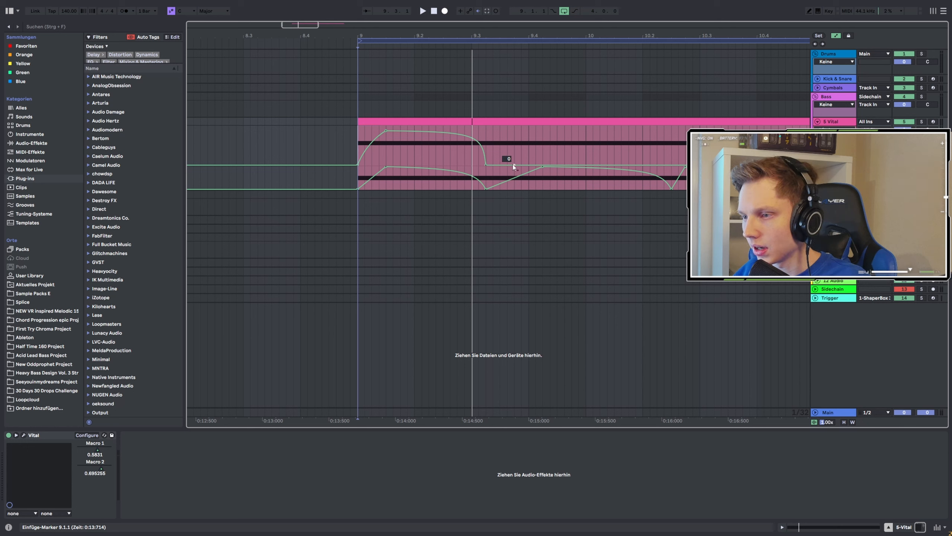
pyautogui.moveTo(513, 166); pyautogui.dragTo(548, 141)
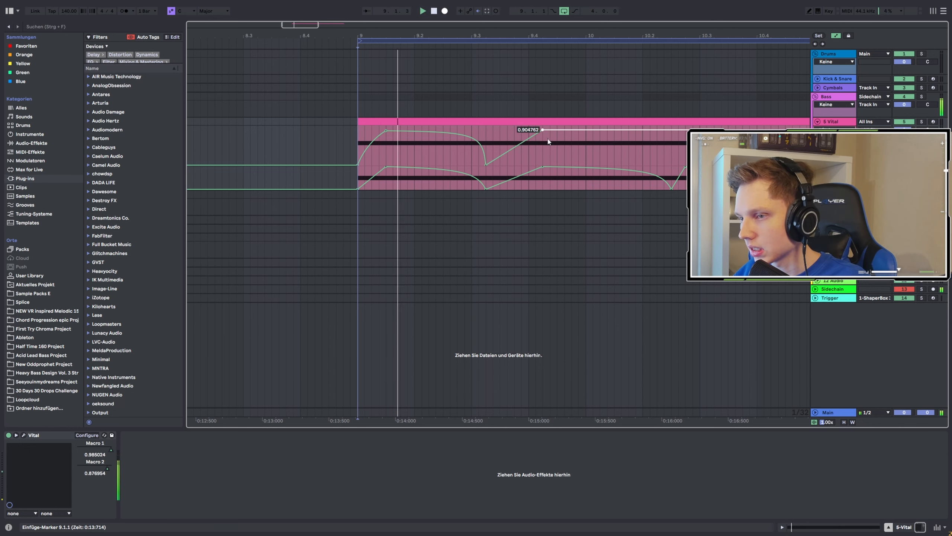
pyautogui.moveTo(612, 133); pyautogui.dragTo(671, 164)
pyautogui.moveTo(581, 140); pyautogui.dragTo(582, 124)
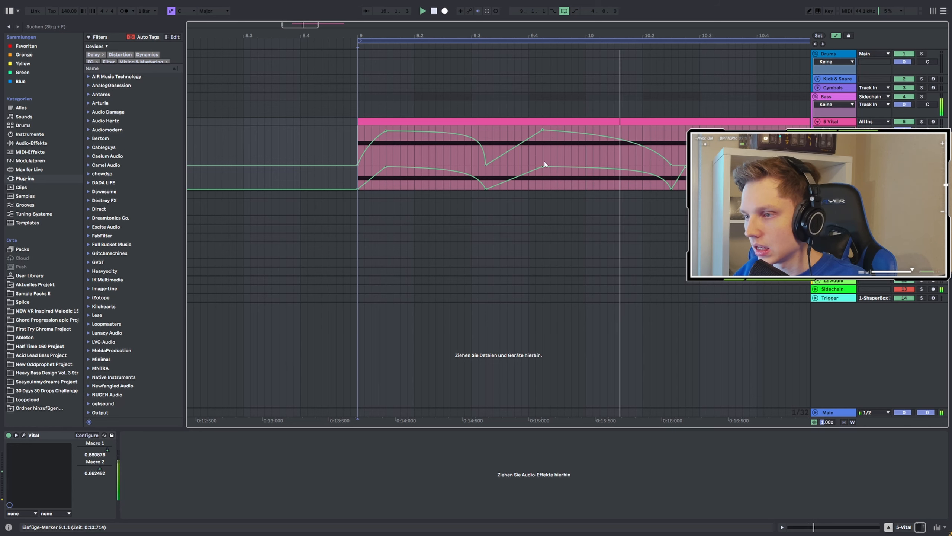
# Continue Macro 2's automation after 10.2 with further peaks through the end of the clip, bowing their falls to 0.
pyautogui.scroll(-2, 545, 164)
pyautogui.moveTo(551, 165); pyautogui.dragTo(619, 164)
pyautogui.moveTo(603, 152); pyautogui.dragTo(602, 140)
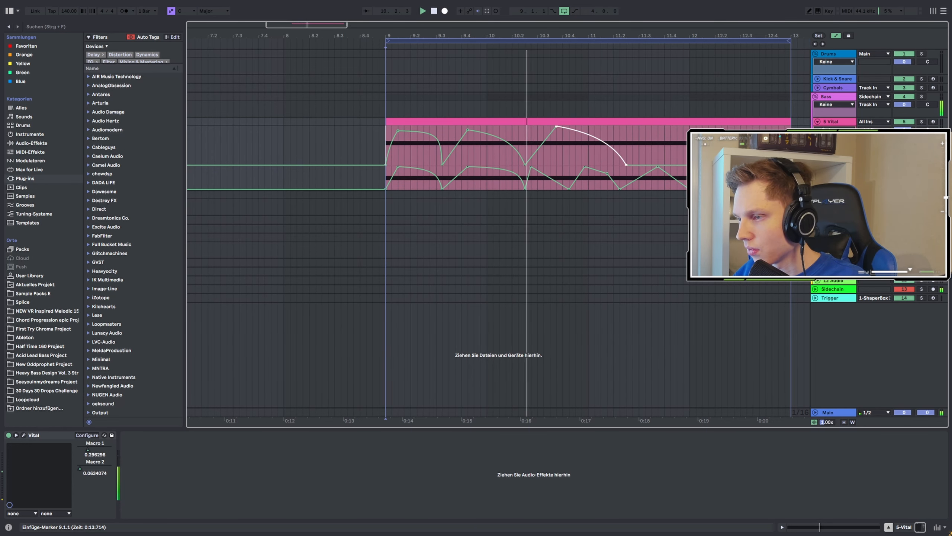
pyautogui.moveTo(667, 165); pyautogui.dragTo(703, 165)
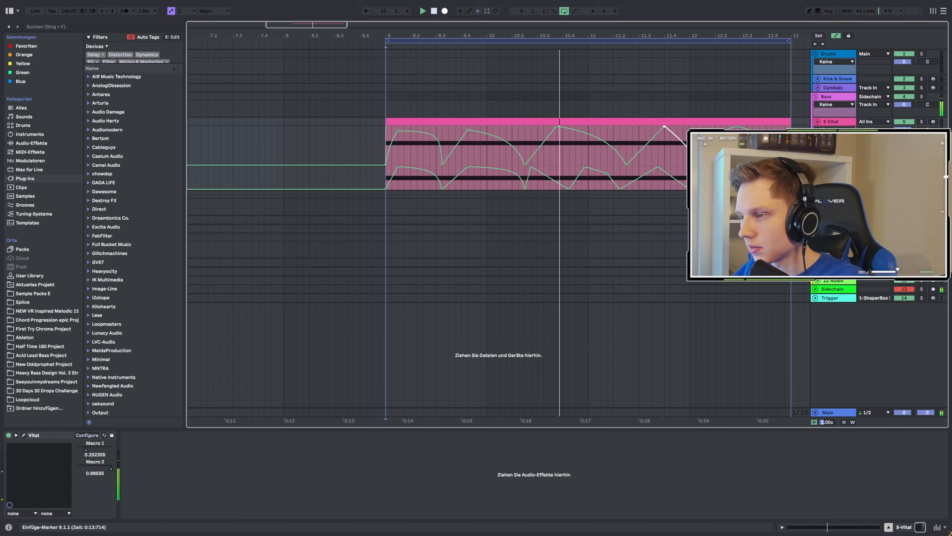
# Reopen Vital, place its window beneath the clip, and turn Macro 3 to bring up its automation.
pyautogui.click(24, 435)
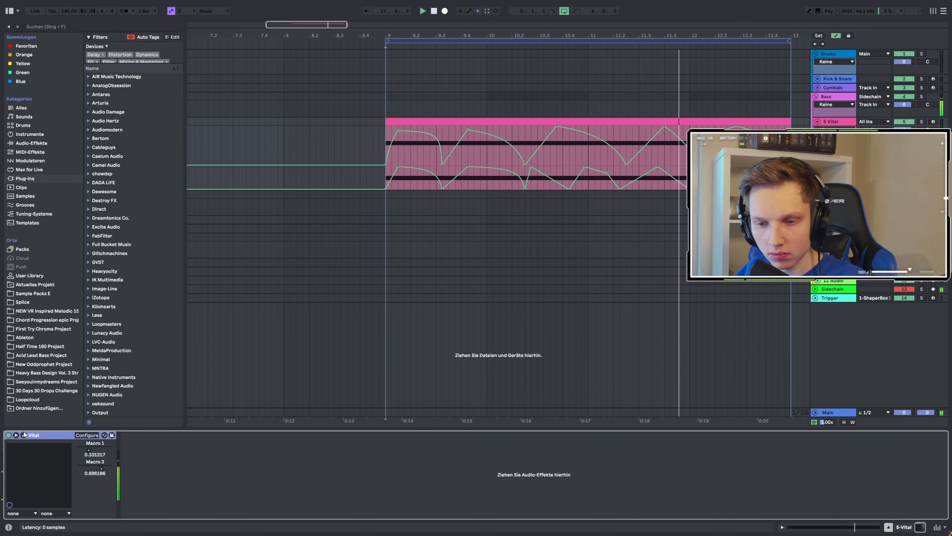
pyautogui.click(23, 435)
pyautogui.moveTo(421, 97); pyautogui.dragTo(440, 95)
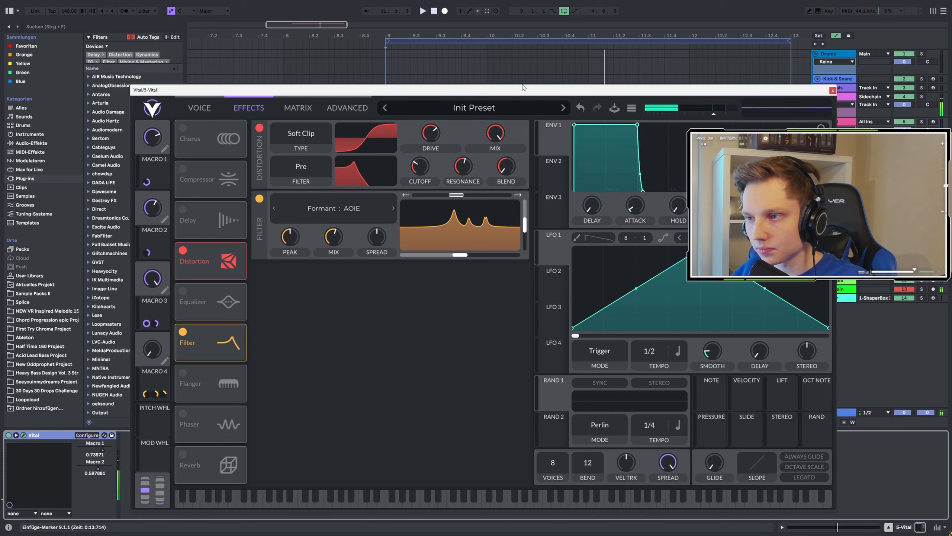
pyautogui.moveTo(524, 88); pyautogui.dragTo(484, 223)
pyautogui.click(119, 410)
pyautogui.press('space')
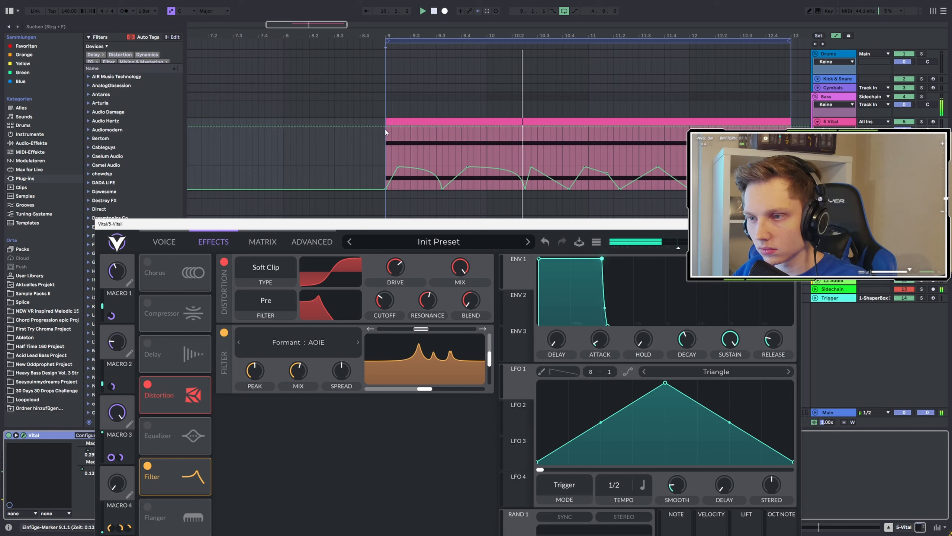
# Draw Macro 3 automation across the clip as alternating peaks with bowed slopes to 0, auditioning it along the way.
pyautogui.moveTo(387, 127); pyautogui.dragTo(459, 136)
pyautogui.press('space')
pyautogui.press('space')
pyautogui.press('space')
pyautogui.press('space')
pyautogui.press('space')
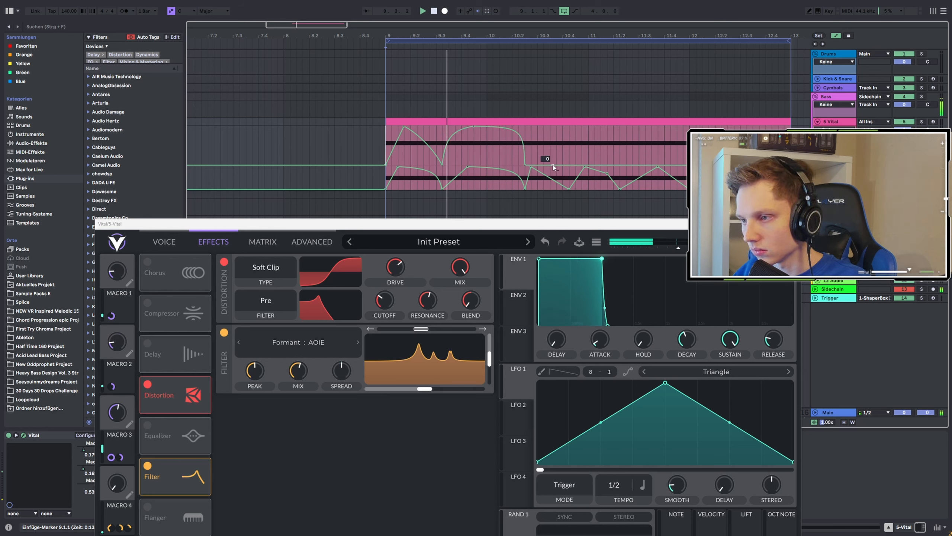
pyautogui.moveTo(570, 165); pyautogui.dragTo(620, 165)
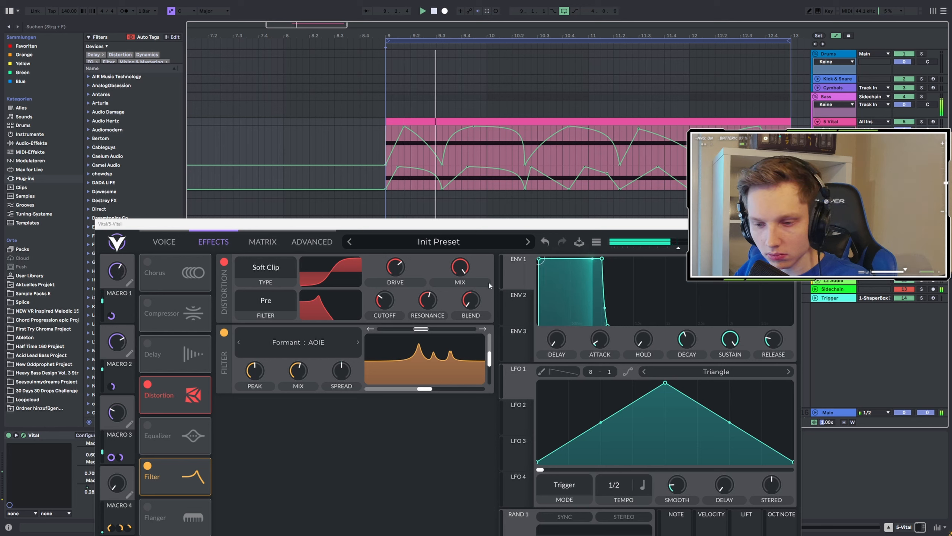
# Turn Macro 4 and draw its automation with a peak of 1 near 9.2, a long bowed fall past 10.2, and smaller peaks after it.
pyautogui.press('space')
pyautogui.moveTo(118, 483); pyautogui.dragTo(120, 461)
pyautogui.press('space')
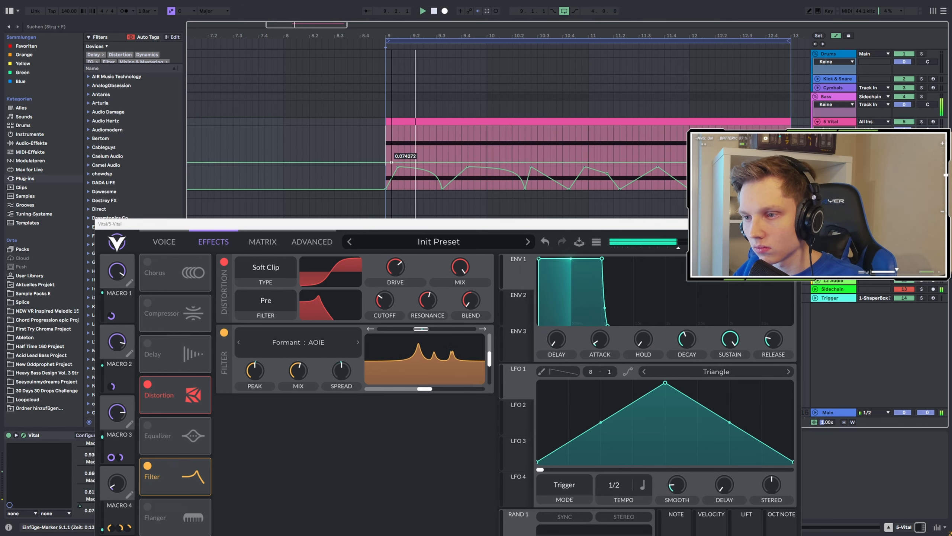
pyautogui.moveTo(411, 165); pyautogui.dragTo(411, 127)
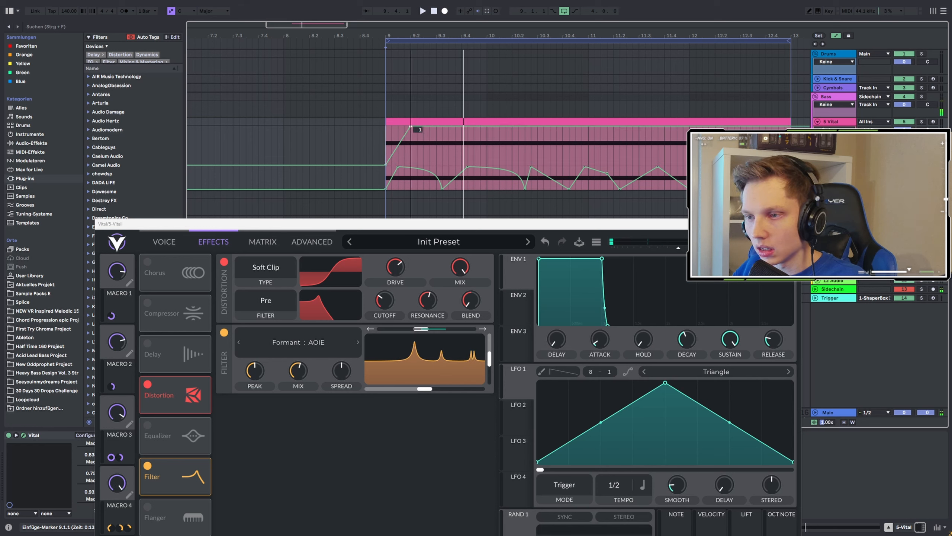
pyautogui.press('space')
pyautogui.moveTo(525, 127); pyautogui.dragTo(658, 139)
pyautogui.press('space')
pyautogui.press('space')
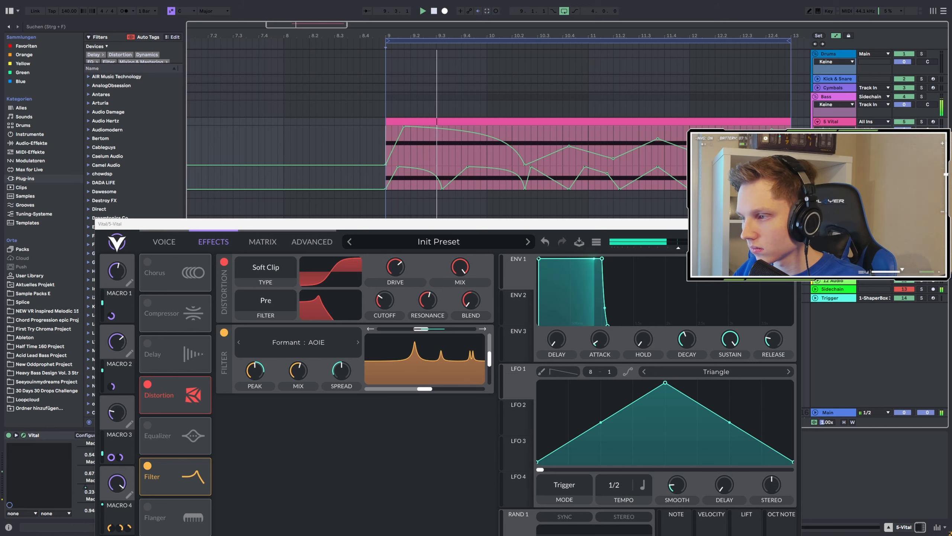
# Hide Vital, show Macro 2's automation, and compress its range from 9.1.1 to 13.1.1 by lowering the peaks and raising the valleys.
pyautogui.click(794, 224)
pyautogui.rightClick(100, 465)
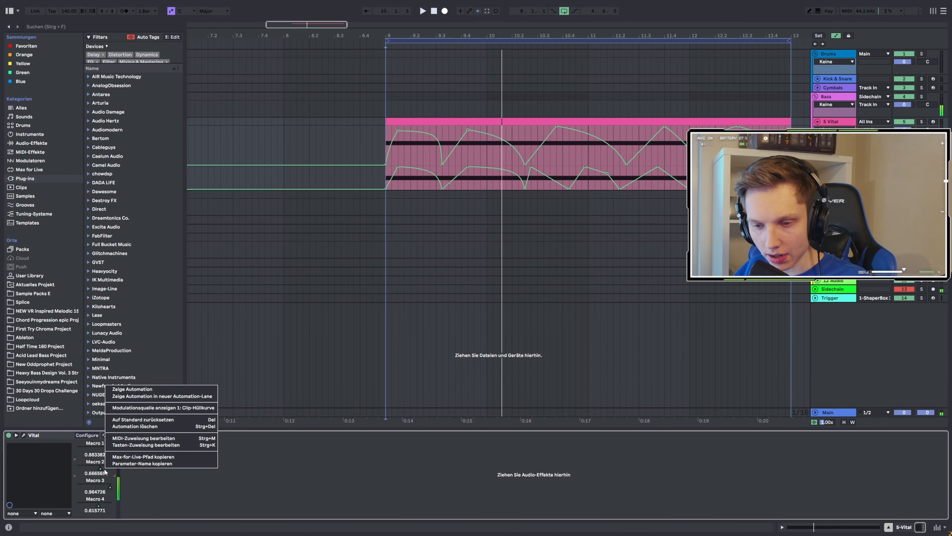
pyautogui.click(134, 395)
pyautogui.moveTo(388, 133); pyautogui.dragTo(789, 131)
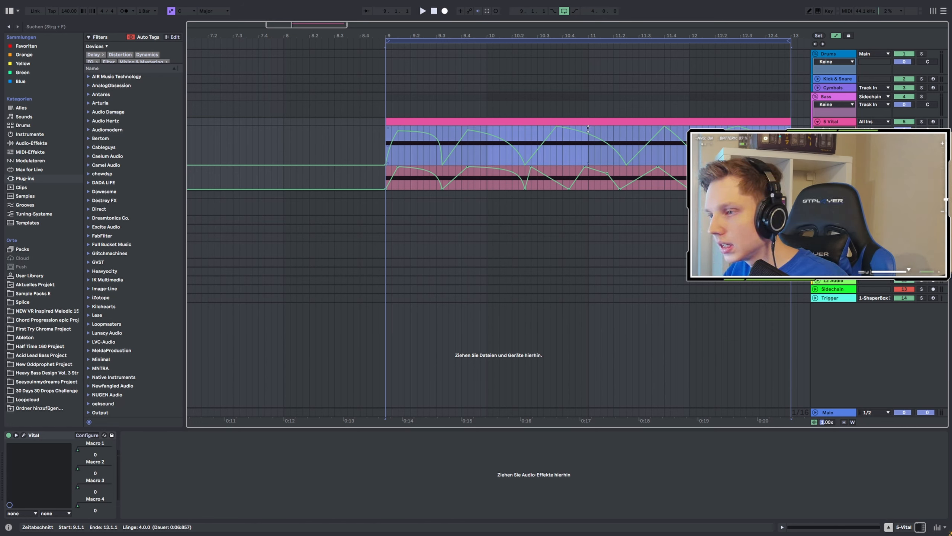
pyautogui.moveTo(588, 128)
pyautogui.mouseDown()
pyautogui.moveTo(588, 140)
pyautogui.moveTo(588, 132)
pyautogui.mouseUp()
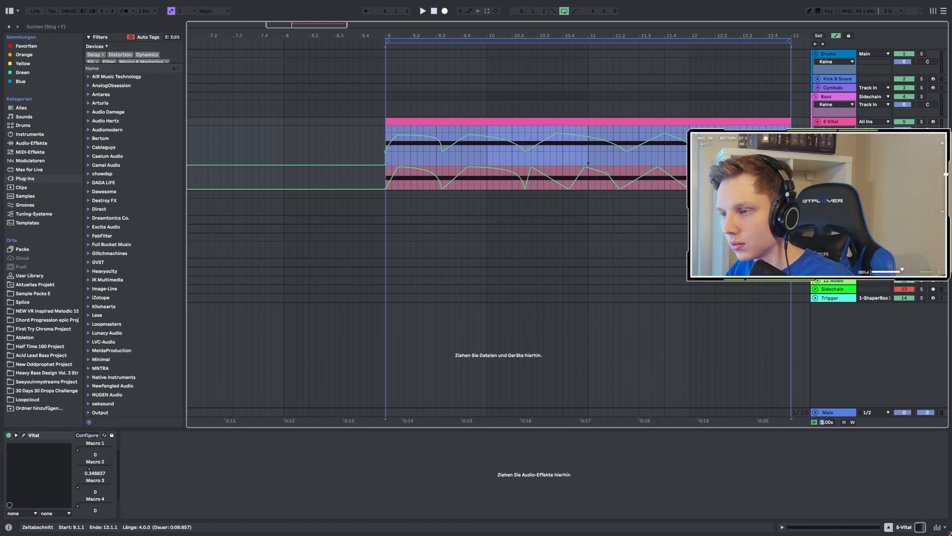
pyautogui.press('space')
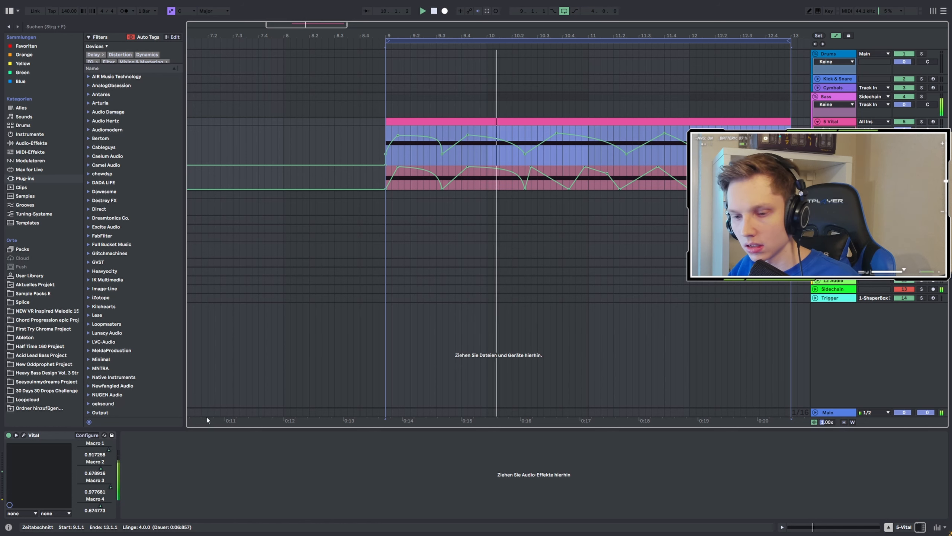
# Show Macro 3's automation and compress its range from 9.1.1 to 13.1.1, lowering the peaks and raising the valleys.
pyautogui.press('space')
pyautogui.rightClick(103, 485)
pyautogui.click(112, 414)
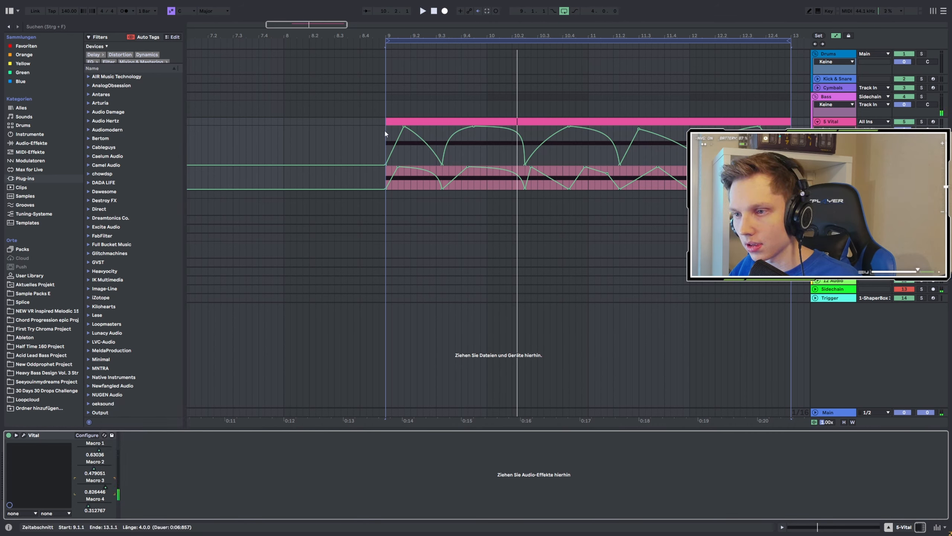
pyautogui.moveTo(385, 134); pyautogui.dragTo(772, 153)
pyautogui.click(589, 121)
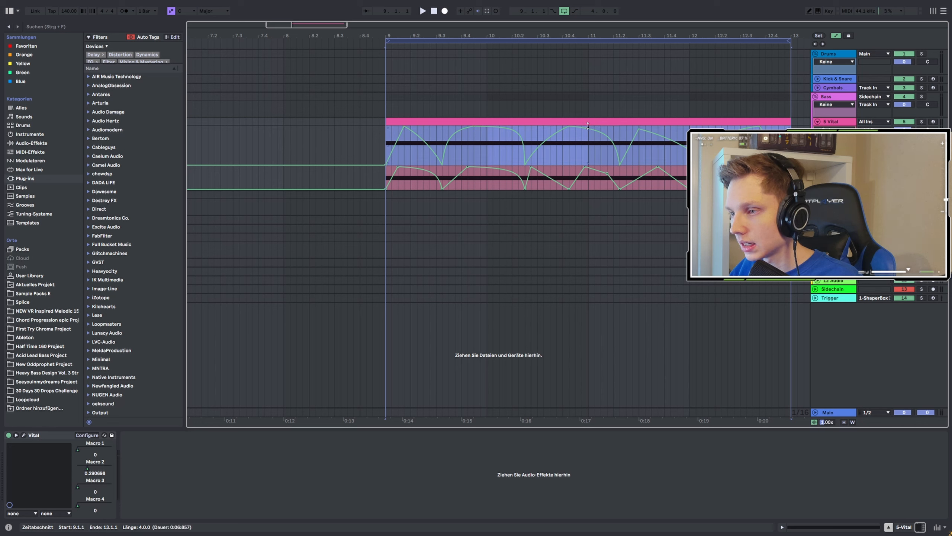
pyautogui.moveTo(588, 126); pyautogui.dragTo(588, 127)
pyautogui.moveTo(589, 161); pyautogui.dragTo(589, 148)
pyautogui.press('space')
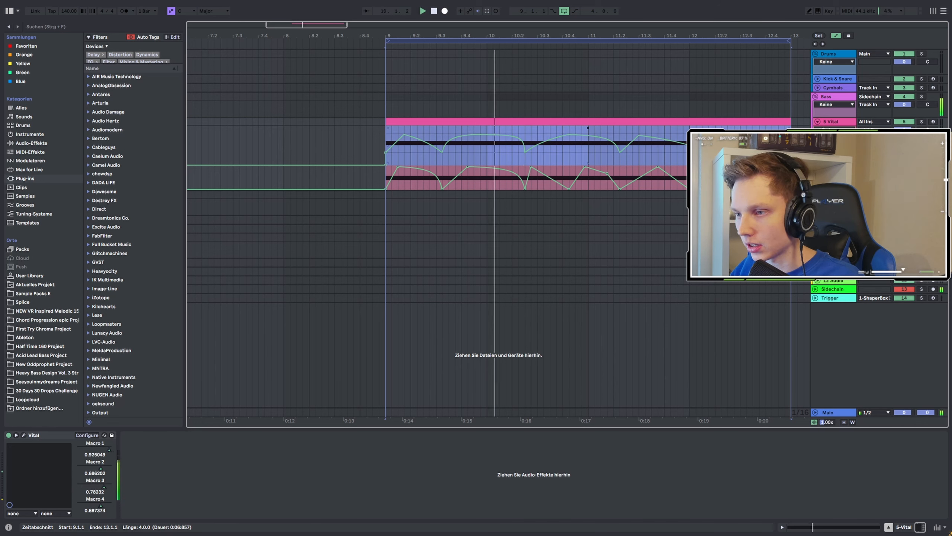
# Show Macro 4's automation, compress its range across the clip the same way, and audition the bass.
pyautogui.rightClick(97, 496)
pyautogui.click(116, 420)
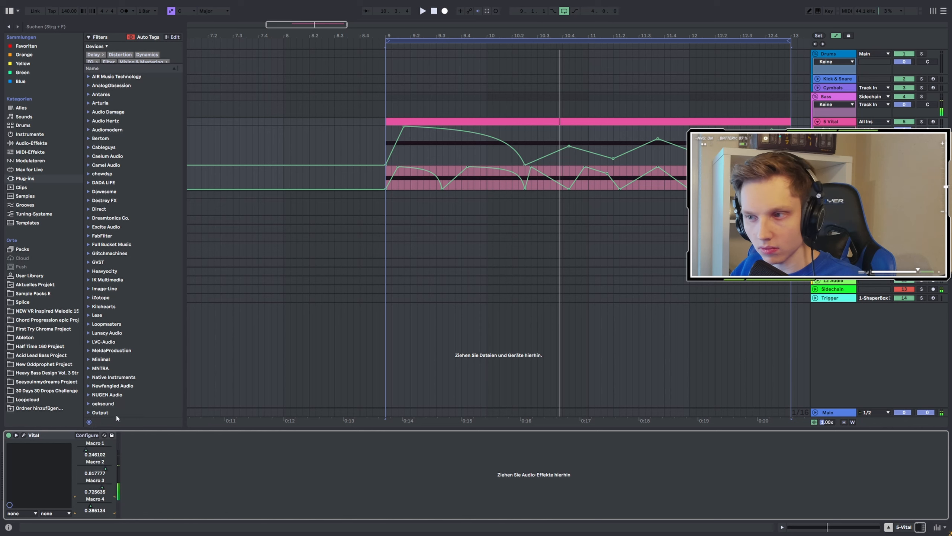
pyautogui.click(588, 128)
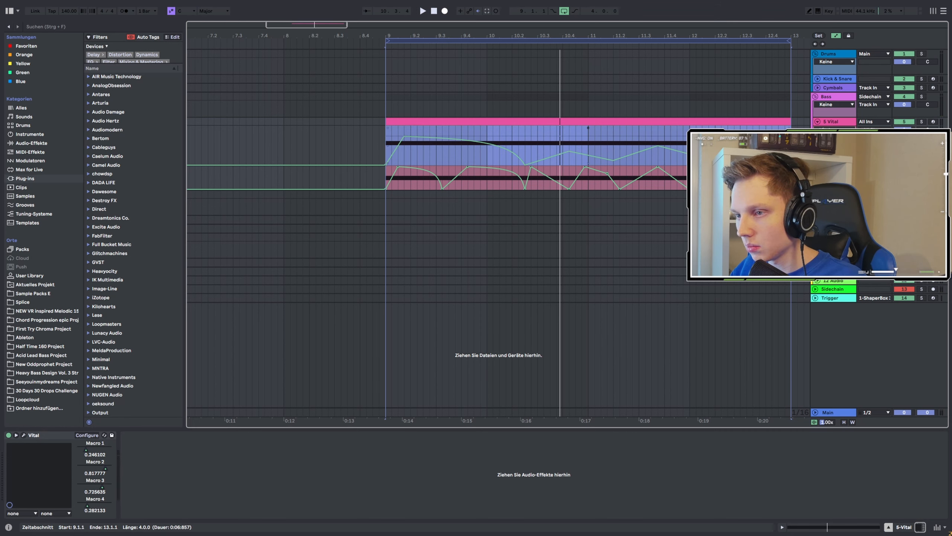
pyautogui.press('space')
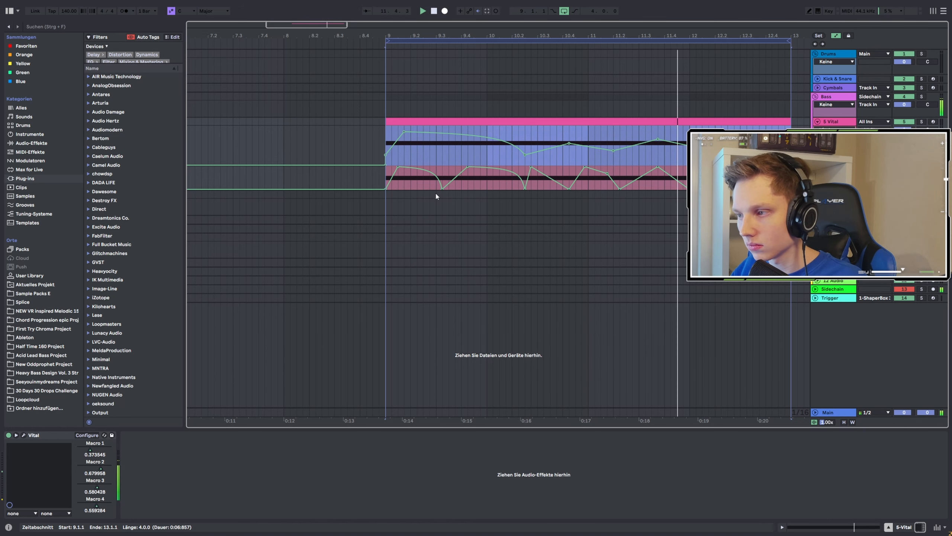
pyautogui.press('space')
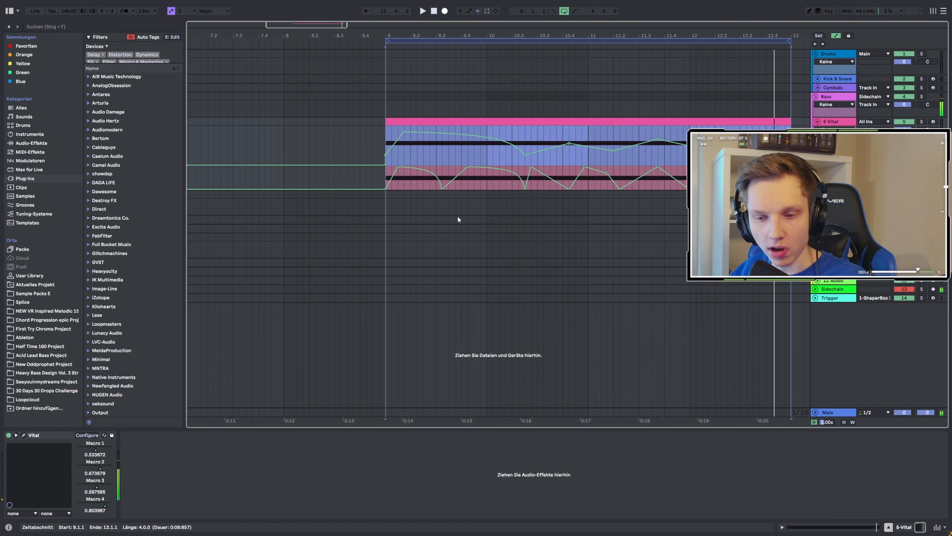
# Hide the automation, search the favorites for "aut", and load AUTO FILTER.adv after Vital.
pyautogui.press('a')
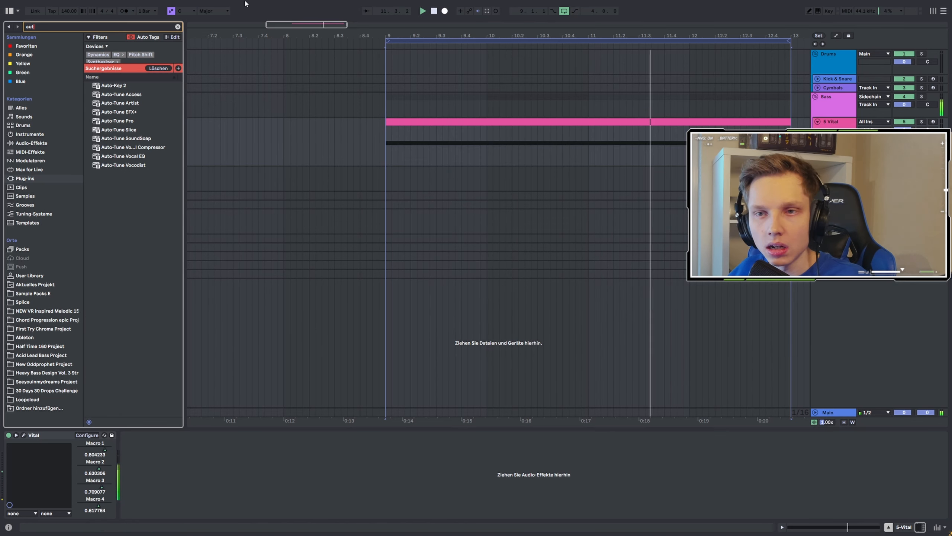
pyautogui.click(26, 46)
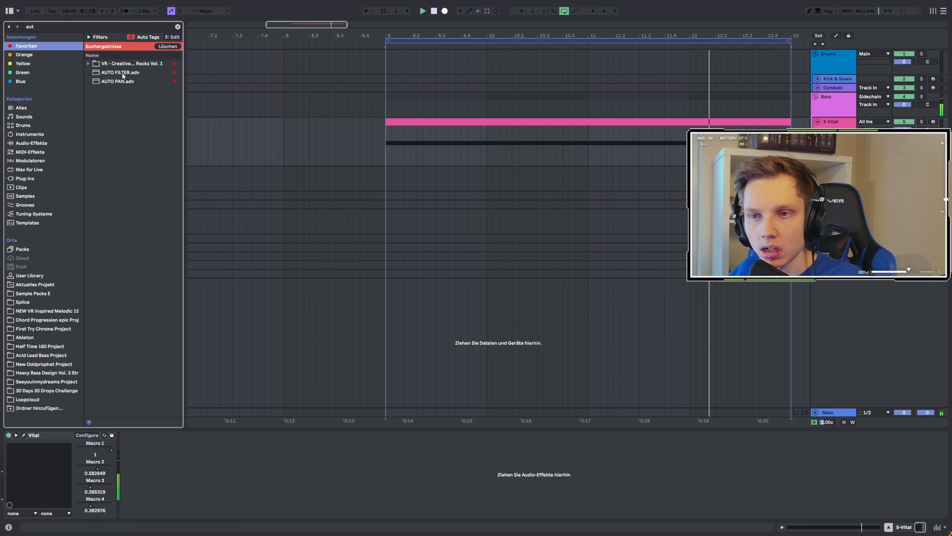
pyautogui.doubleClick(129, 72)
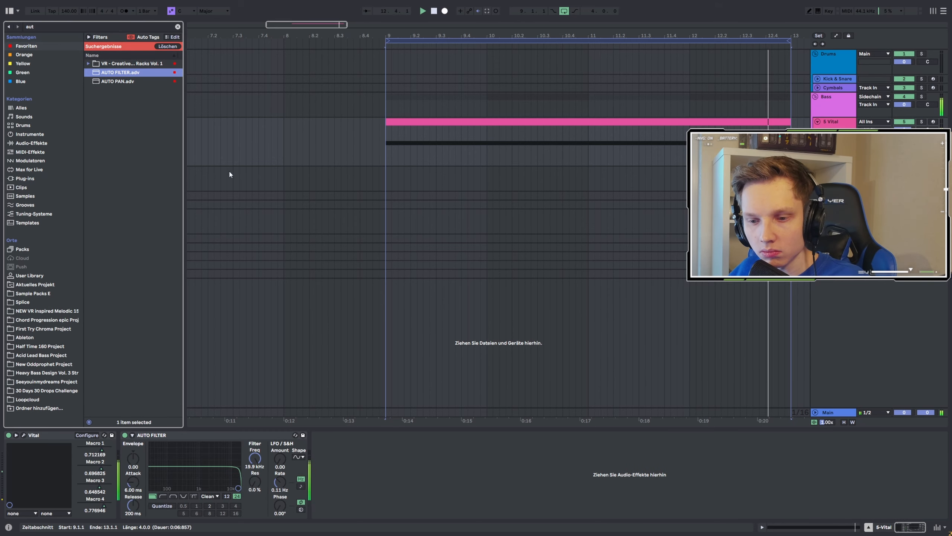
# Set the Auto Filter to a notch at 26.0 Hz with 47% resonance, auditioning the result.
pyautogui.press('space')
pyautogui.click(163, 496)
pyautogui.press('space')
pyautogui.press('space')
pyautogui.moveTo(238, 488); pyautogui.dragTo(159, 474)
pyautogui.press('space')
pyautogui.press('space')
pyautogui.press('space')
pyautogui.press('space')
pyautogui.press('space')
pyautogui.press('space')
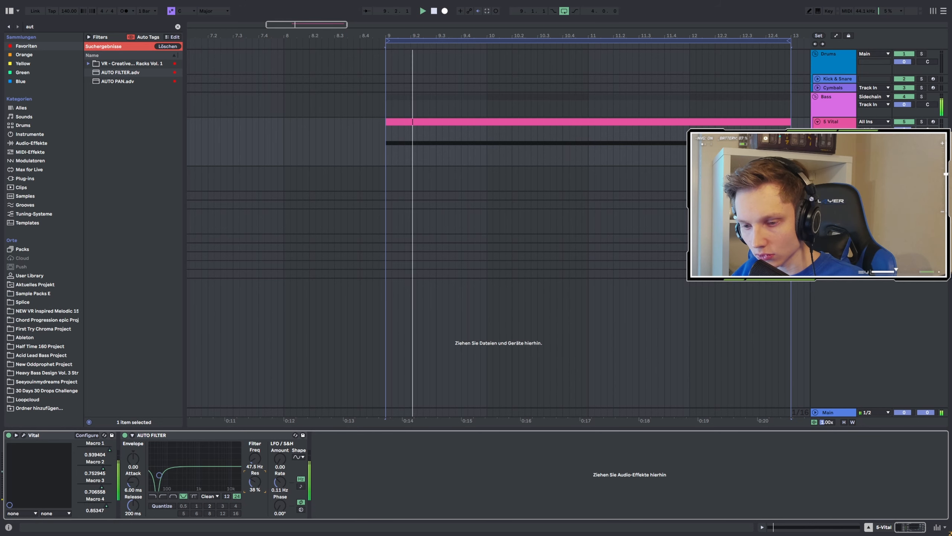
pyautogui.moveTo(254, 463)
pyautogui.mouseDown()
pyautogui.moveTo(255, 444)
pyautogui.moveTo(254, 466)
pyautogui.mouseUp()
pyautogui.press('space')
# Show automation again and copy Macro 1's curve from 9.1.1 to 13.1.1 into the Auto Filter frequency automation.
pyautogui.press('a')
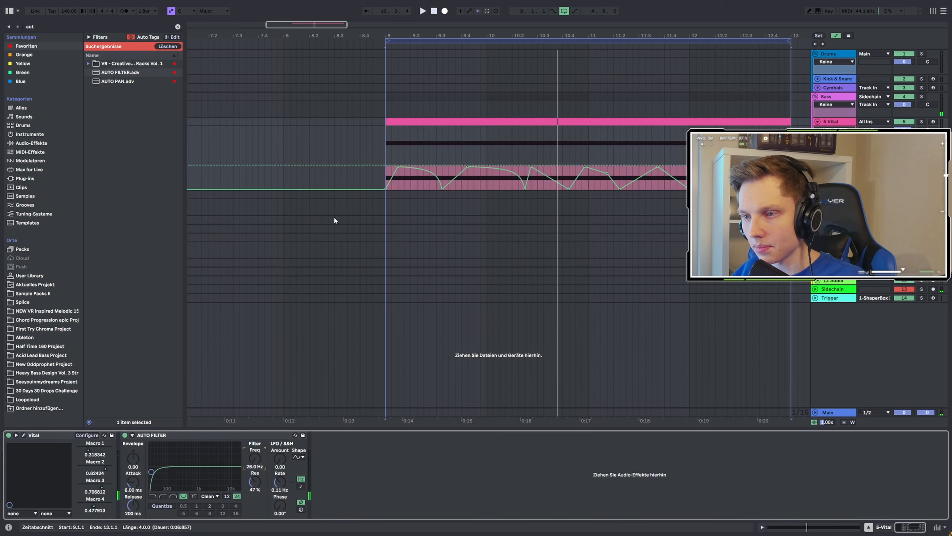
pyautogui.press('space')
pyautogui.scroll(-3, 380, 183)
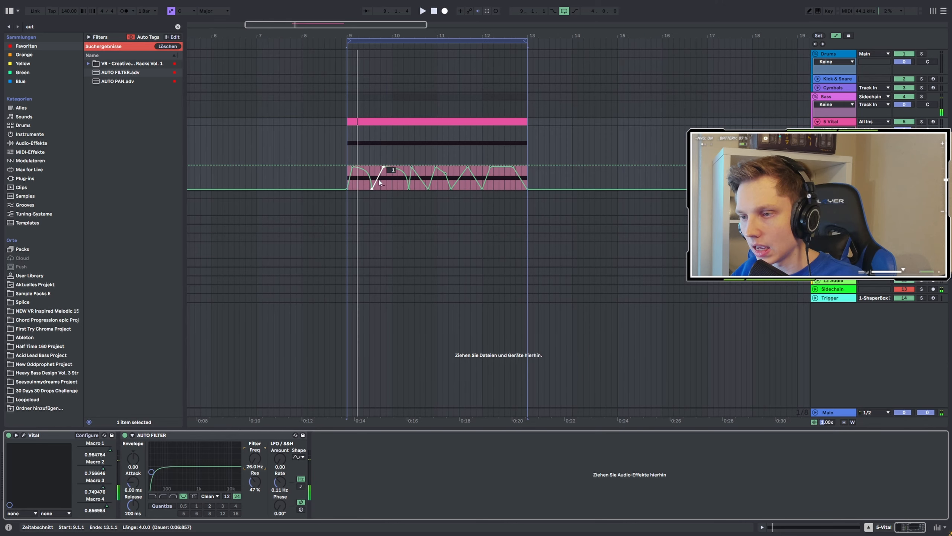
pyautogui.moveTo(348, 175); pyautogui.dragTo(487, 173)
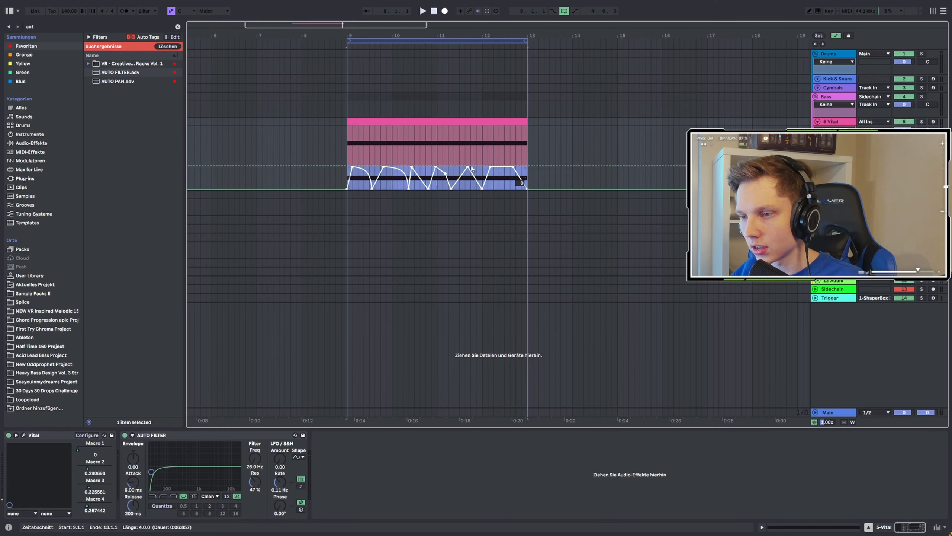
pyautogui.click(347, 136)
pyautogui.hotkey('ctrl', 'v')
# Scale the pasted filter frequency automation down to about half its height over the whole clip.
pyautogui.press('space')
pyautogui.scroll(3, 364, 169)
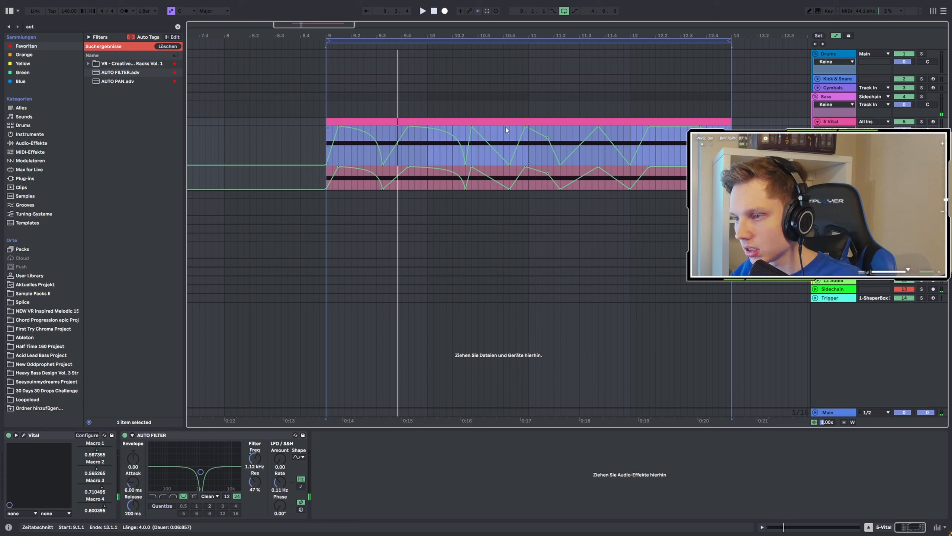
pyautogui.moveTo(528, 128); pyautogui.dragTo(528, 150)
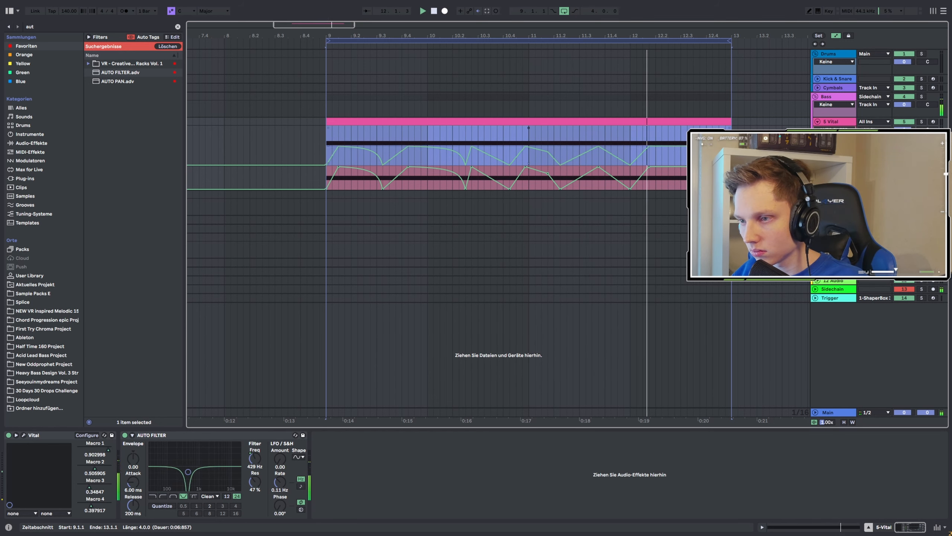
# Bow the filter frequency rise after 9.3 and raise peaks near 10, 11.3 and 12.3, the last to 1.36 kHz.
pyautogui.click(382, 139)
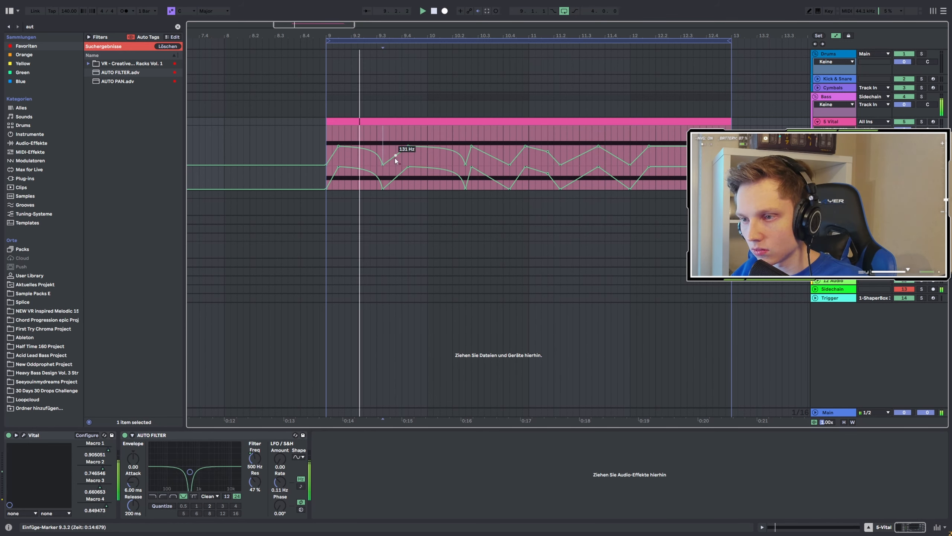
pyautogui.moveTo(389, 158); pyautogui.dragTo(389, 152)
pyautogui.moveTo(489, 156); pyautogui.dragTo(489, 149)
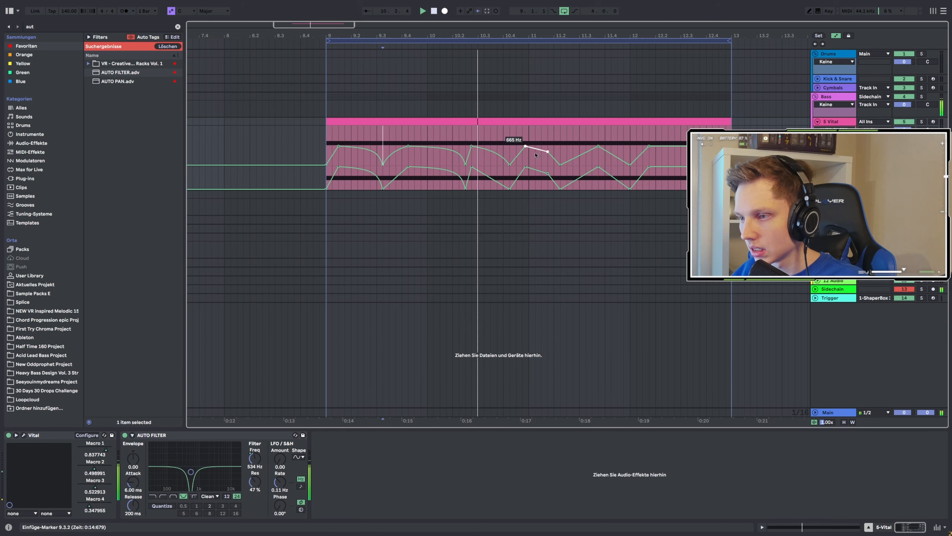
pyautogui.moveTo(548, 151); pyautogui.dragTo(599, 142)
pyautogui.moveTo(679, 145); pyautogui.dragTo(680, 142)
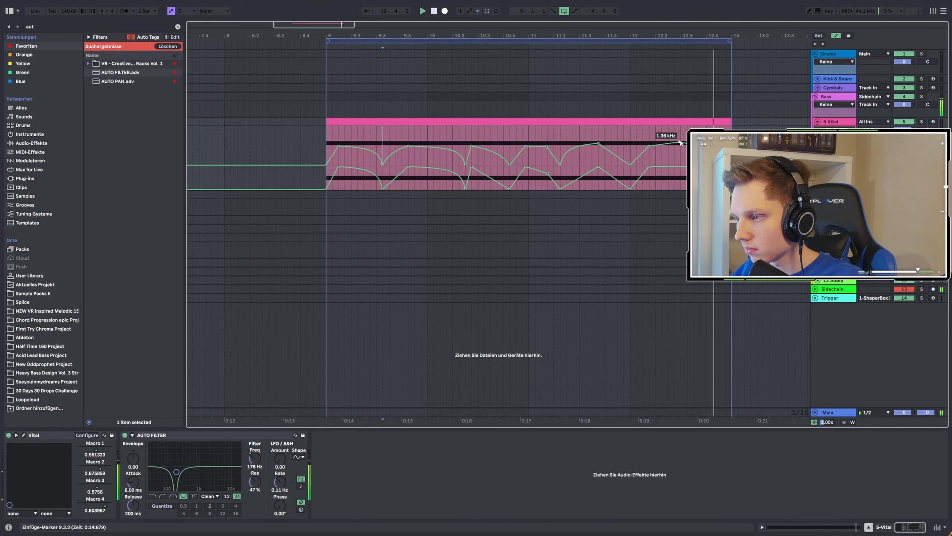
pyautogui.press('space')
pyautogui.moveTo(439, 149); pyautogui.dragTo(440, 141)
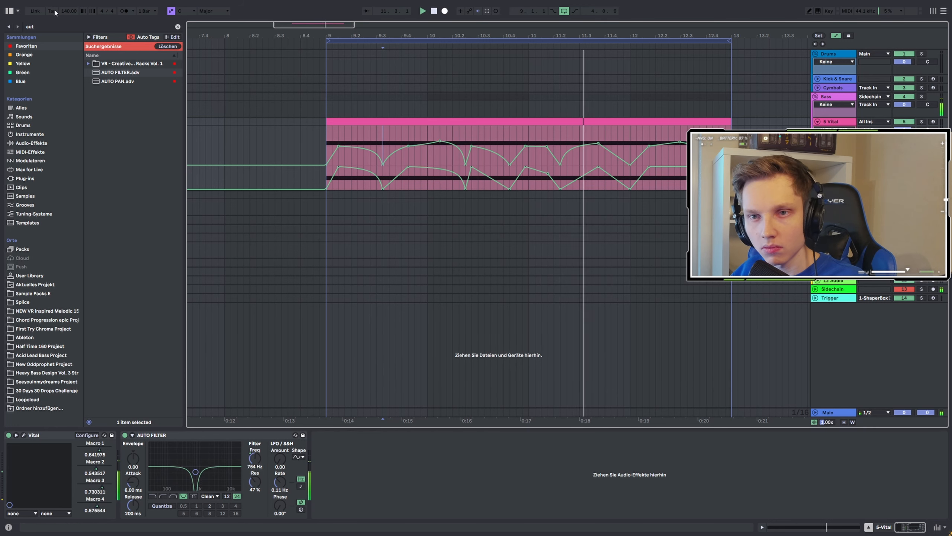
# Duplicate the Auto Filter device on the S-Vital track.
pyautogui.click(174, 438)
pyautogui.hotkey('ctrl', 'd')
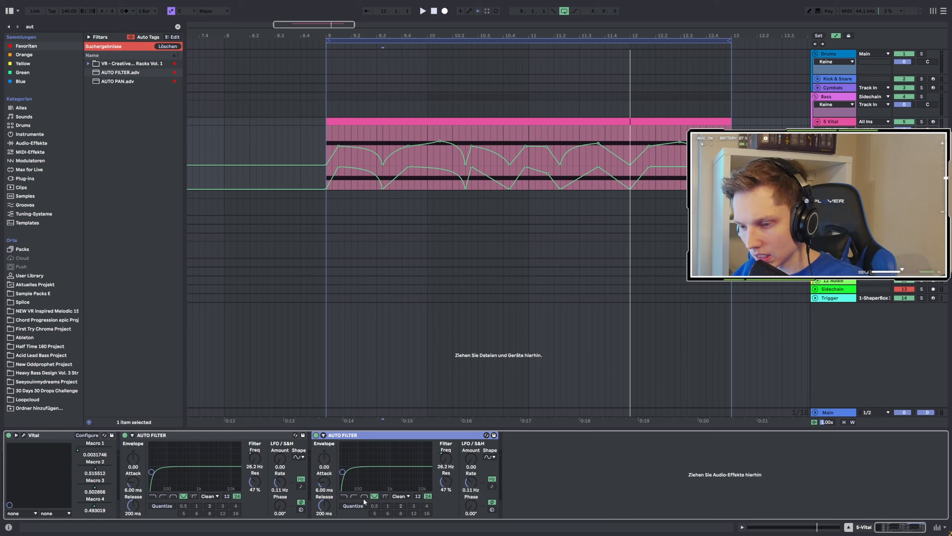
# Switch the second Auto Filter to high-pass and scale its frequency automation down to about half its height over the whole clip.
pyautogui.click(352, 498)
pyautogui.press('space')
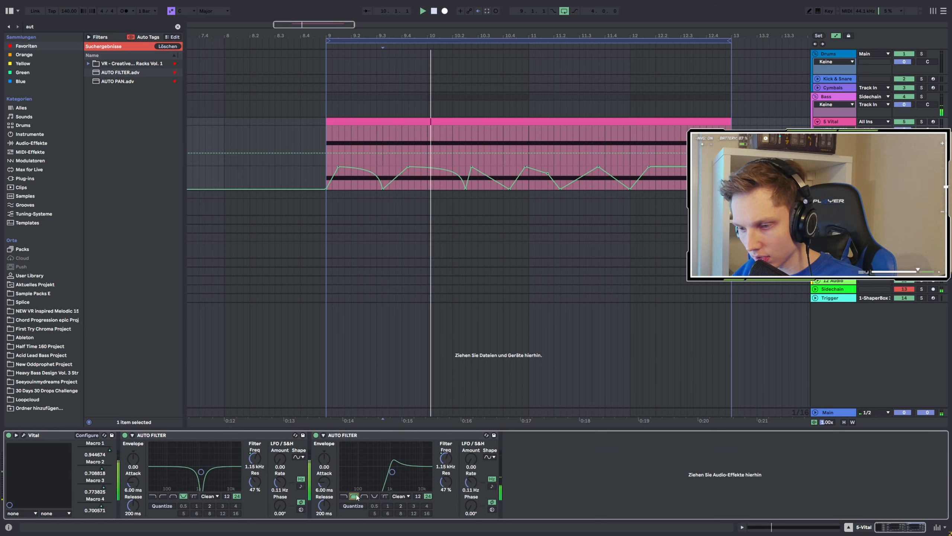
pyautogui.rightClick(441, 465)
pyautogui.click(463, 375)
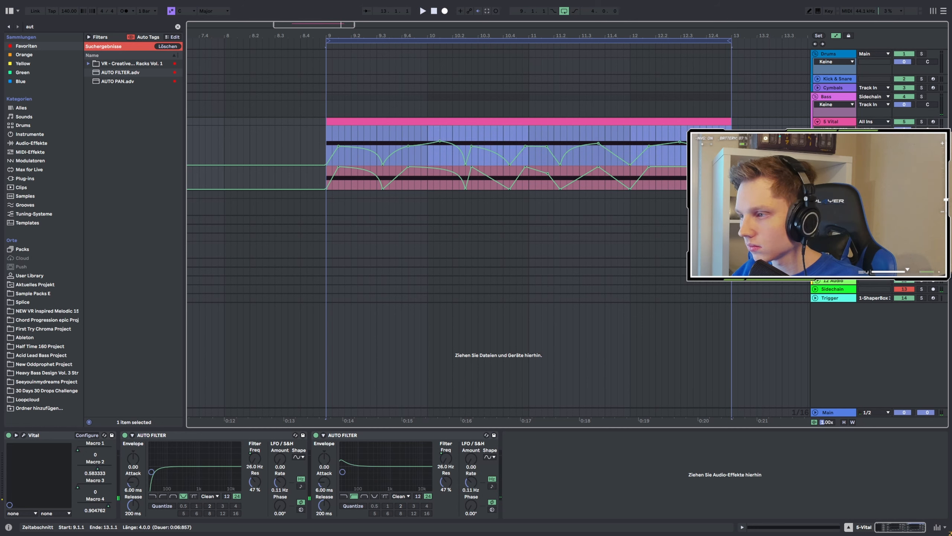
pyautogui.press('space')
pyautogui.moveTo(528, 128); pyautogui.dragTo(528, 151)
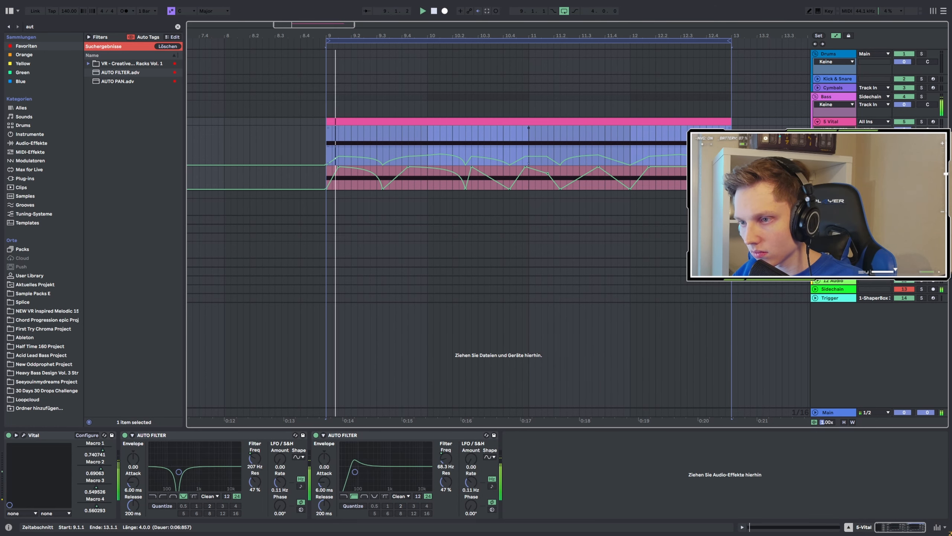
# In Vital's distortion effect, set the filter placement to Post and the blend to 1.268.
pyautogui.click(23, 435)
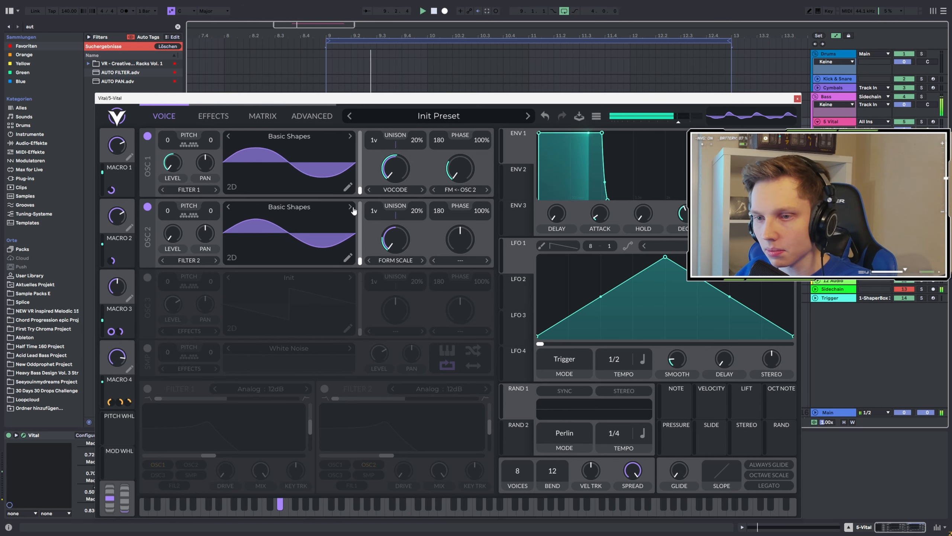
pyautogui.click(213, 116)
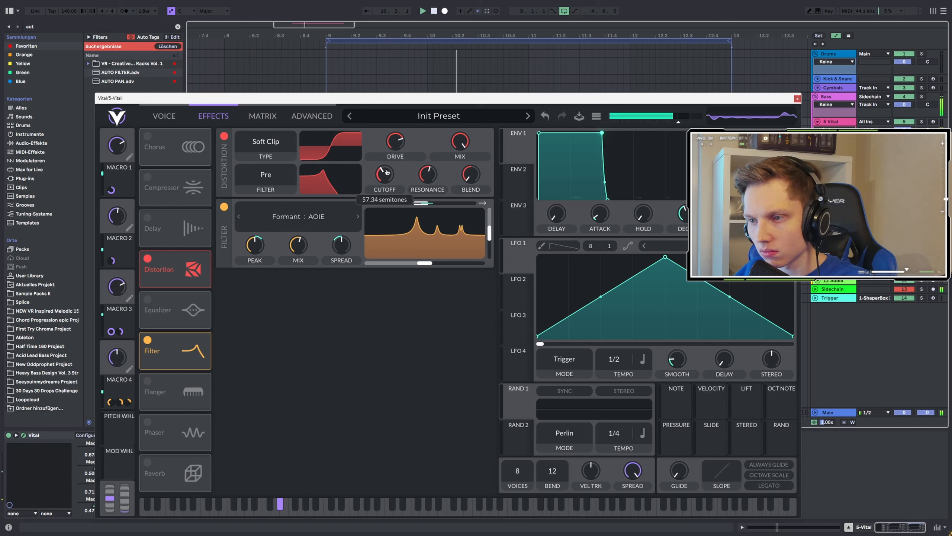
pyautogui.click(266, 185)
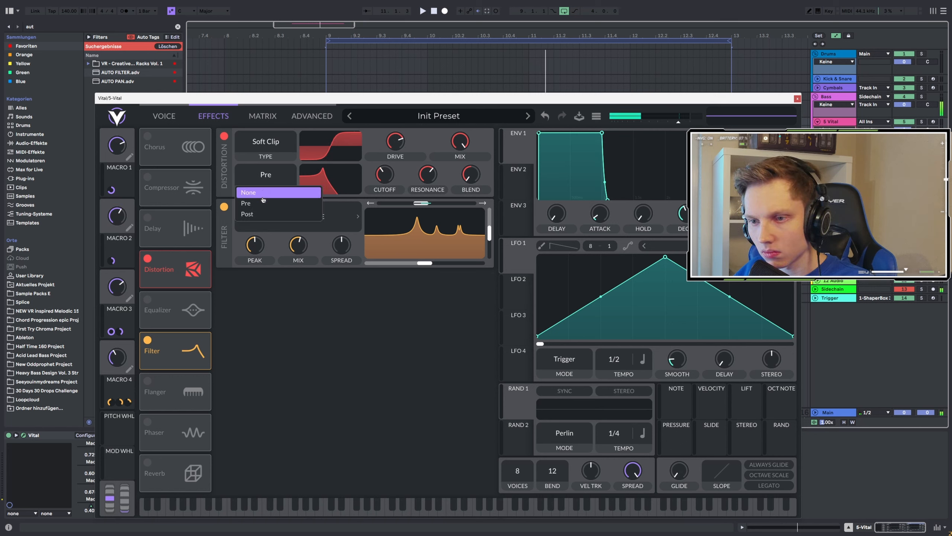
pyautogui.click(263, 198)
pyautogui.moveTo(387, 175); pyautogui.dragTo(430, 189)
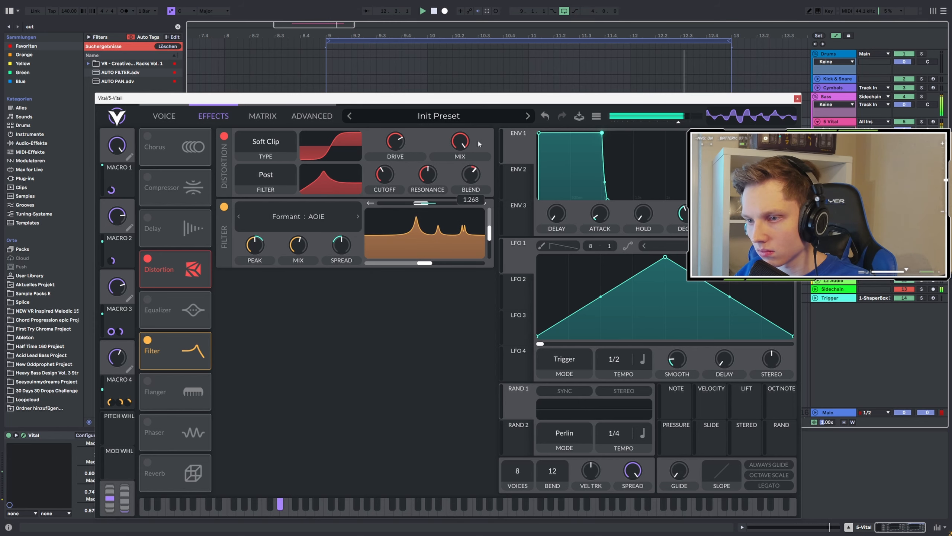
pyautogui.click(797, 98)
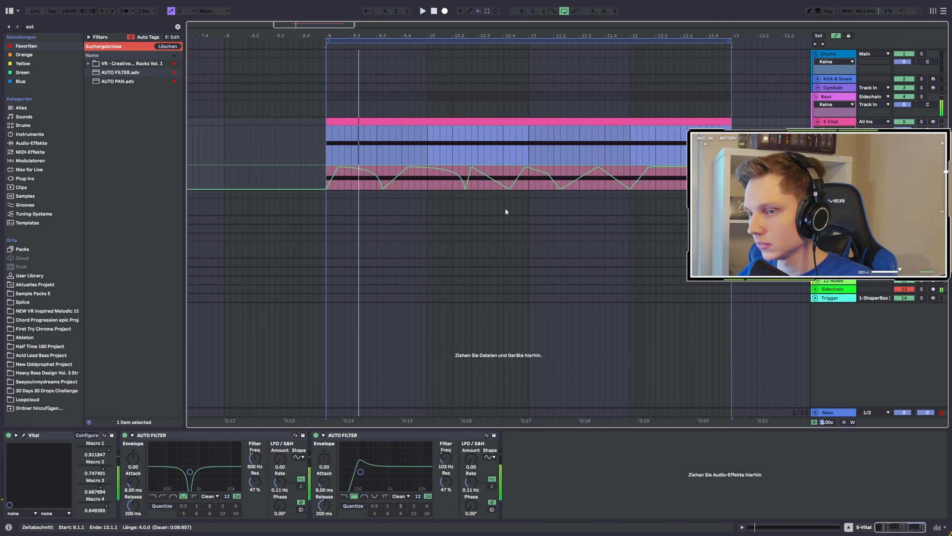
# Hide automation, add the Growl Vocoder preset from the audio effects after the second Auto Filter, and audition it.
pyautogui.press('a')
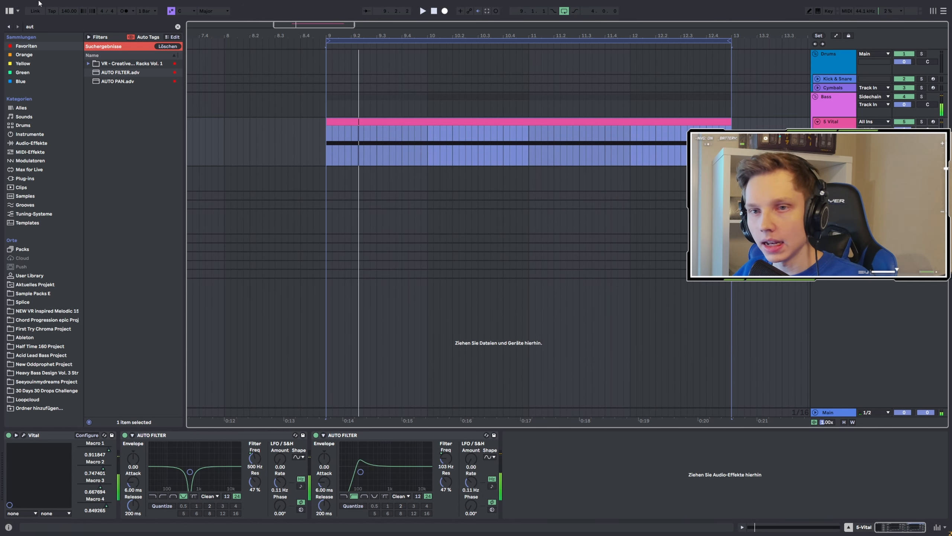
pyautogui.click(33, 28)
pyautogui.press('BackSpace')
pyautogui.write('oco')
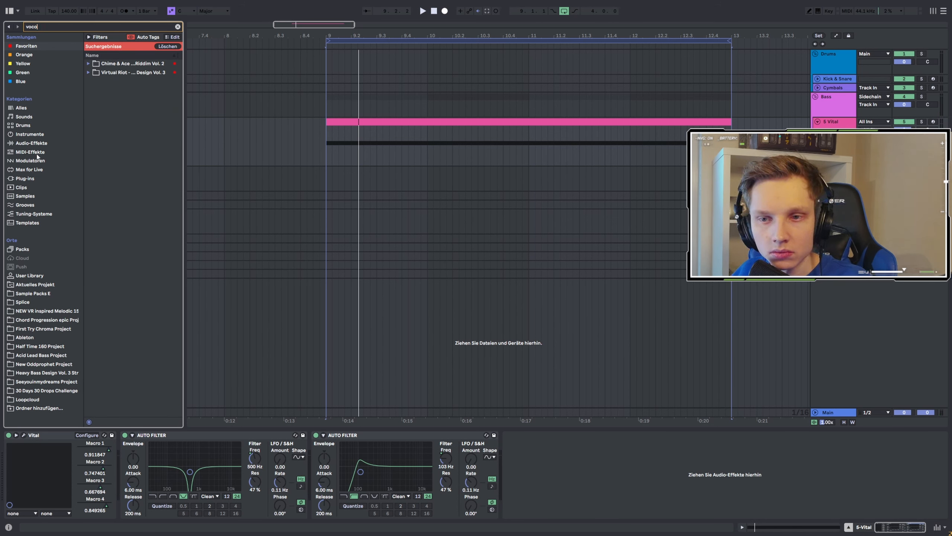
pyautogui.click(42, 143)
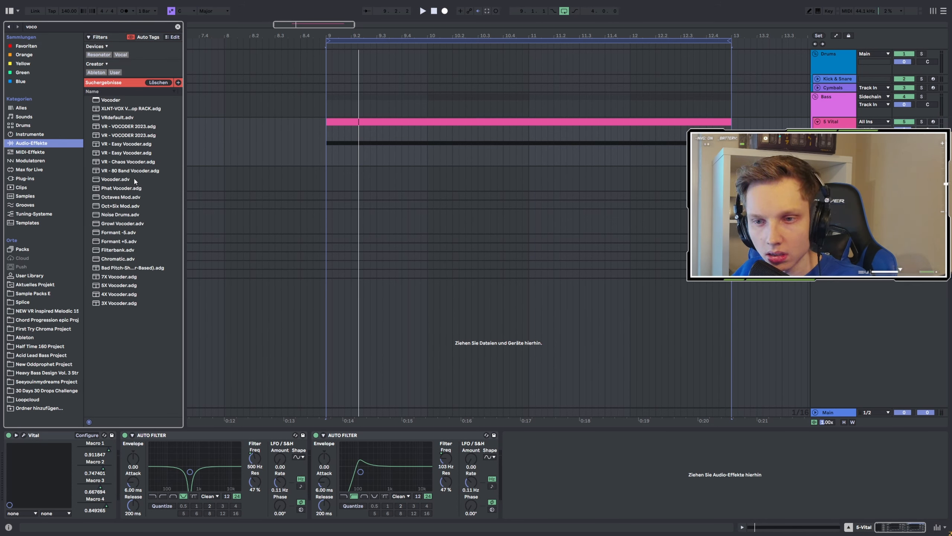
pyautogui.doubleClick(123, 223)
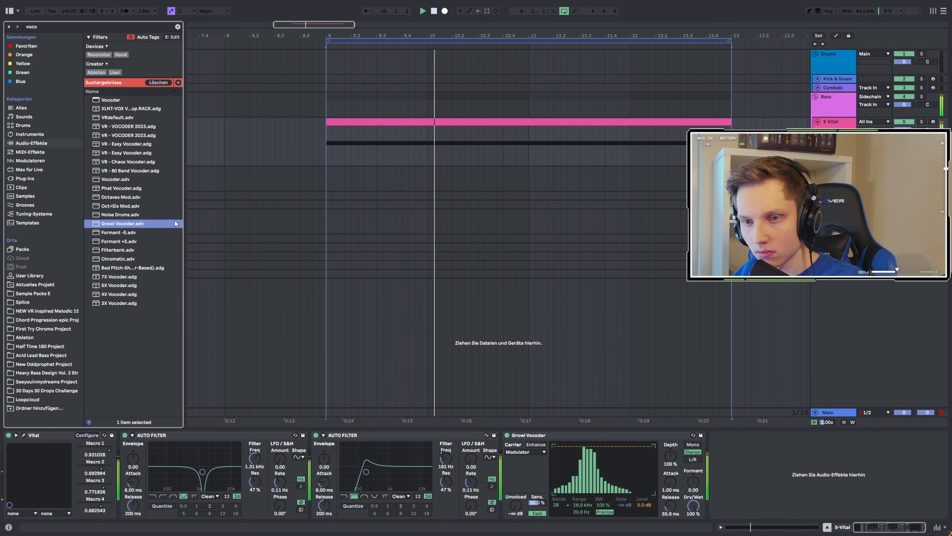
pyautogui.press('space')
pyautogui.press('space')
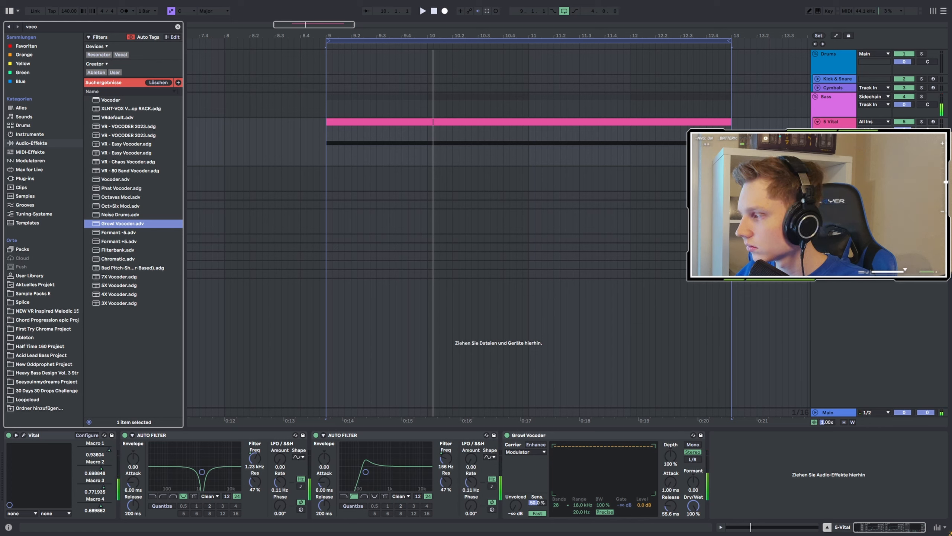
pyautogui.press('space')
pyautogui.press('space')
# Search the audio effects for gate and add a Gate after the Growl Vocoder.
pyautogui.moveTo(53, 30); pyautogui.dragTo(36, 30)
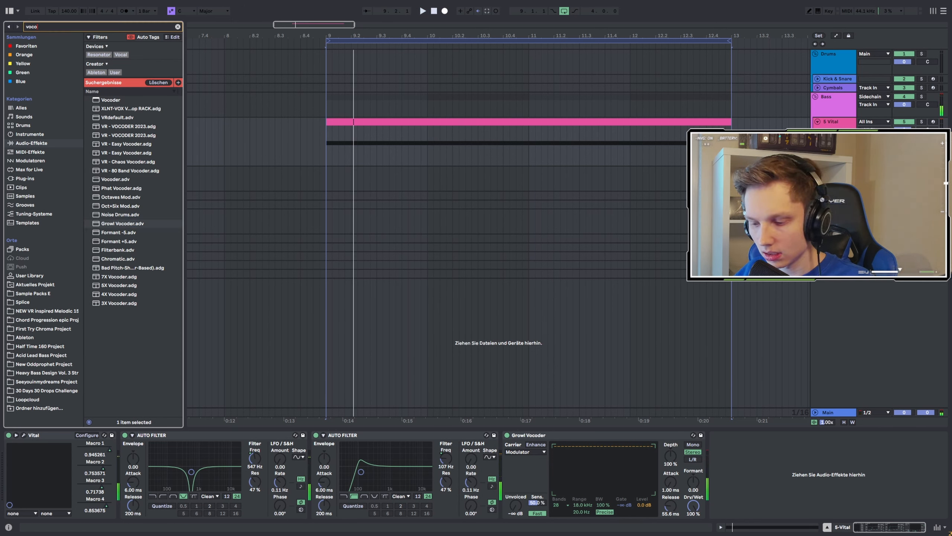
pyautogui.press('BackSpace')
pyautogui.press('BackSpace')
pyautogui.press('BackSpace')
pyautogui.write('gs')
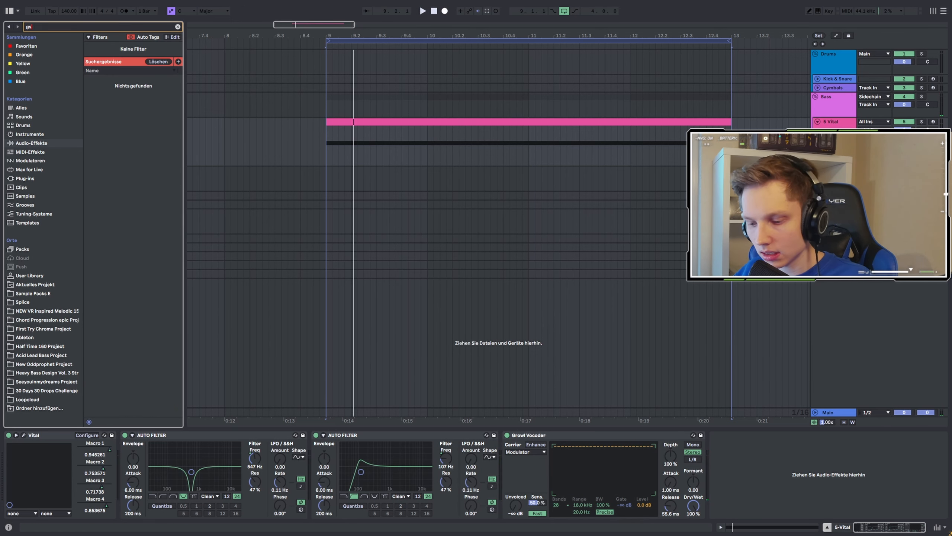
pyautogui.write('ate')
pyautogui.press('Down')
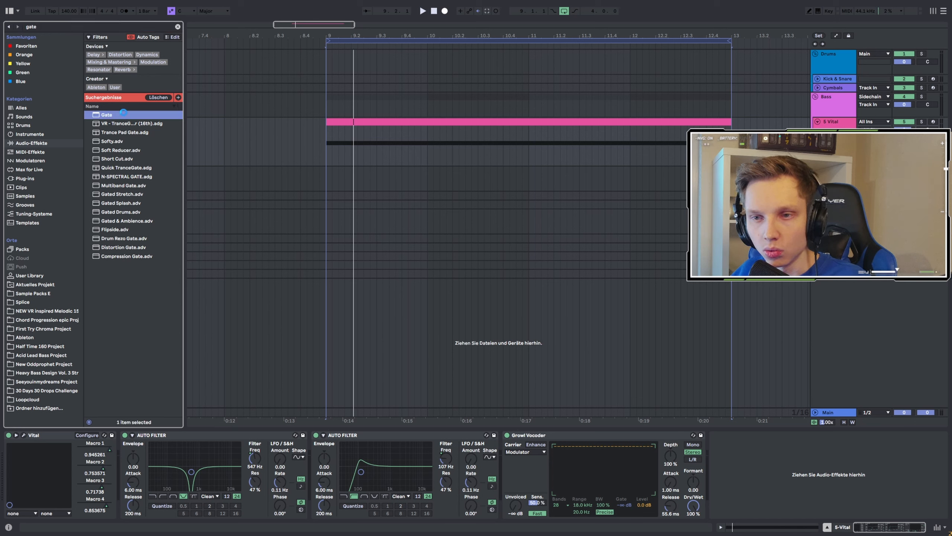
pyautogui.press('Return')
# Set the Gate's threshold to -30 dB, return to 4.76 dB, hold to 1 ms, release to 3 ms and floor to -inf dB.
pyautogui.press('space')
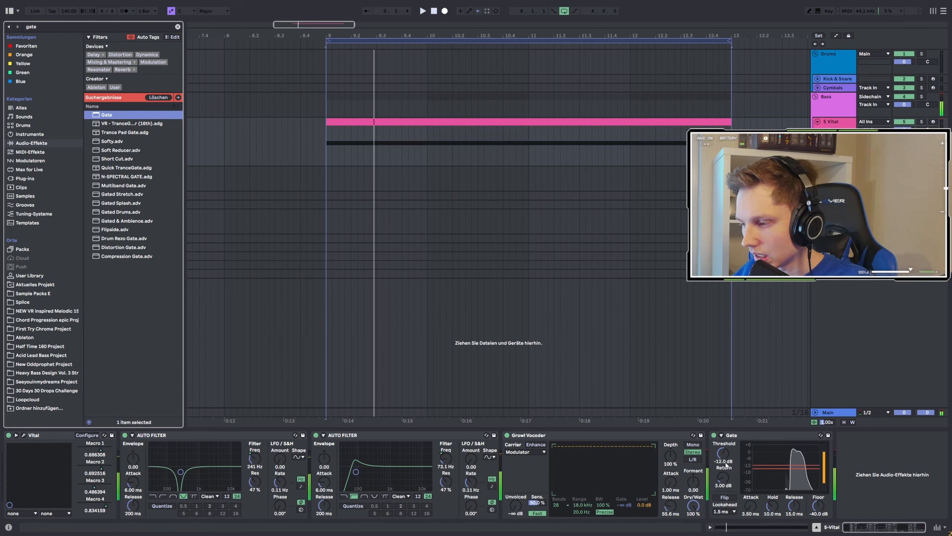
pyautogui.moveTo(725, 465)
pyautogui.mouseDown()
pyautogui.moveTo(726, 495)
pyautogui.moveTo(723, 453)
pyautogui.mouseUp()
pyautogui.press('space')
pyautogui.press('space')
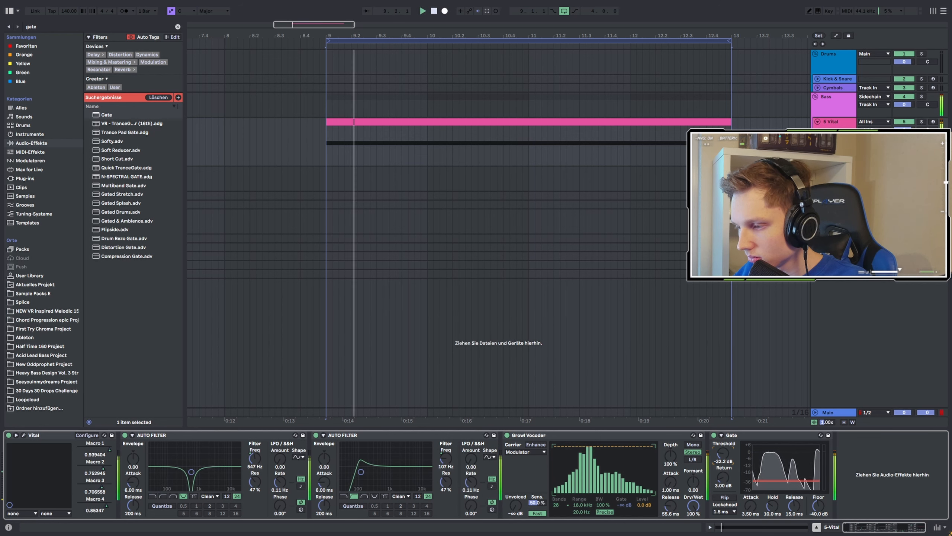
# Search the packs for mess and expand the Core Library's audio effects down to the legacy Phaser folder.
pyautogui.hotkey('ctrl', 'f')
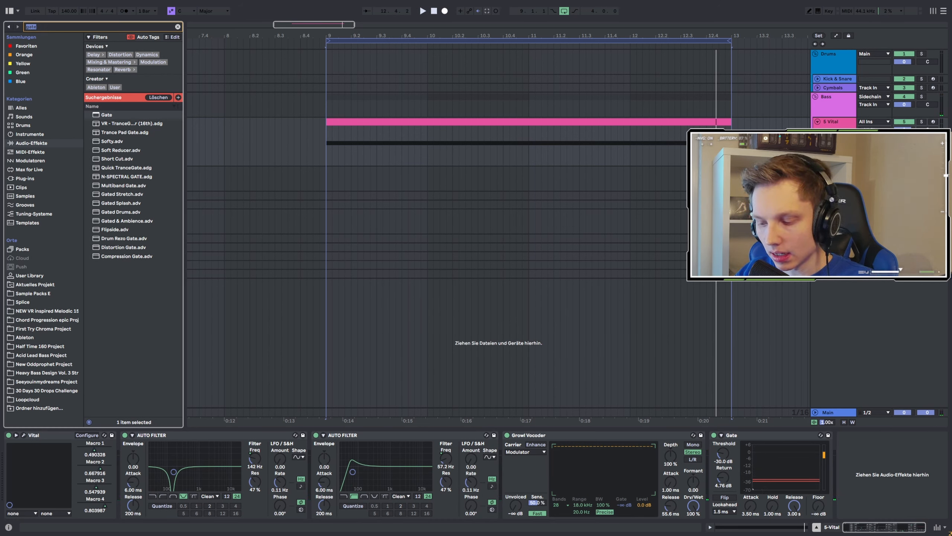
pyautogui.write('phas')
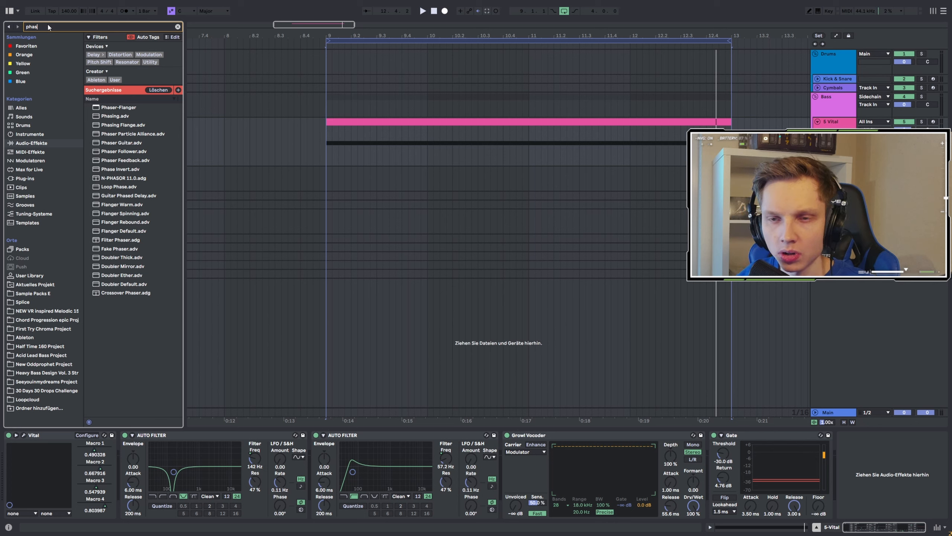
pyautogui.write('mess')
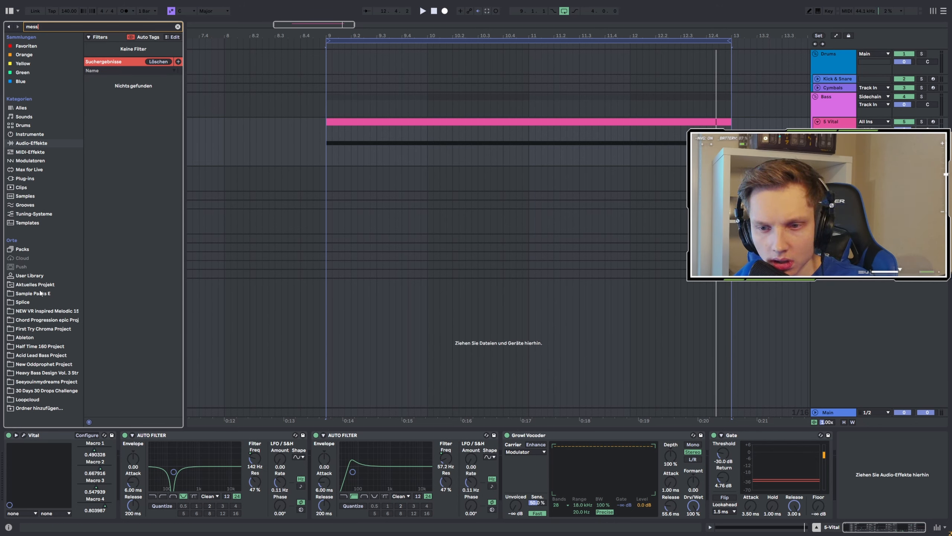
pyautogui.click(22, 249)
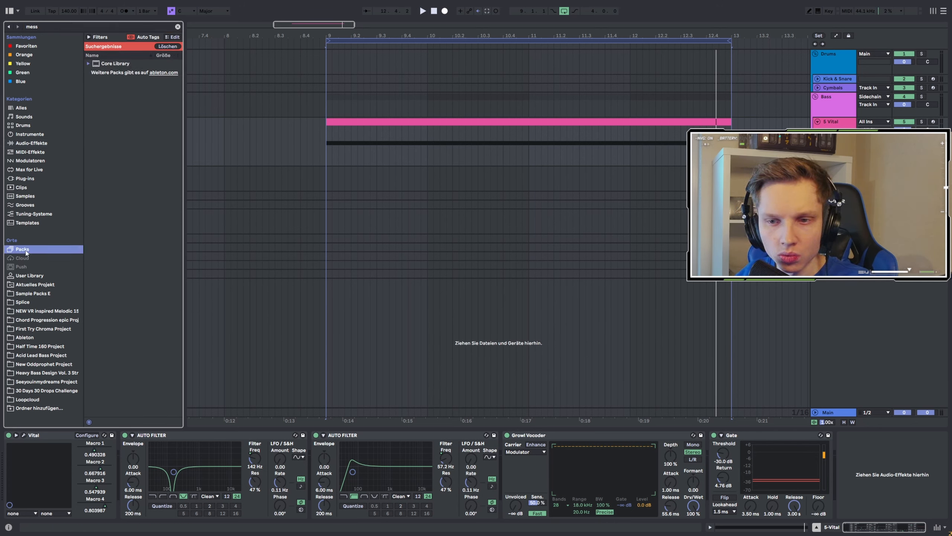
pyautogui.click(89, 64)
pyautogui.click(94, 72)
pyautogui.click(99, 82)
pyautogui.click(105, 91)
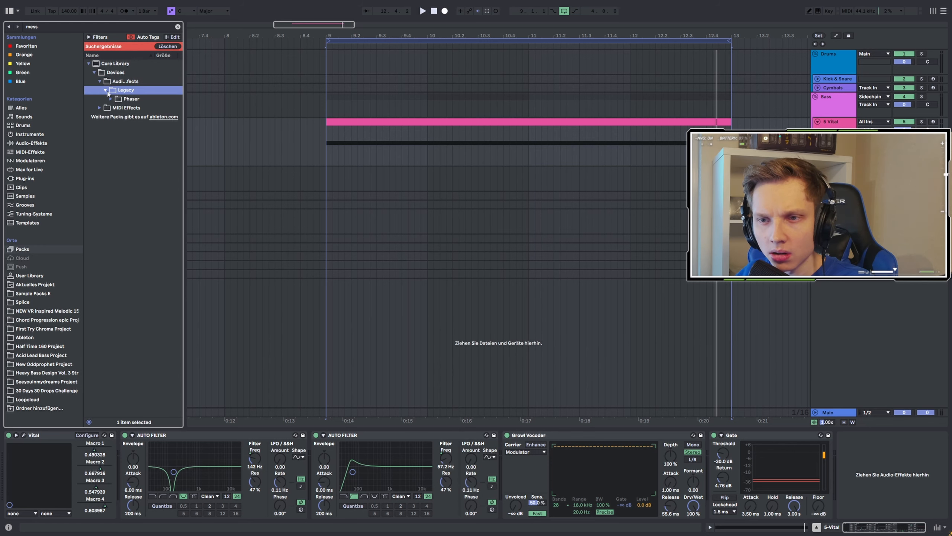
pyautogui.click(111, 99)
# Widen the browser, add the Mess.adv phaser preset after the Gate on the S-Vital track, and play from 9.1.1.
pyautogui.click(187, 115)
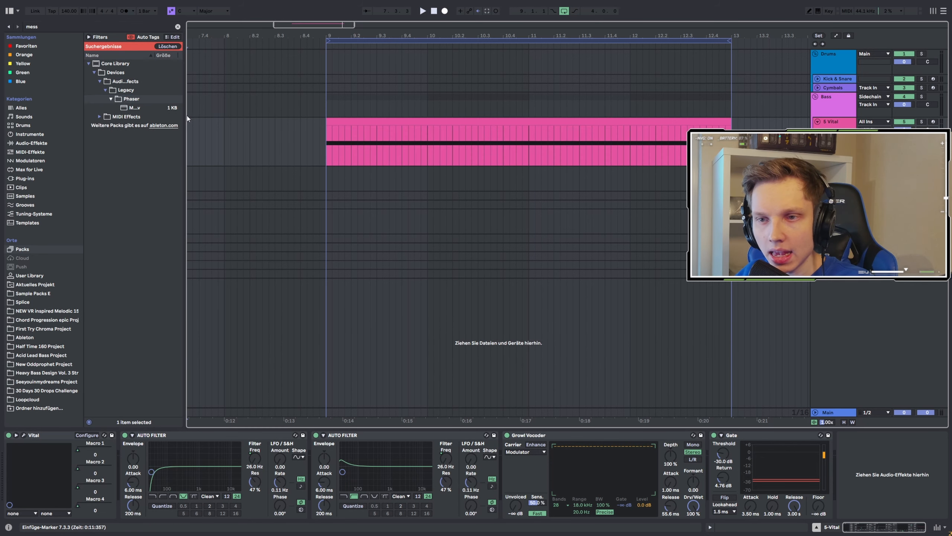
pyautogui.moveTo(185, 114); pyautogui.dragTo(207, 115)
pyautogui.click(139, 109)
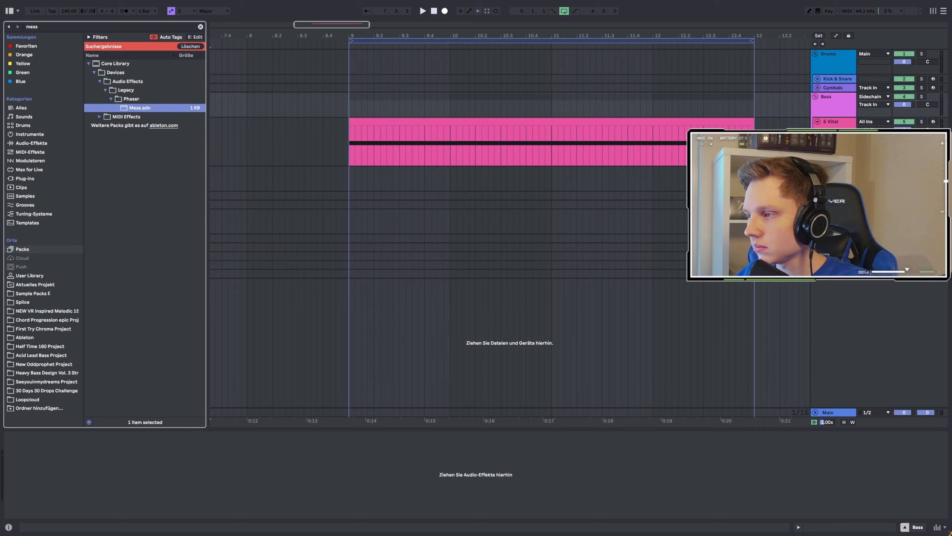
pyautogui.moveTo(140, 108); pyautogui.dragTo(370, 144)
pyautogui.press('space')
pyautogui.press('space')
pyautogui.click(349, 144)
pyautogui.press('space')
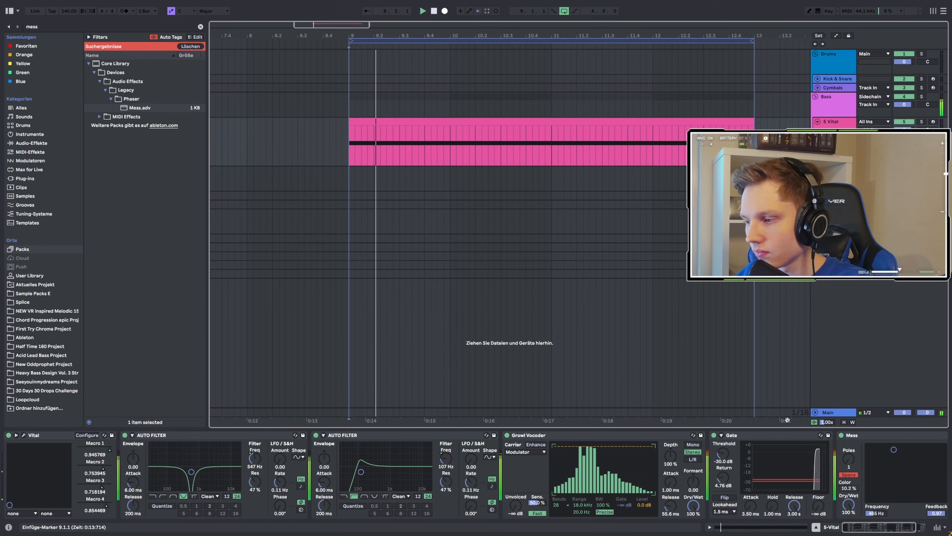
# Switch the Mess phaser to Earth mode with 4 poles, and set its frequency to 289 Hz and feedback to 0.81.
pyautogui.hscroll(3, 850, 479)
pyautogui.moveTo(774, 450); pyautogui.dragTo(768, 466)
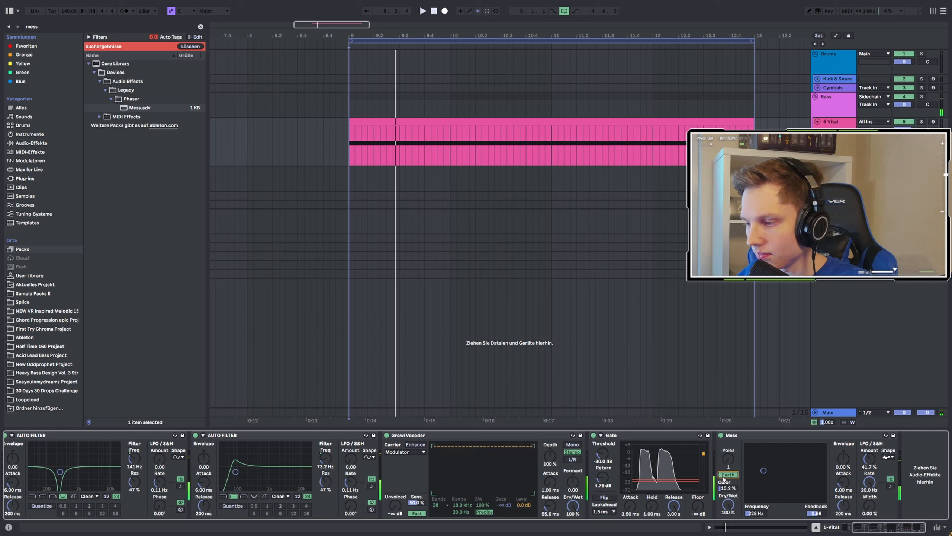
pyautogui.press('space')
pyautogui.press('space')
pyautogui.press('space')
pyautogui.moveTo(728, 459); pyautogui.dragTo(764, 475)
pyautogui.press('space')
pyautogui.press('space')
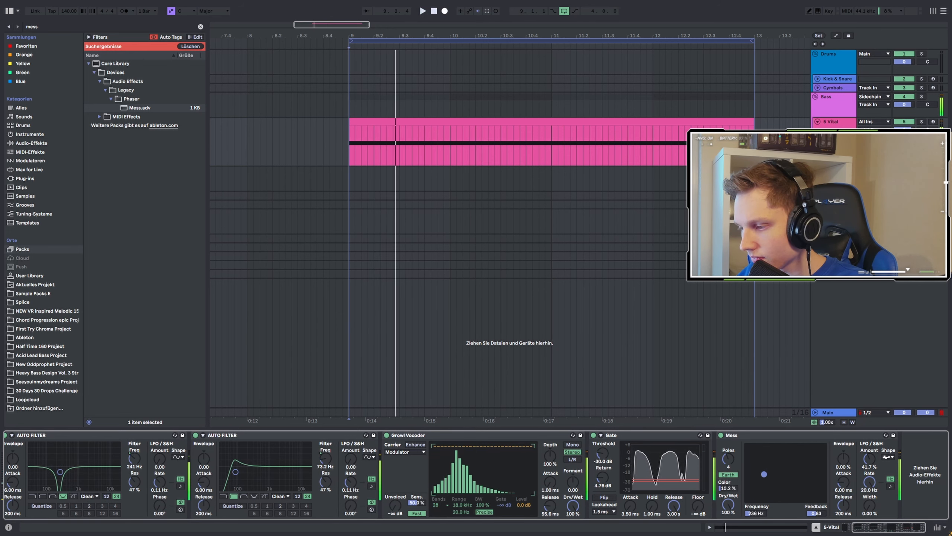
pyautogui.press('space')
pyautogui.press('space')
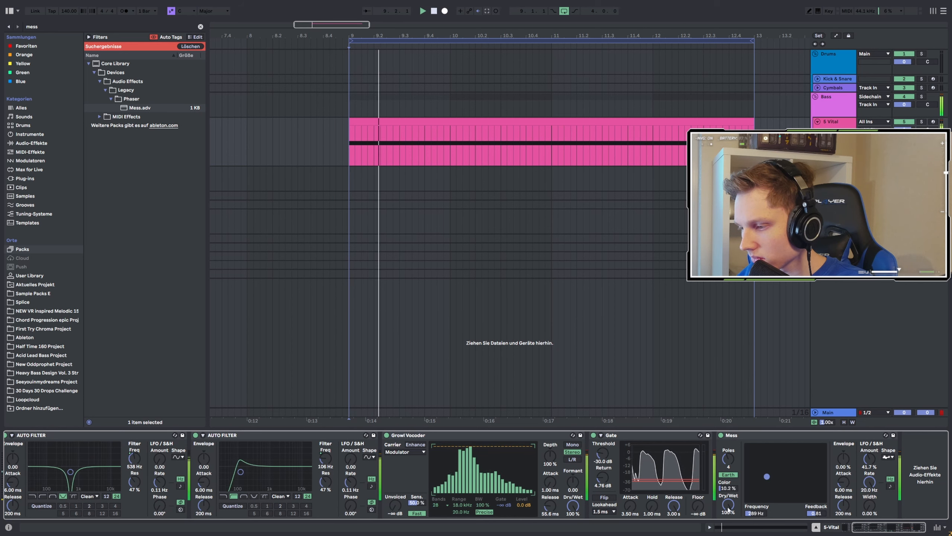
# Set the Mess phaser's dry/wet to 61.9%, frequency to 236 Hz and feedback to 0.78.
pyautogui.press('space')
pyautogui.moveTo(729, 503); pyautogui.dragTo(729, 525)
pyautogui.press('space')
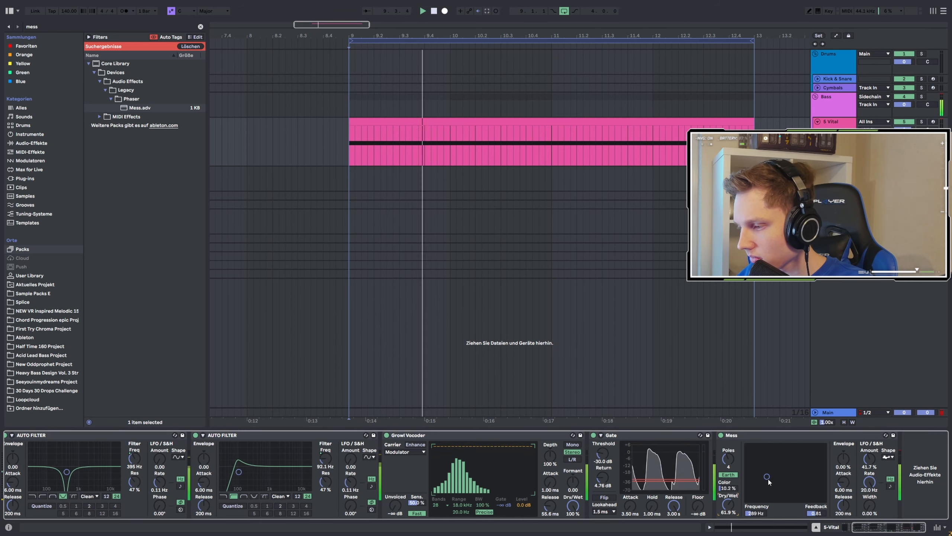
pyautogui.moveTo(767, 476); pyautogui.dragTo(781, 475)
pyautogui.press('space')
pyautogui.press('space')
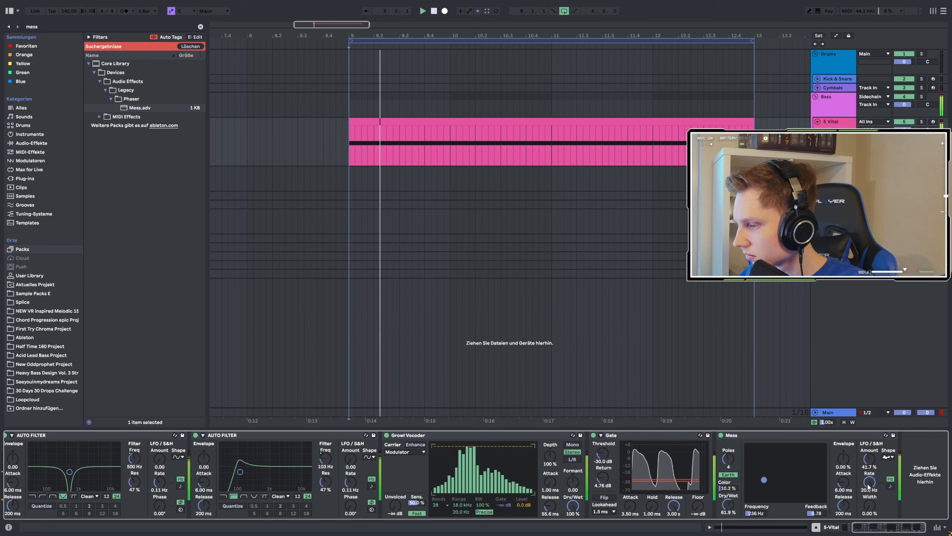
# Try a higher LFO amount and the sine LFO shape on the Mess phaser, and return to the random shape.
pyautogui.moveTo(869, 459); pyautogui.dragTo(869, 438)
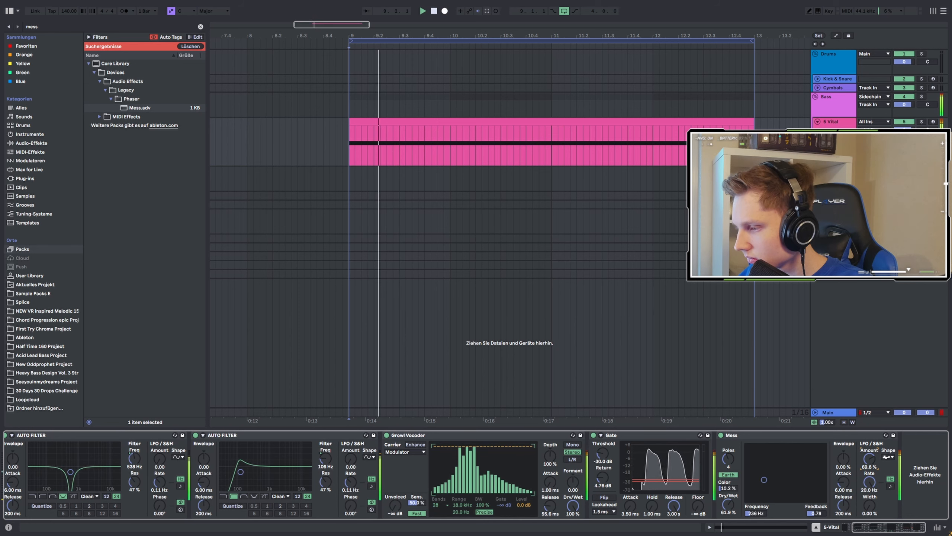
pyautogui.click(890, 457)
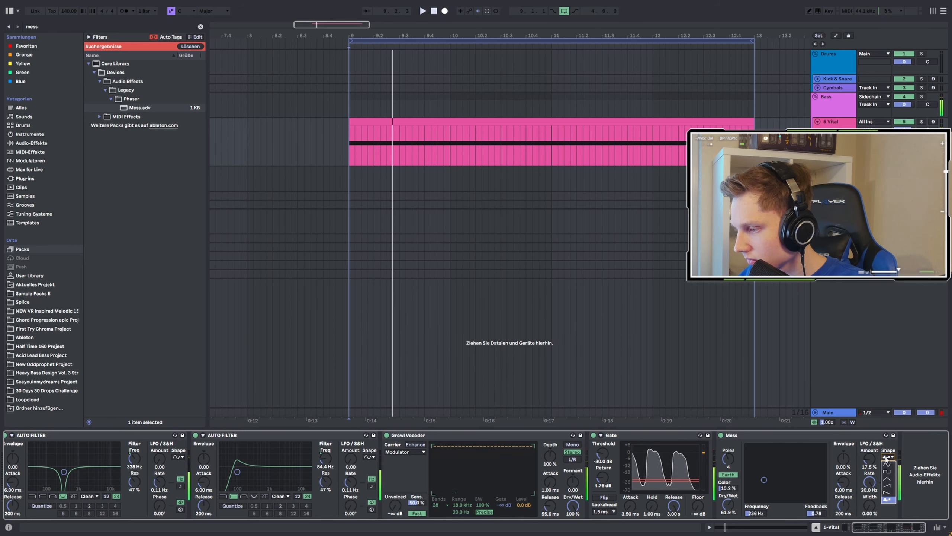
pyautogui.click(890, 464)
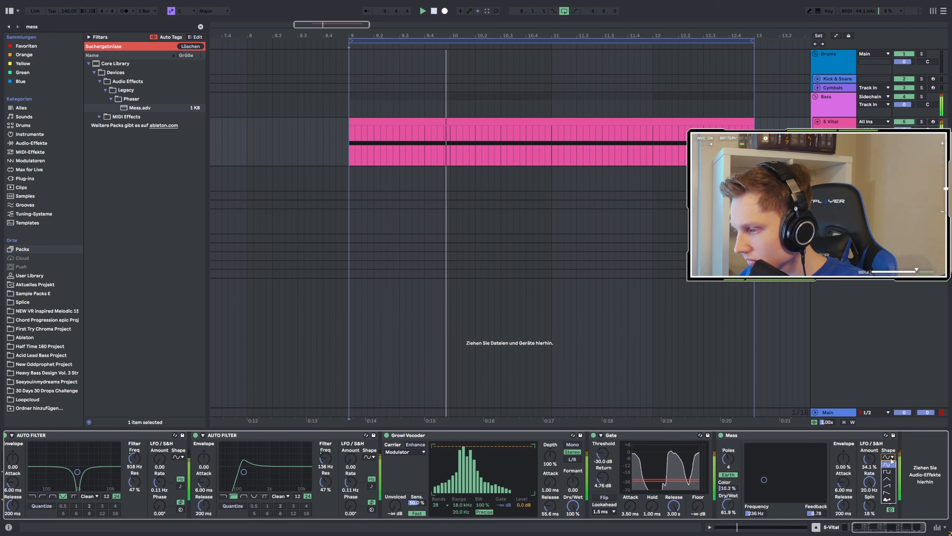
pyautogui.click(888, 499)
# Set the Mess phaser's LFO amount to 43.7% and audition the result.
pyautogui.moveTo(872, 464); pyautogui.dragTo(872, 458)
pyautogui.press('space')
pyautogui.press('space')
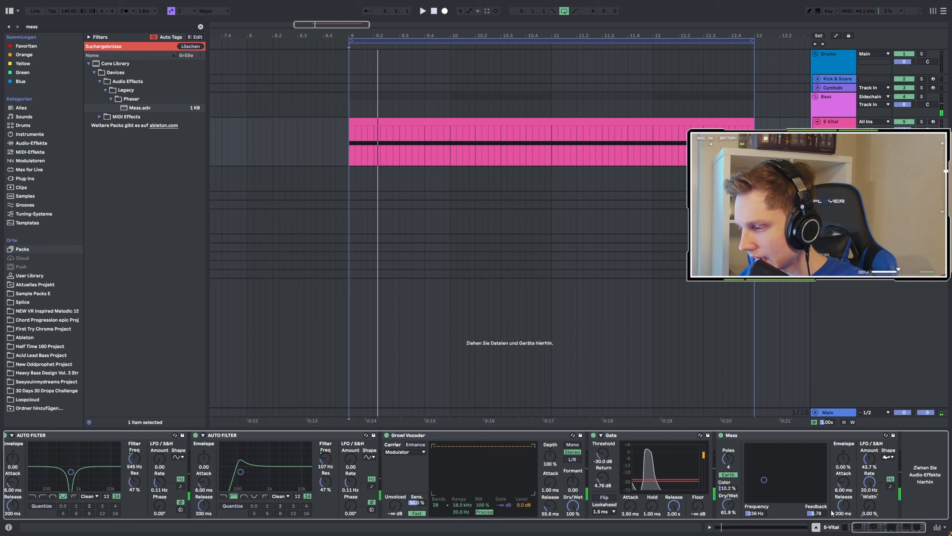
# Show the automation of Vital's Macro 2 and copy its curve from 9.1.1 to 13.1.1.
pyautogui.moveTo(907, 527); pyautogui.dragTo(898, 528)
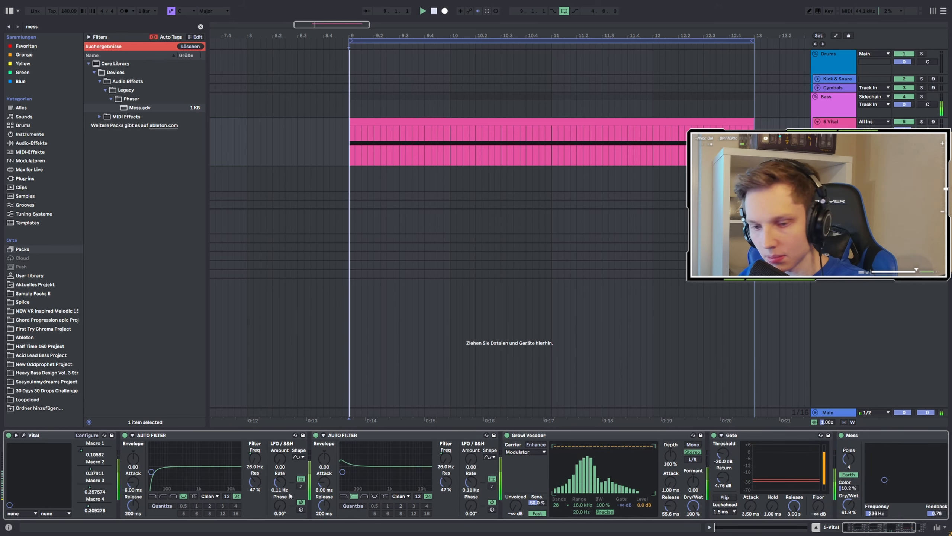
pyautogui.rightClick(100, 467)
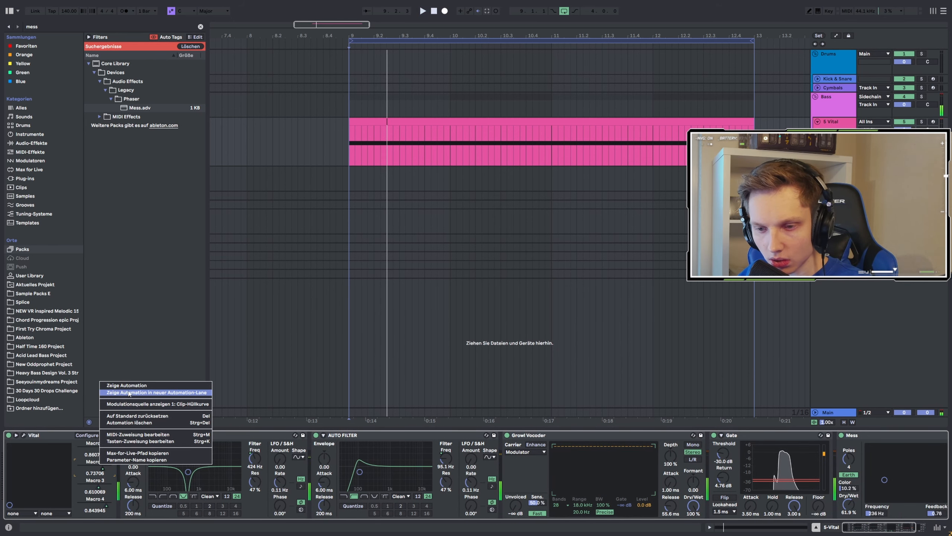
pyautogui.click(157, 392)
pyautogui.click(386, 128)
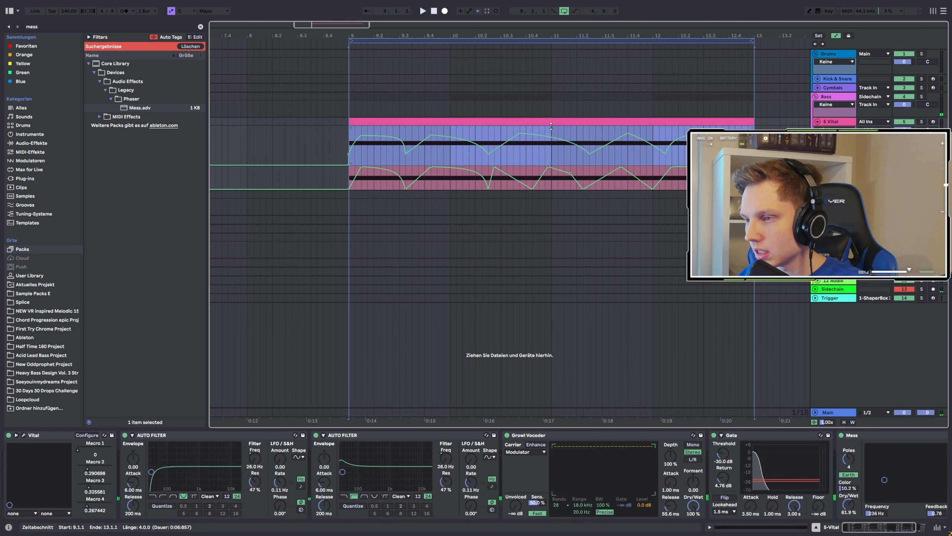
pyautogui.press('space')
pyautogui.moveTo(517, 125); pyautogui.dragTo(749, 135)
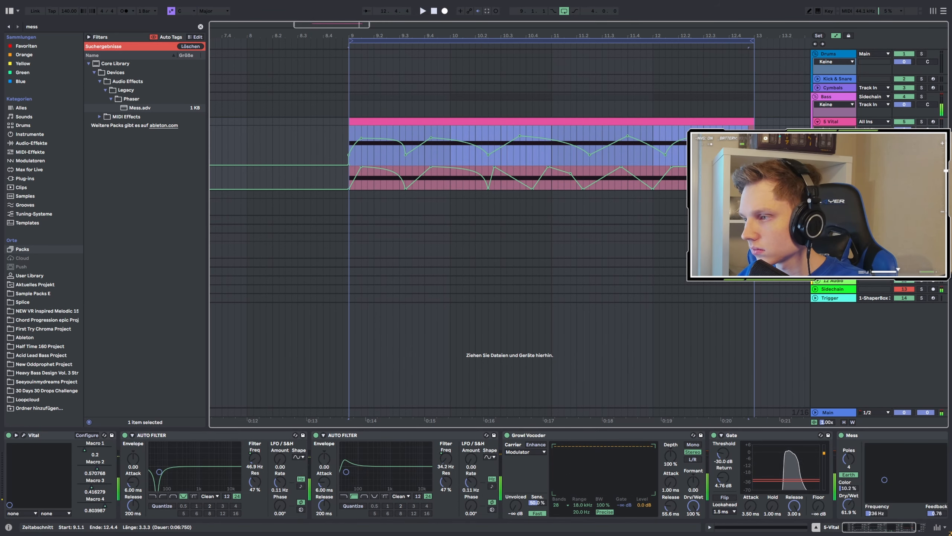
# Paste the copied curve into the Mess phaser's frequency automation at 9.1.1, reduce its range and audition the result.
pyautogui.hscroll(4, 855, 521)
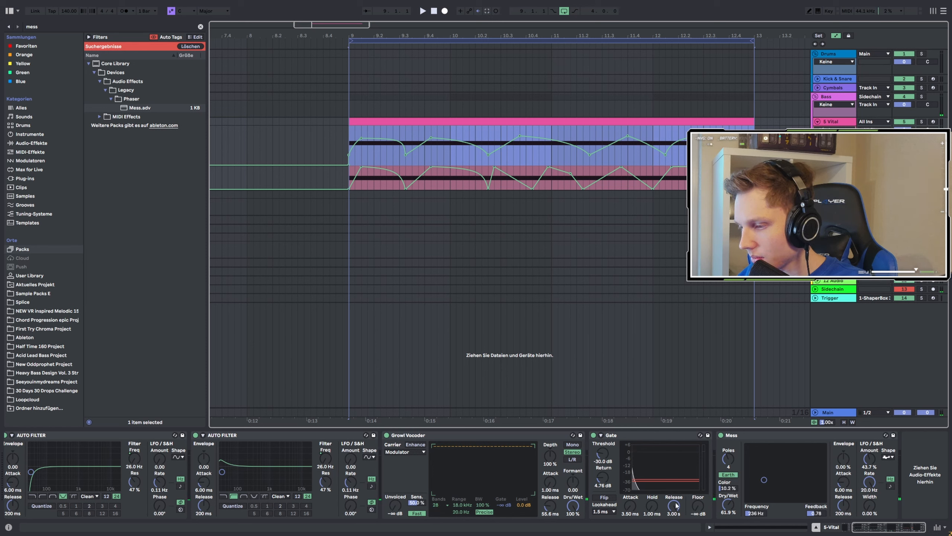
pyautogui.click(756, 512)
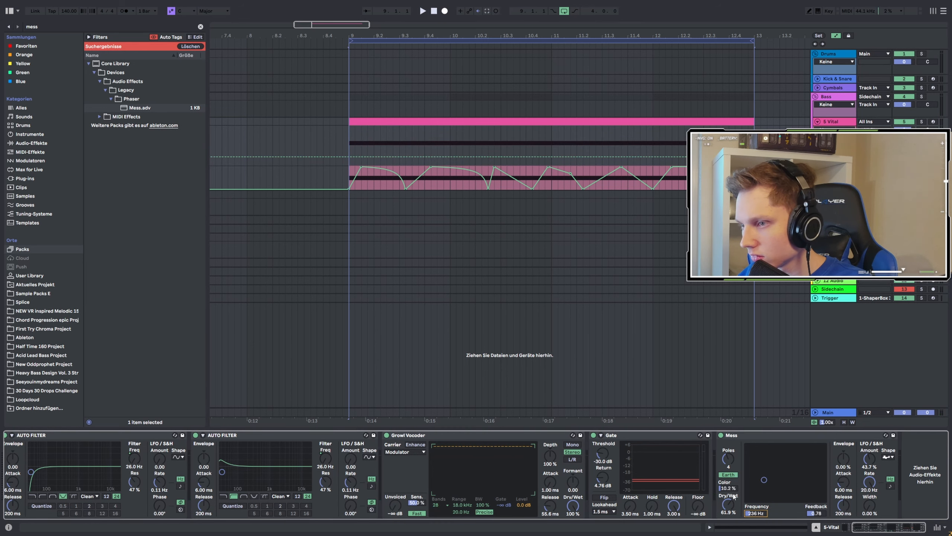
pyautogui.click(343, 138)
pyautogui.click(349, 146)
pyautogui.hotkey('ctrl', 'v')
pyautogui.press('space')
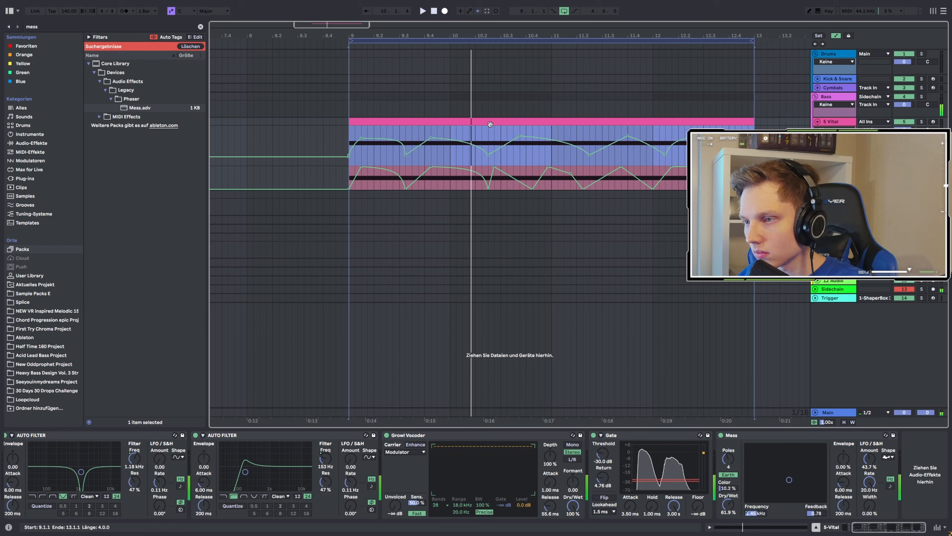
pyautogui.press('space')
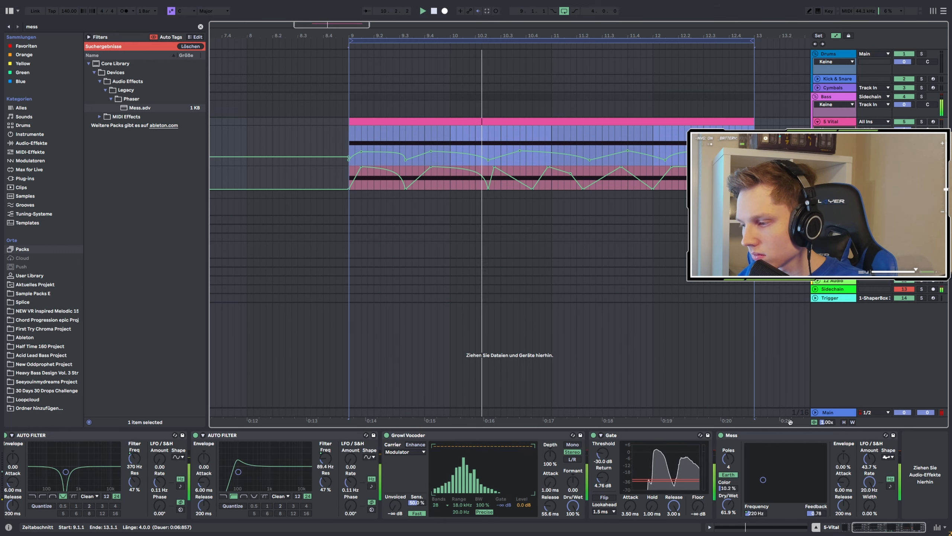
# Paste the copied curve into the Mess phaser's feedback automation, flatten it, and set the phaser's color to 75.8%.
pyautogui.click(814, 513)
pyautogui.hotkey('ctrl', 'v')
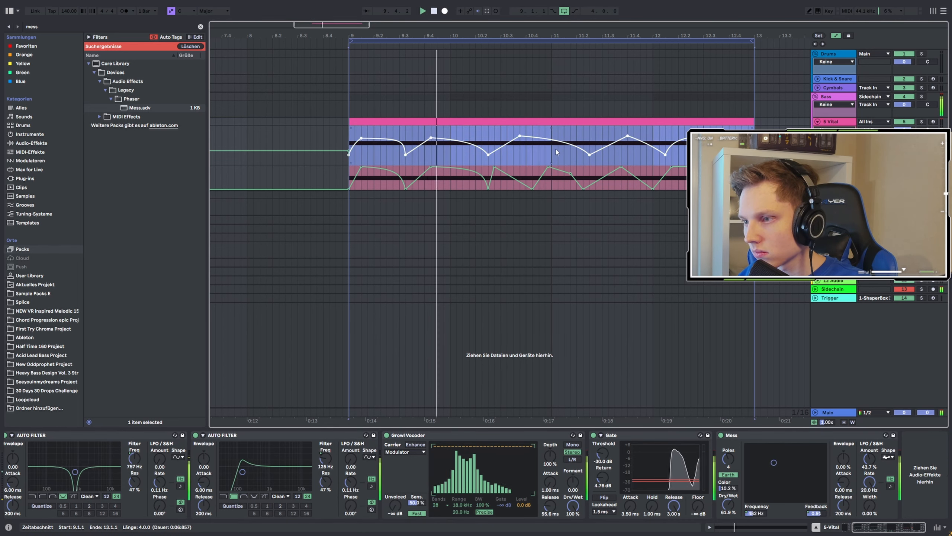
pyautogui.moveTo(551, 128); pyautogui.dragTo(552, 151)
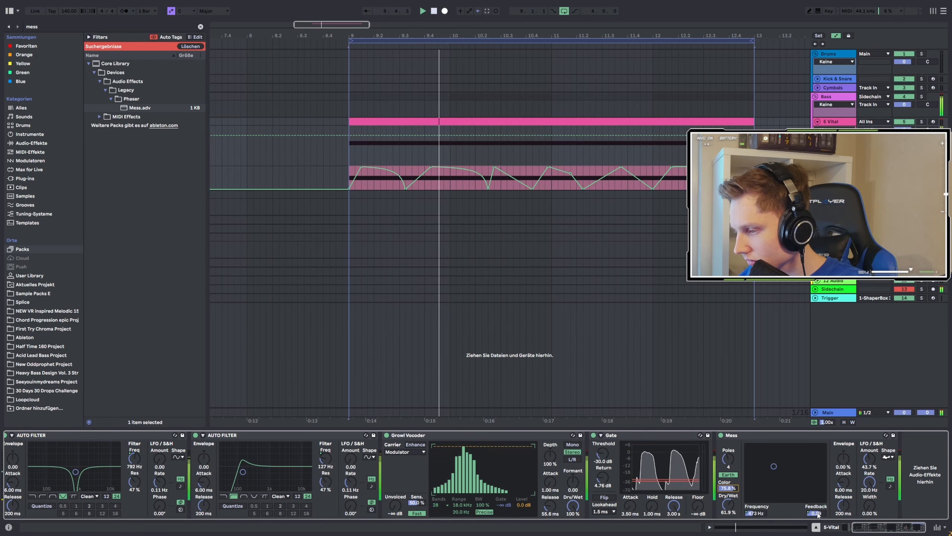
# Reopen the Mess phaser's feedback automation, select the curve from 9.1.1 to 13.1.1, readjust it vertically and audition the result.
pyautogui.press('space')
pyautogui.rightClick(817, 515)
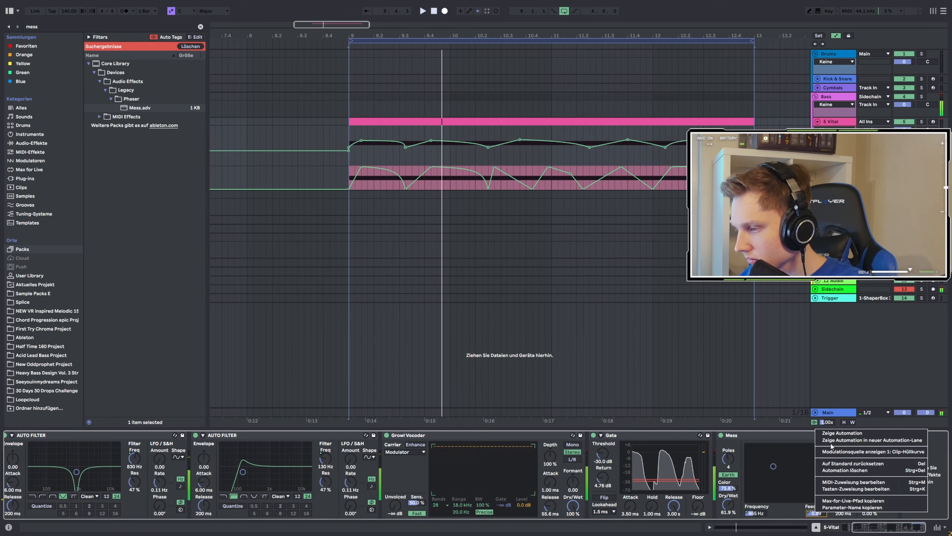
pyautogui.click(838, 439)
pyautogui.press('space')
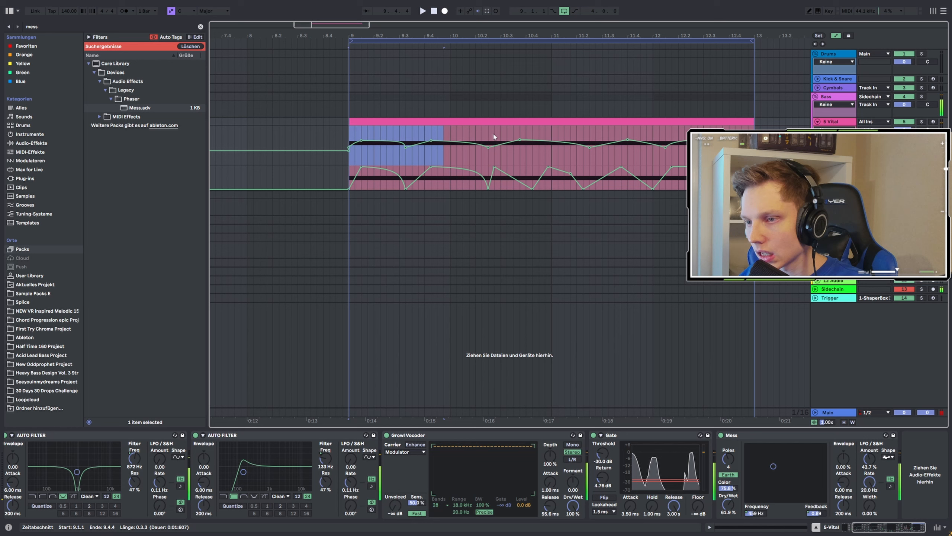
pyautogui.moveTo(493, 134); pyautogui.dragTo(754, 139)
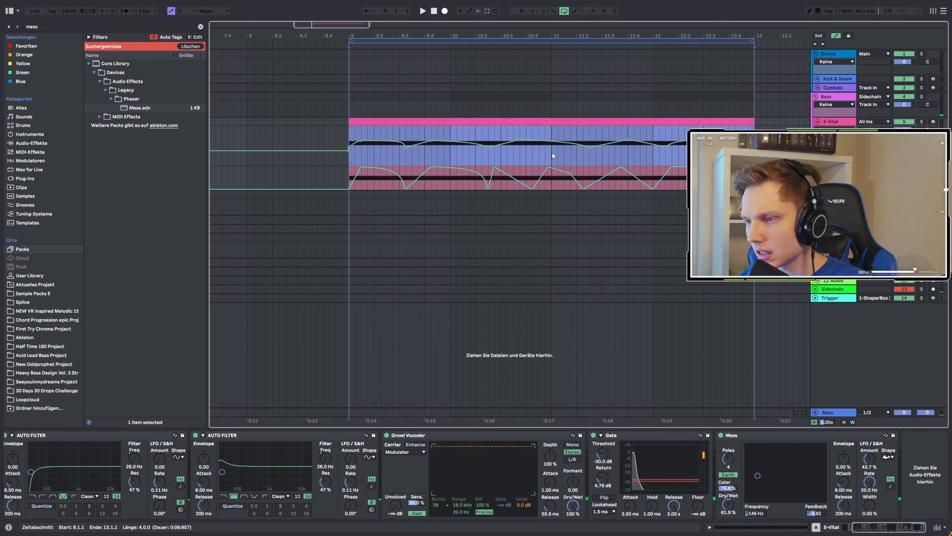
pyautogui.moveTo(552, 161); pyautogui.dragTo(555, 146)
pyautogui.press('space')
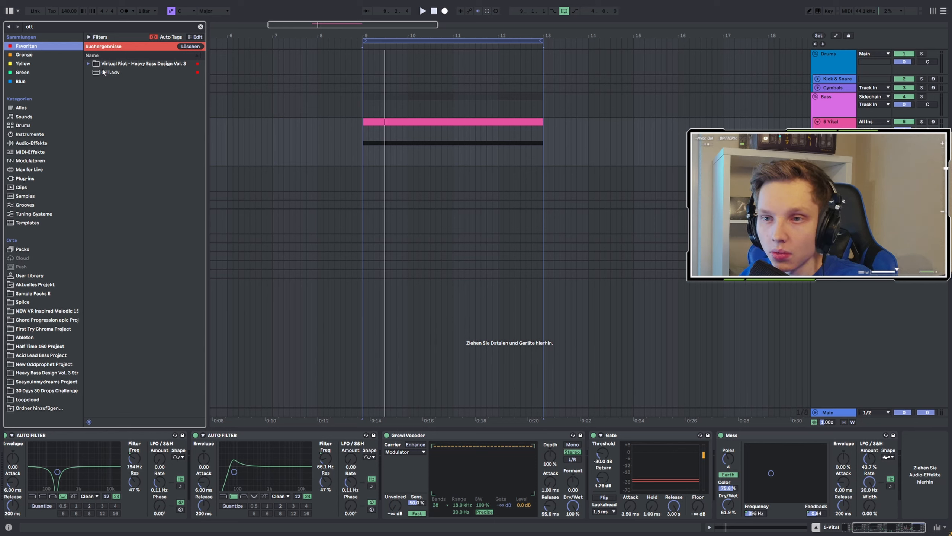
# Add the OTT preset after the Mess phaser and audition the bass with it.
pyautogui.doubleClick(111, 72)
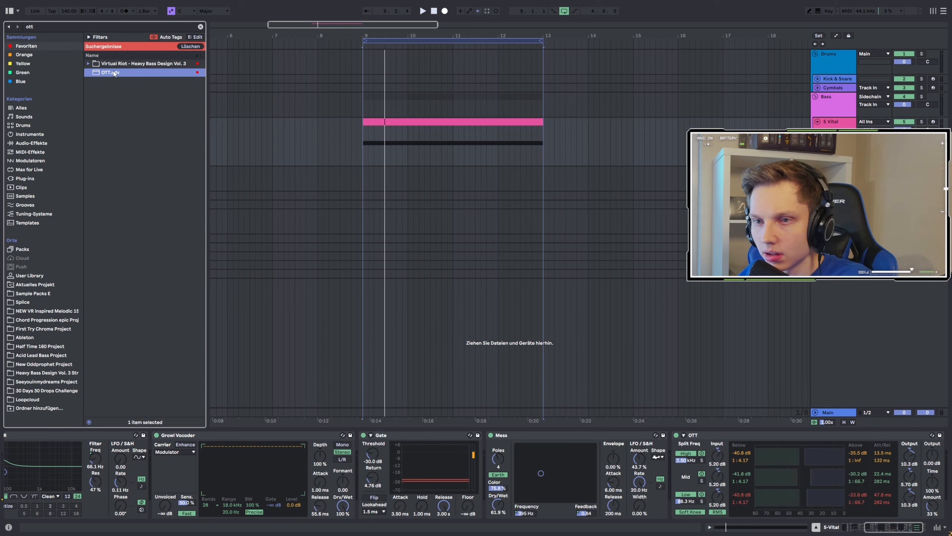
pyautogui.press('space')
pyautogui.moveTo(894, 527); pyautogui.dragTo(918, 527)
pyautogui.press('space')
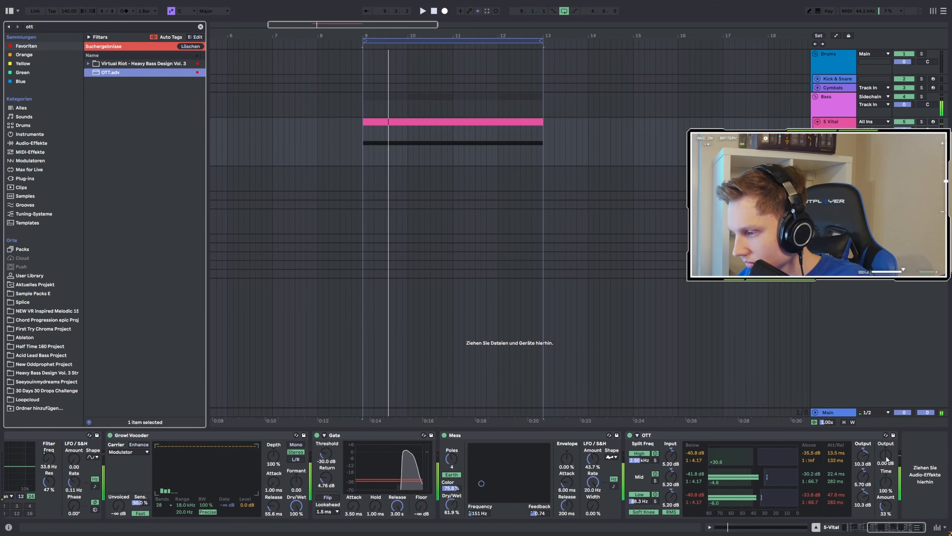
pyautogui.press('space')
# Raise the OTT's overall output to 12.0 dB and its amount to 100%.
pyautogui.moveTo(886, 456); pyautogui.dragTo(886, 426)
pyautogui.press('space')
pyautogui.press('space')
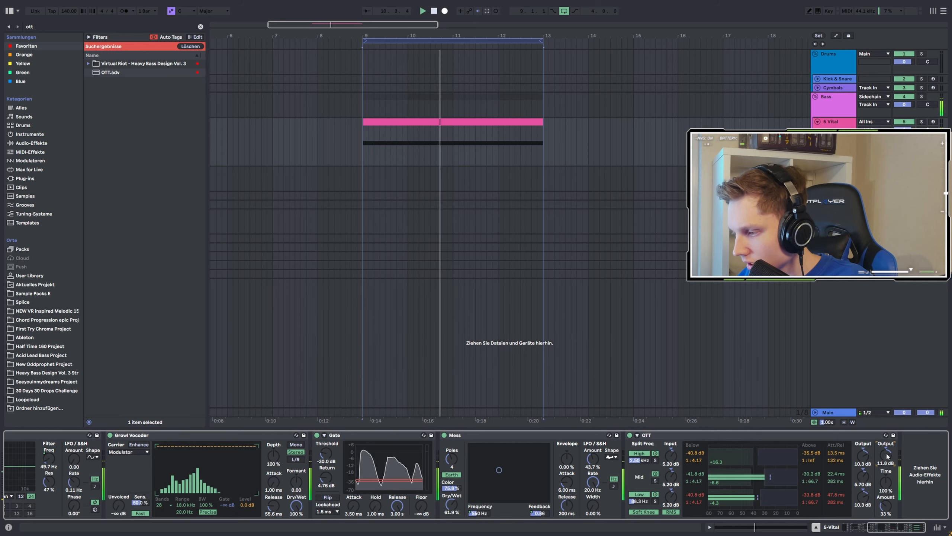
pyautogui.moveTo(887, 457); pyautogui.dragTo(888, 455)
pyautogui.press('space')
pyautogui.press('space')
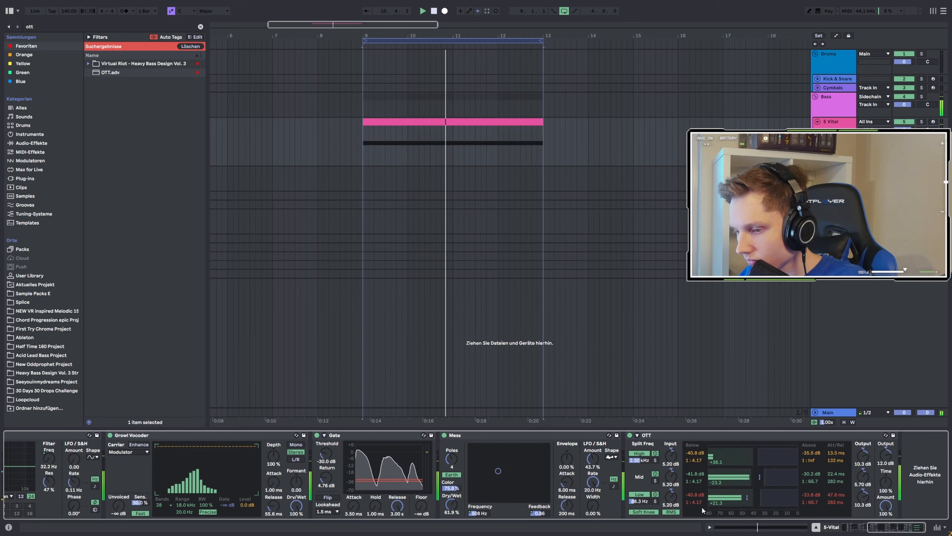
# Lower the Mess phaser's frequency automation curve between 9.1.1 and 13.1.1 during playback, and hide the automation.
pyautogui.rightClick(476, 512)
pyautogui.click(490, 434)
pyautogui.press('space')
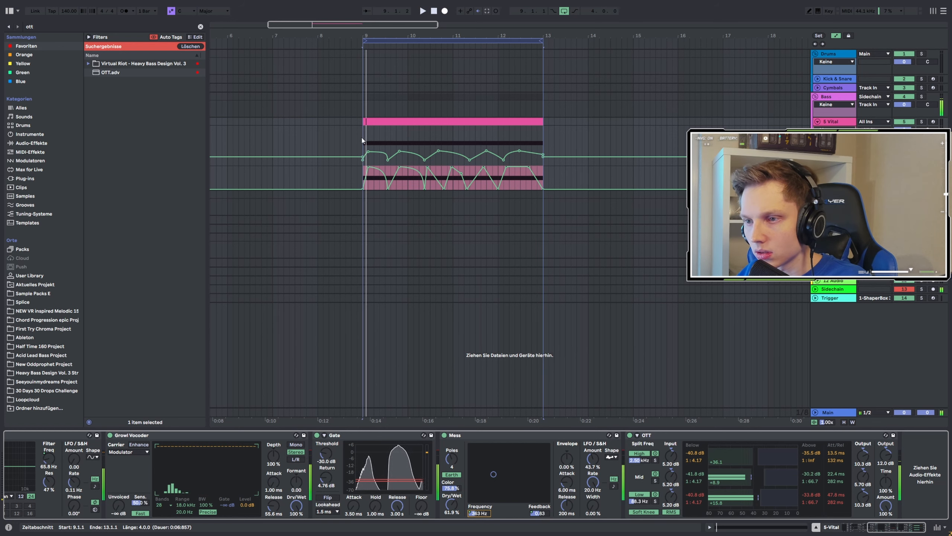
pyautogui.moveTo(362, 141); pyautogui.dragTo(520, 136)
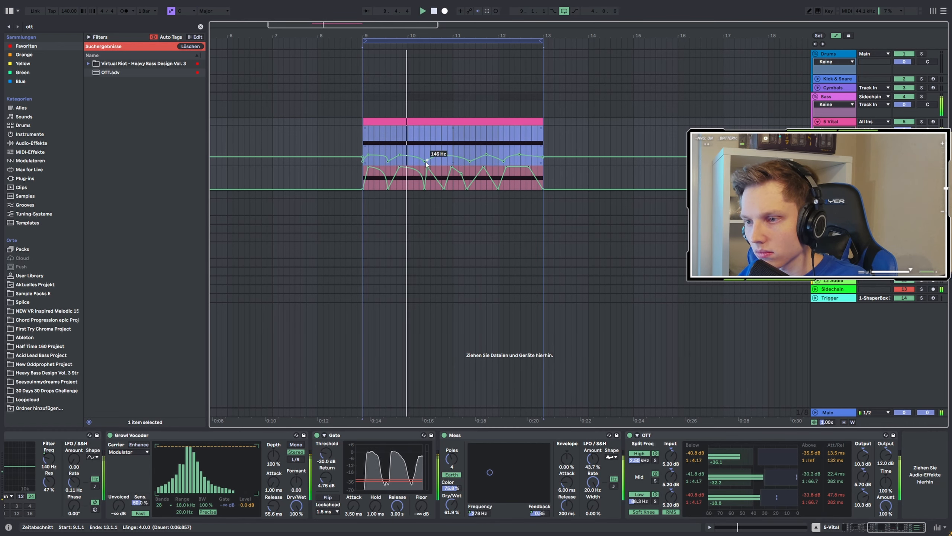
pyautogui.moveTo(453, 164); pyautogui.dragTo(454, 167)
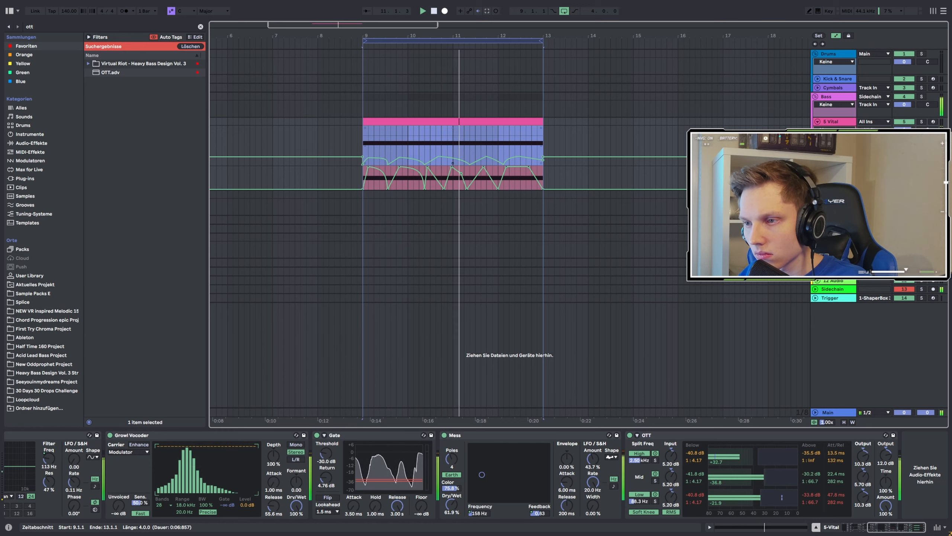
pyautogui.press('a')
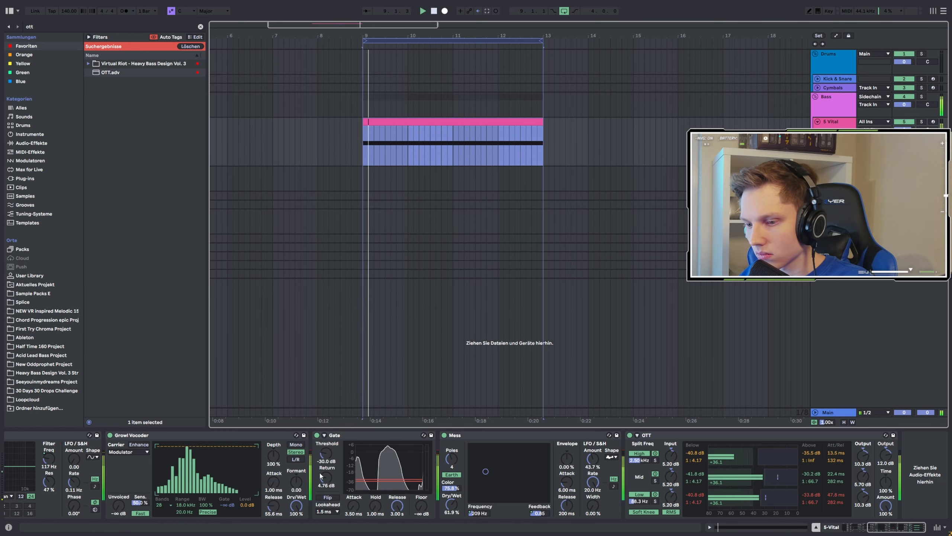
# Set the Gate's threshold to -30.9 dB while auditioning the bass.
pyautogui.press('space')
pyautogui.moveTo(326, 453); pyautogui.dragTo(326, 423)
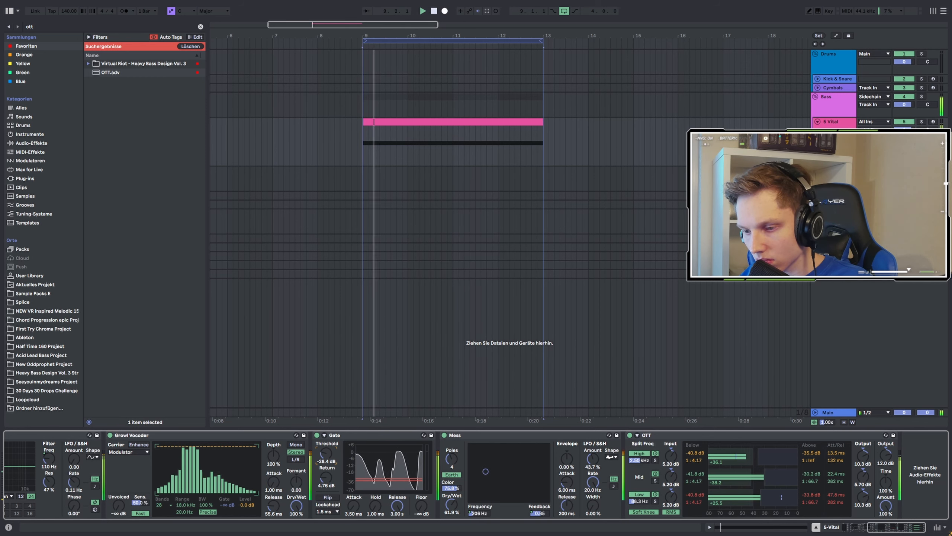
pyautogui.moveTo(327, 454); pyautogui.dragTo(328, 456)
pyautogui.press('space')
# Compare the bass with the second Auto Filter off and on, and lower that filter's resonance to 24%.
pyautogui.moveTo(891, 527); pyautogui.dragTo(862, 528)
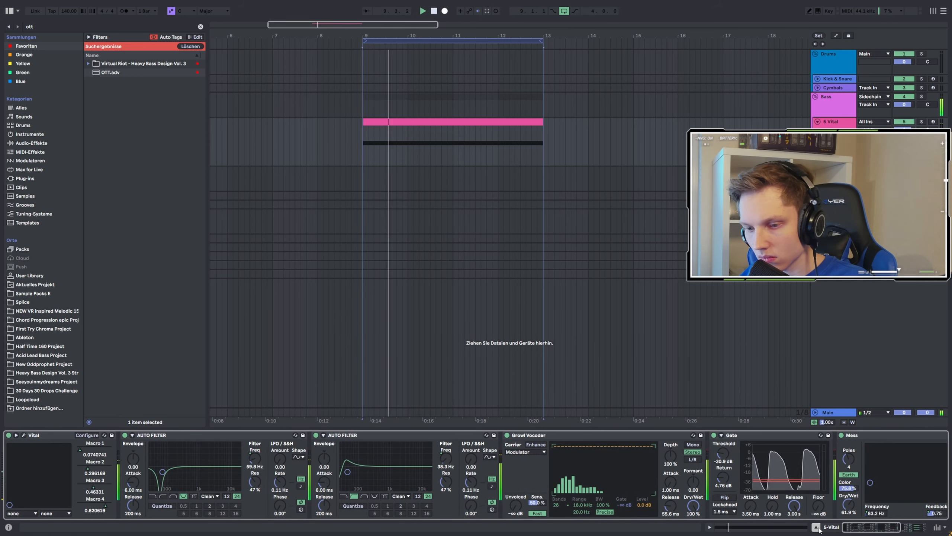
pyautogui.click(316, 435)
pyautogui.click(316, 435)
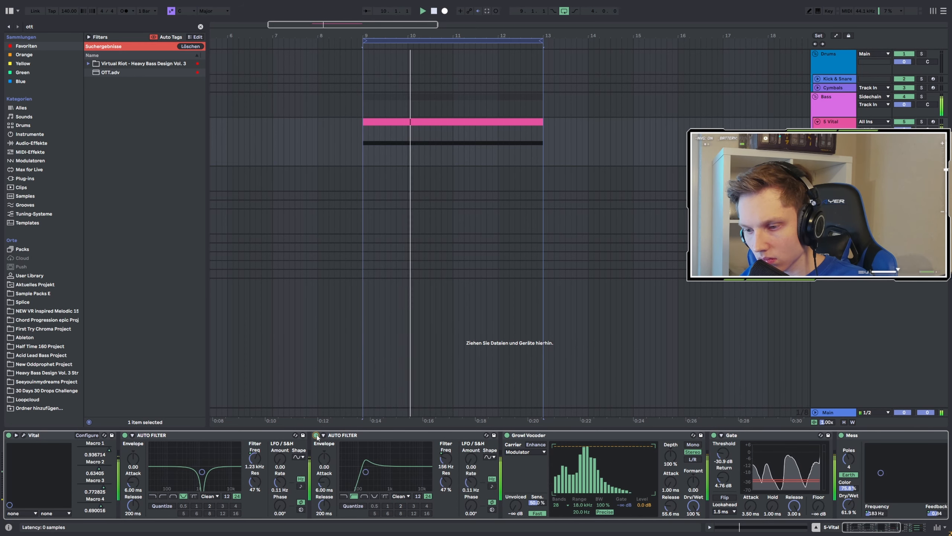
pyautogui.rightClick(443, 456)
pyautogui.click(475, 374)
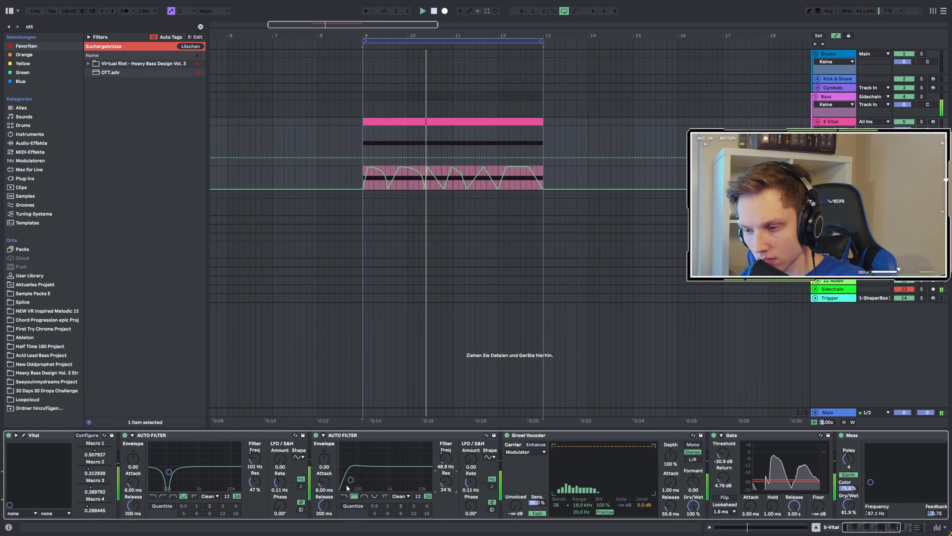
# Place a copy of the Gate after the OTT and play the bass through it.
pyautogui.click(883, 531)
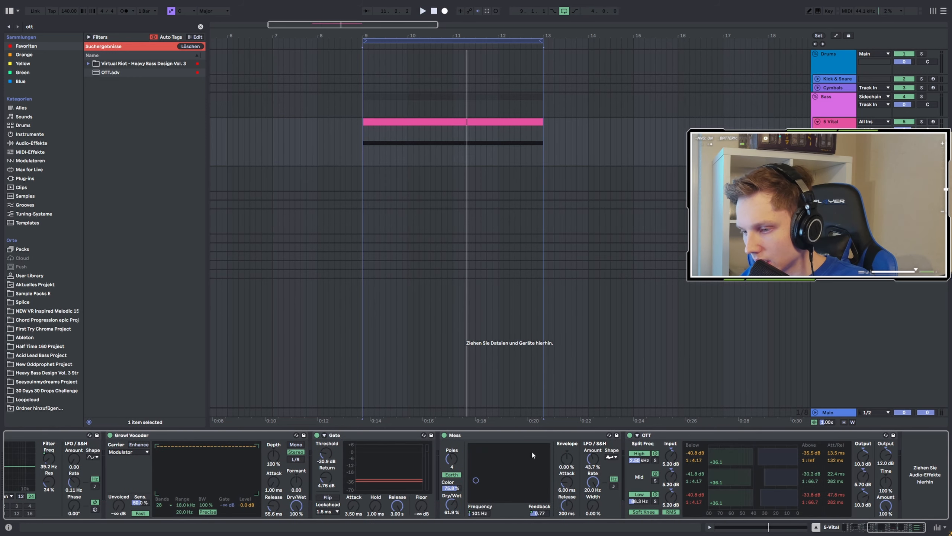
pyautogui.press('space')
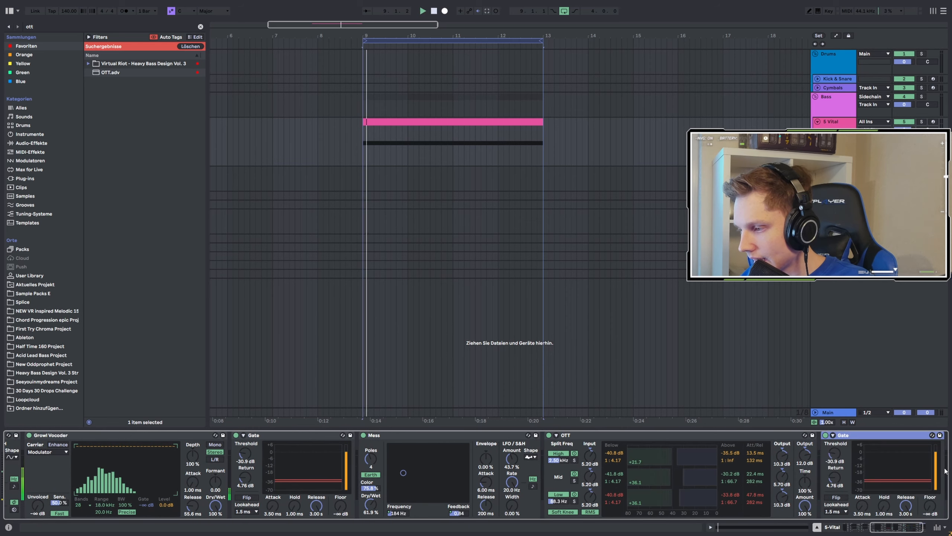
pyautogui.click(894, 530)
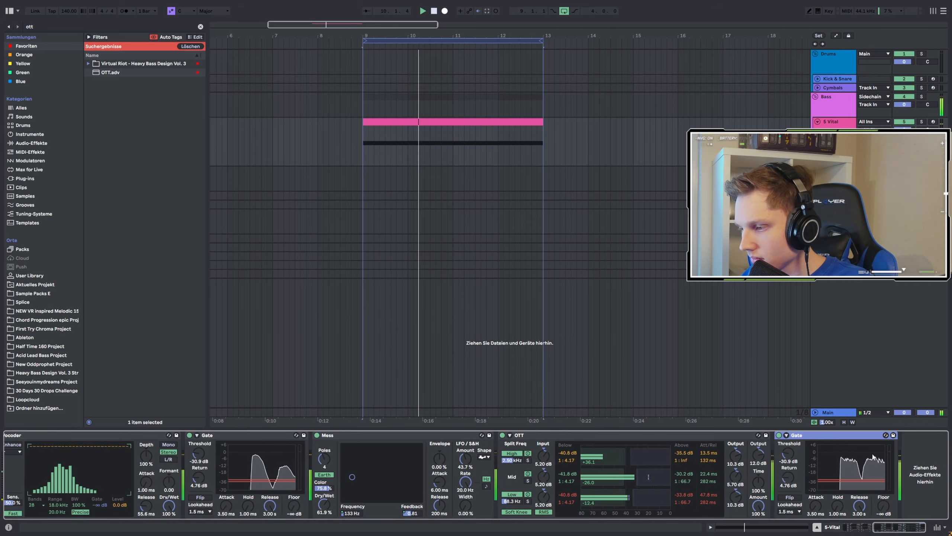
# Place a copy of the OTT after the second Gate and audition the chain.
pyautogui.click(698, 449)
pyautogui.click(905, 470)
pyautogui.hotkey('ctrl', 'v')
pyautogui.press('space')
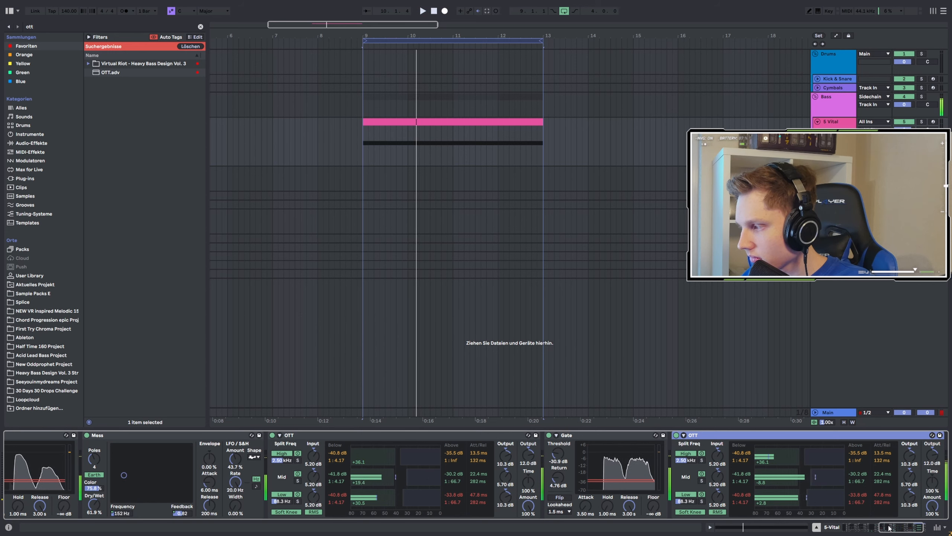
# Place a copy of the second Auto Filter at the end of the chain and audition the result.
pyautogui.moveTo(886, 527); pyautogui.dragTo(782, 526)
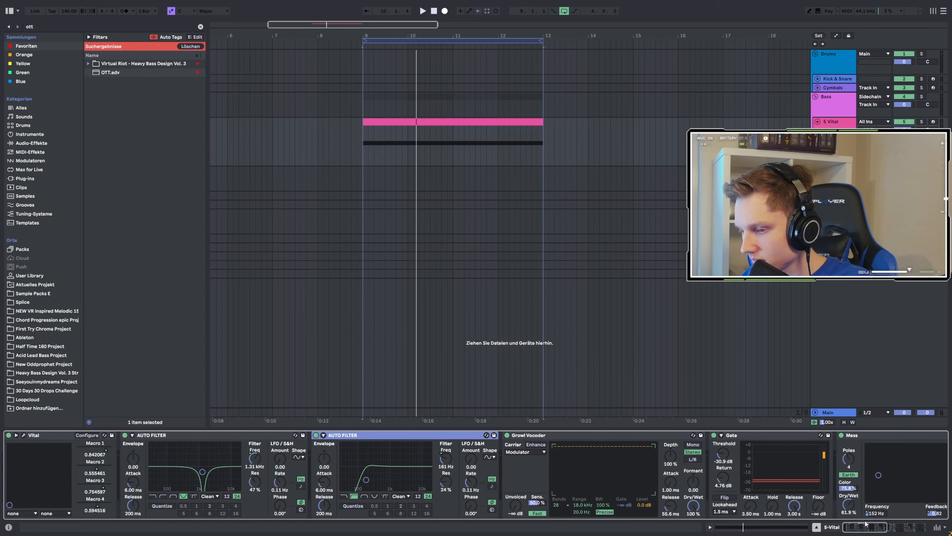
pyautogui.press('space')
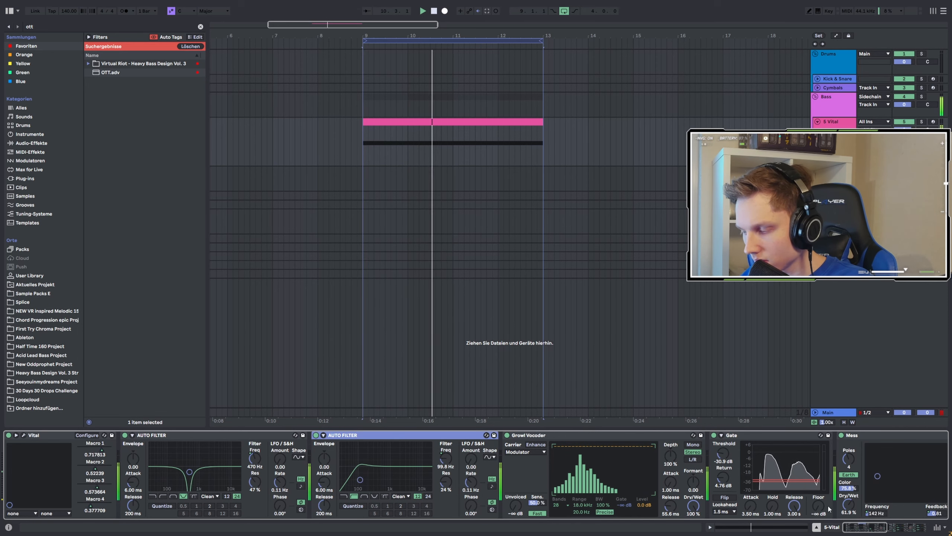
pyautogui.hscroll(10, 923, 477)
pyautogui.hscroll(5, 924, 477)
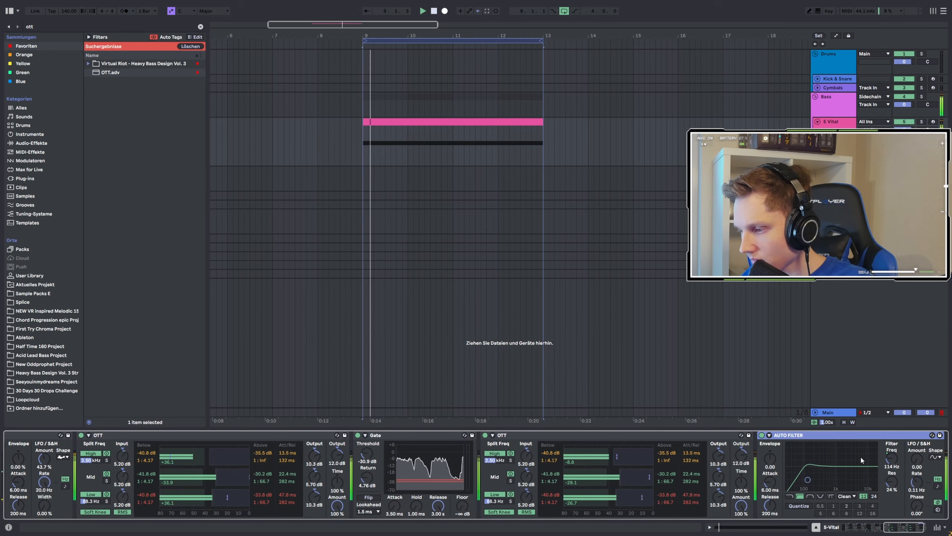
# Place a further copy of the OTT after the last Auto Filter.
pyautogui.click(532, 435)
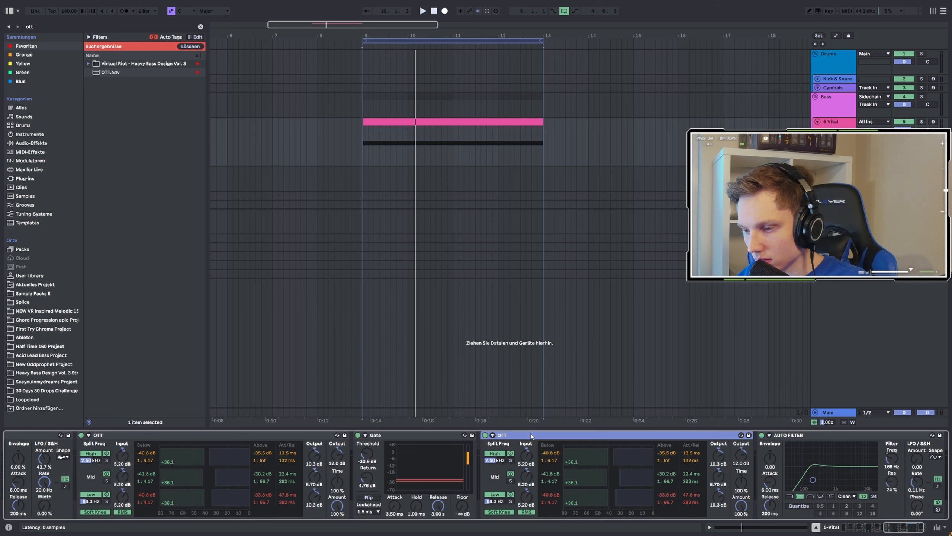
pyautogui.hscroll(2, 937, 507)
pyautogui.click(934, 504)
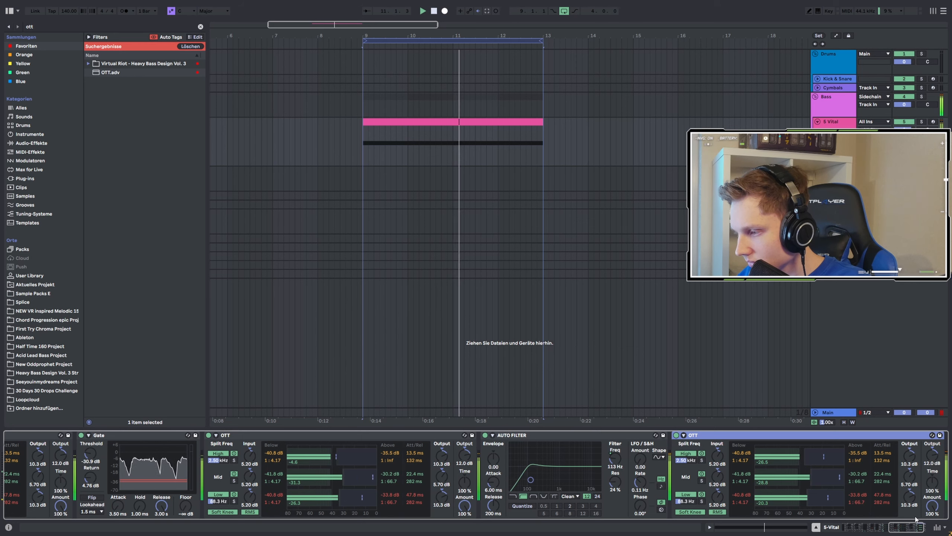
# Search the browser for an EQ, add EQ Eight after the last OTT, and play the bass through it.
pyautogui.press('space')
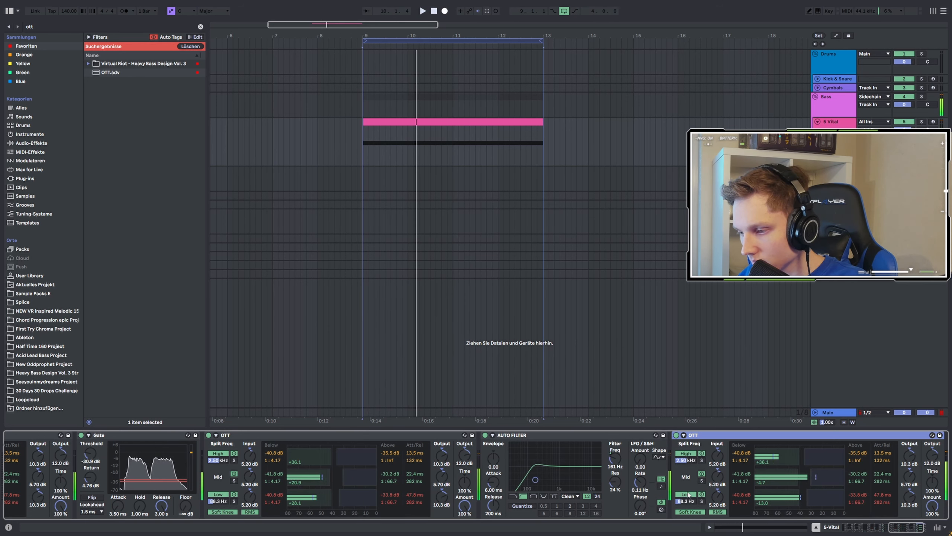
pyautogui.hotkey('ctrl', 'f')
pyautogui.write('eq')
pyautogui.doubleClick(130, 63)
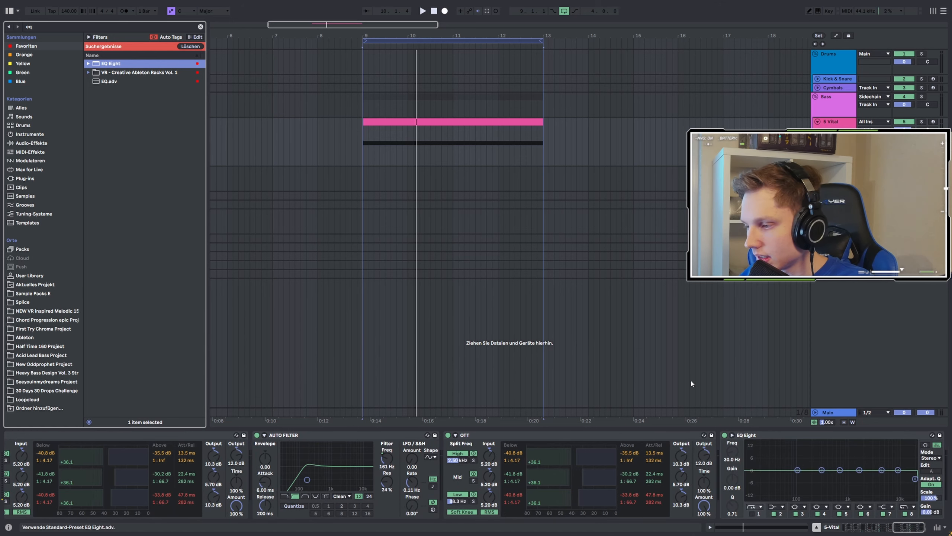
pyautogui.press('space')
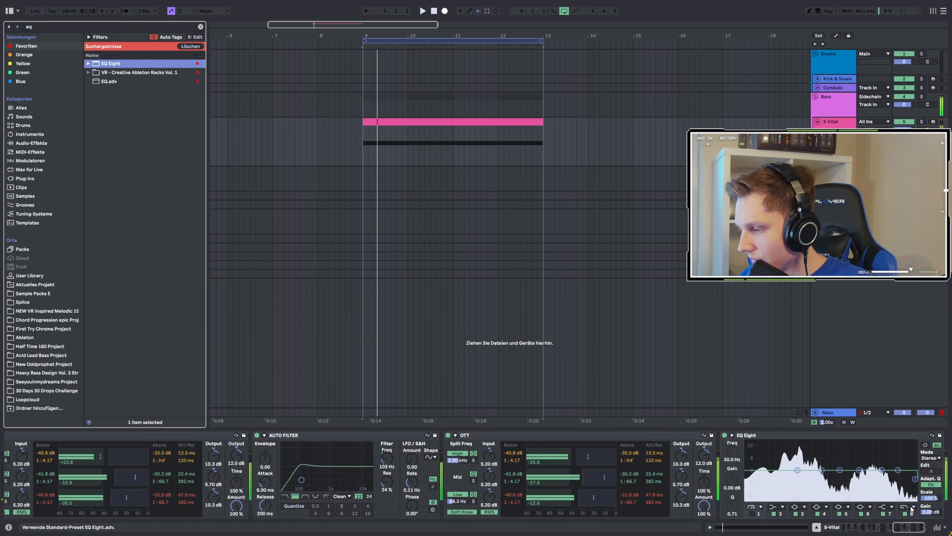
# Enable the EQ Eight's low-cut band and shape its mid bands, including a boost of about 6 dB near 330 Hz.
pyautogui.click(752, 514)
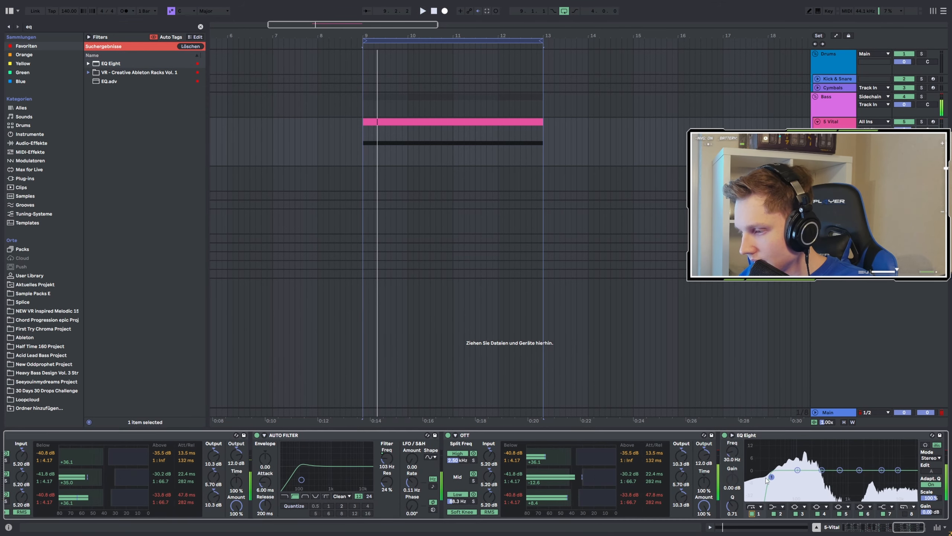
pyautogui.moveTo(770, 471); pyautogui.dragTo(803, 470)
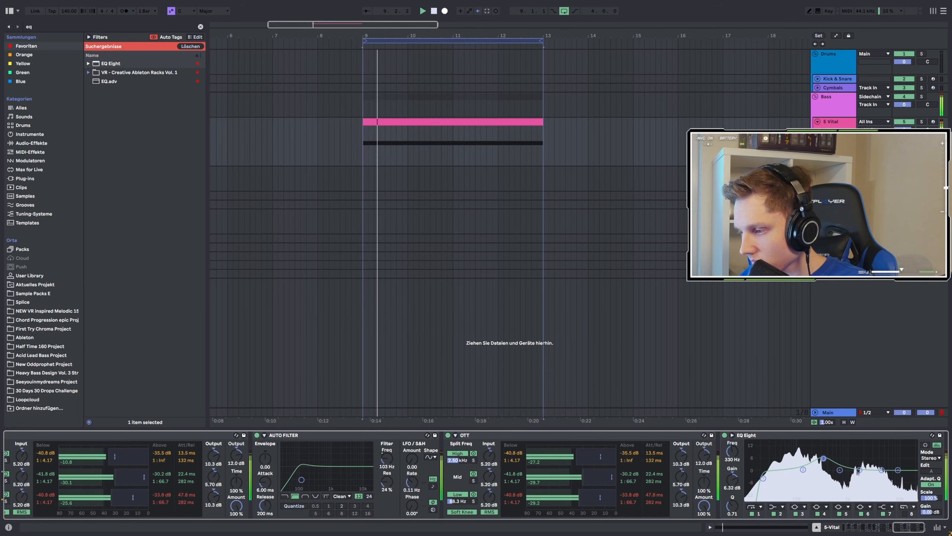
pyautogui.moveTo(822, 470); pyautogui.dragTo(828, 459)
pyautogui.moveTo(898, 470); pyautogui.dragTo(841, 475)
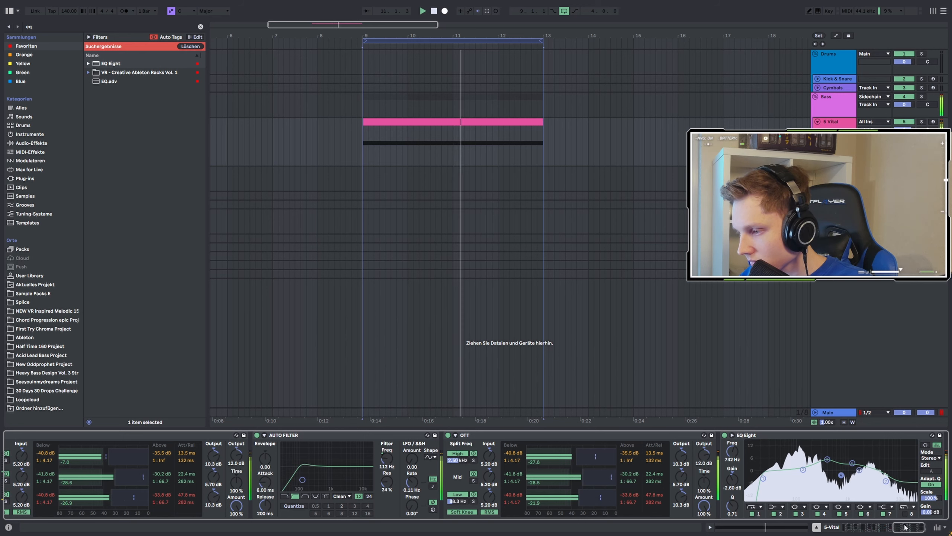
pyautogui.moveTo(803, 471); pyautogui.dragTo(840, 464)
# Refine the EQ Eight bands during playback, cutting about 9.8 dB at 278 Hz and boosting 3.35 dB at 681 Hz.
pyautogui.press('space')
pyautogui.press('space')
pyautogui.press('space')
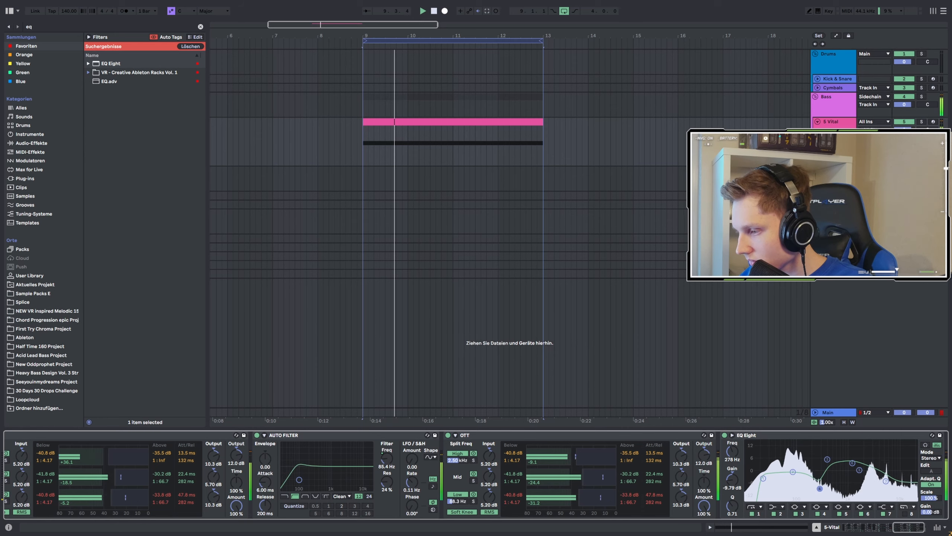
pyautogui.press('space')
pyautogui.press('space')
pyautogui.press('space')
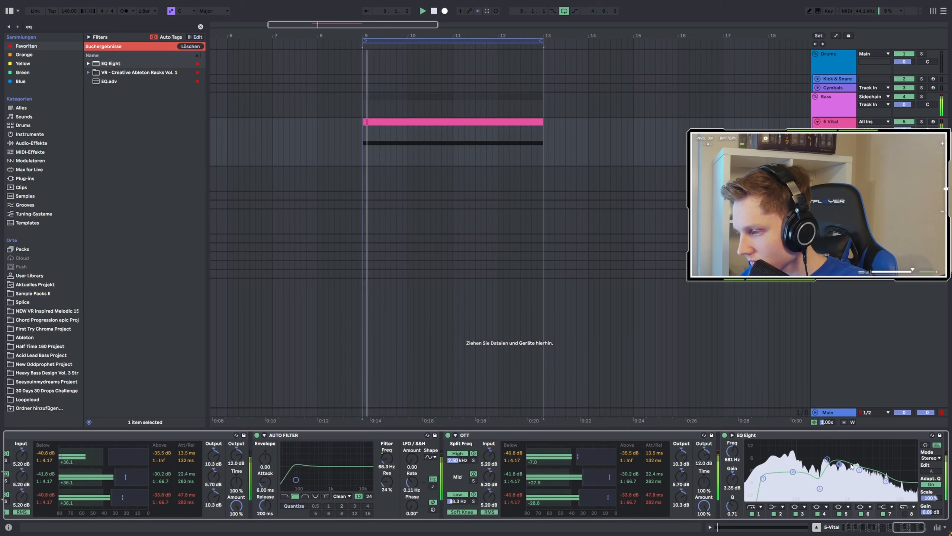
pyautogui.press('space')
pyautogui.press('space')
# Insert another EQ Eight between Mess and the first OTT and audition the chain.
pyautogui.moveTo(900, 527); pyautogui.dragTo(805, 524)
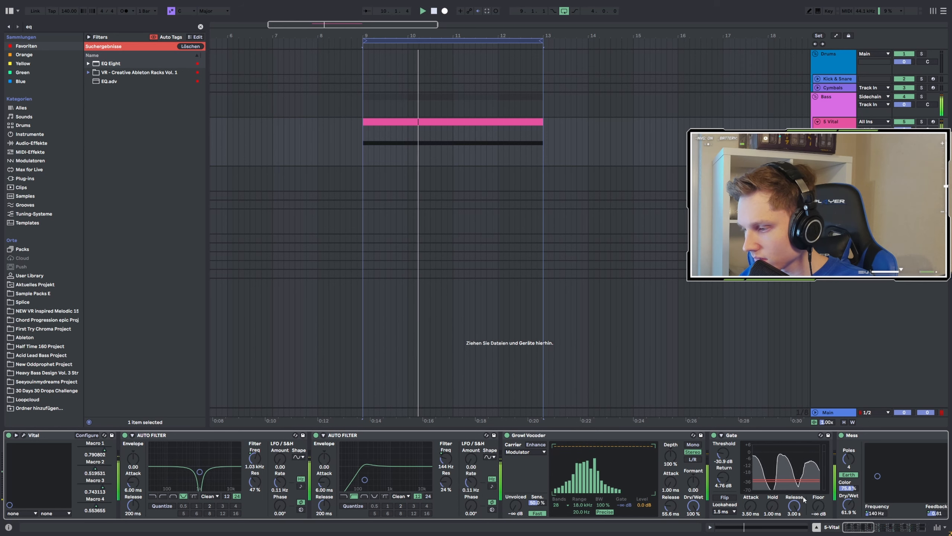
pyautogui.press('space')
pyautogui.press('space')
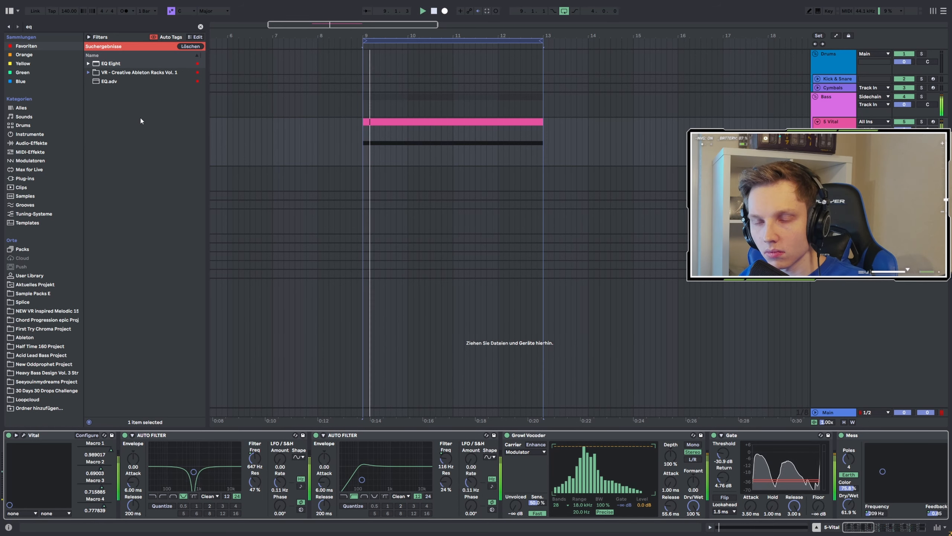
pyautogui.click(106, 64)
pyautogui.moveTo(659, 418)
pyautogui.mouseDown()
pyautogui.moveTo(804, 487)
pyautogui.moveTo(892, 490)
pyautogui.mouseUp()
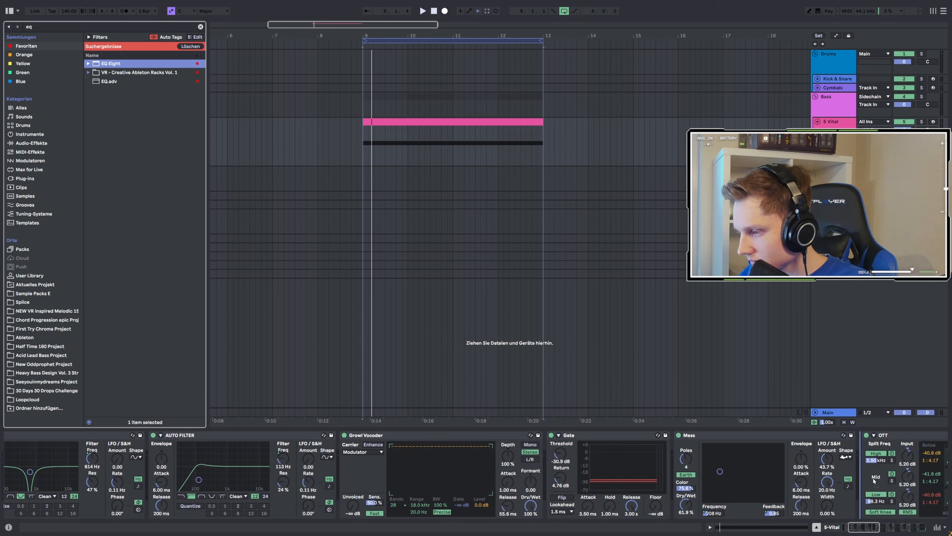
pyautogui.press('space')
pyautogui.click(905, 514)
pyautogui.press('space')
pyautogui.press('space')
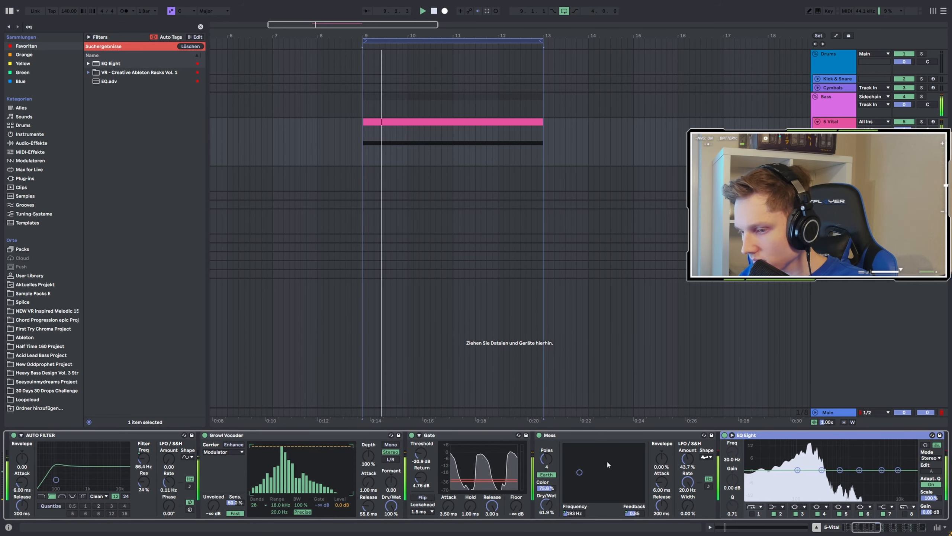
# Raise the cutoff of Vital's distortion filter to about 69.30 semitones and close the plug-in window.
pyautogui.moveTo(865, 527); pyautogui.dragTo(802, 524)
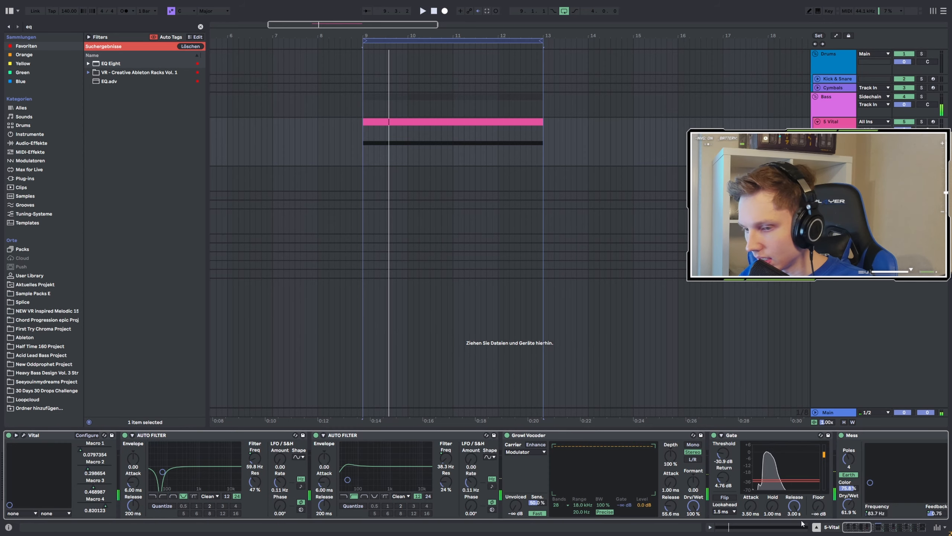
pyautogui.click(24, 435)
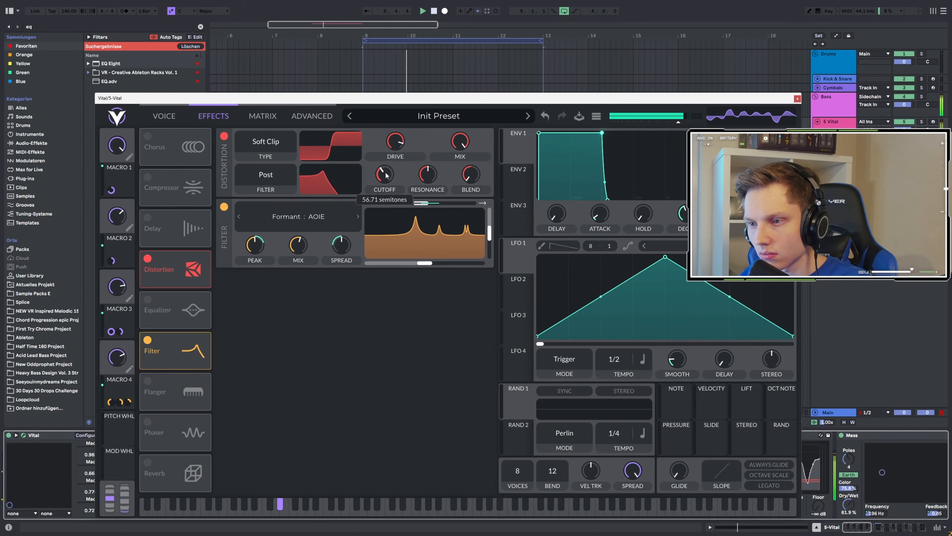
pyautogui.moveTo(387, 174); pyautogui.dragTo(383, 165)
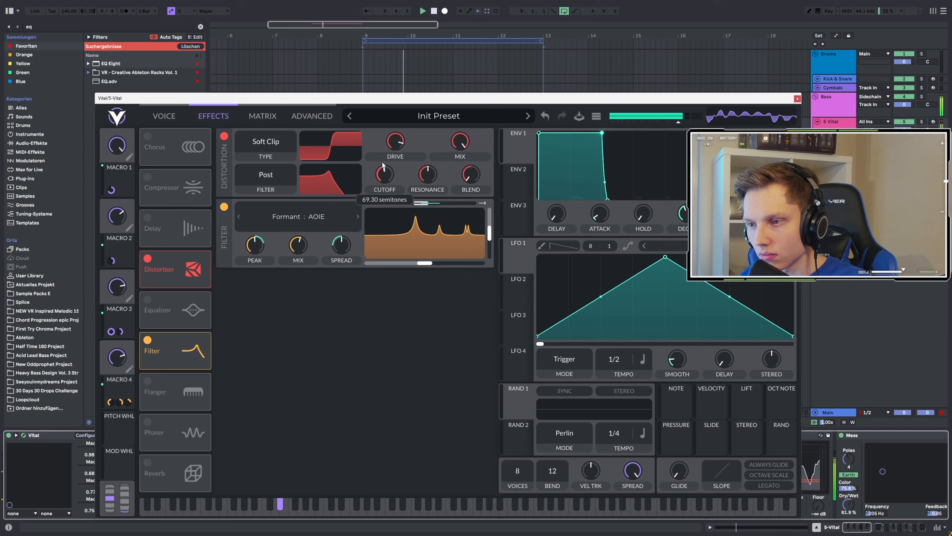
pyautogui.click(796, 99)
# In the EQ Eight after Mess, boost the highs 10.5 dB from 1.47 kHz and set an 18.2 Hz low cut.
pyautogui.hscroll(5, 843, 501)
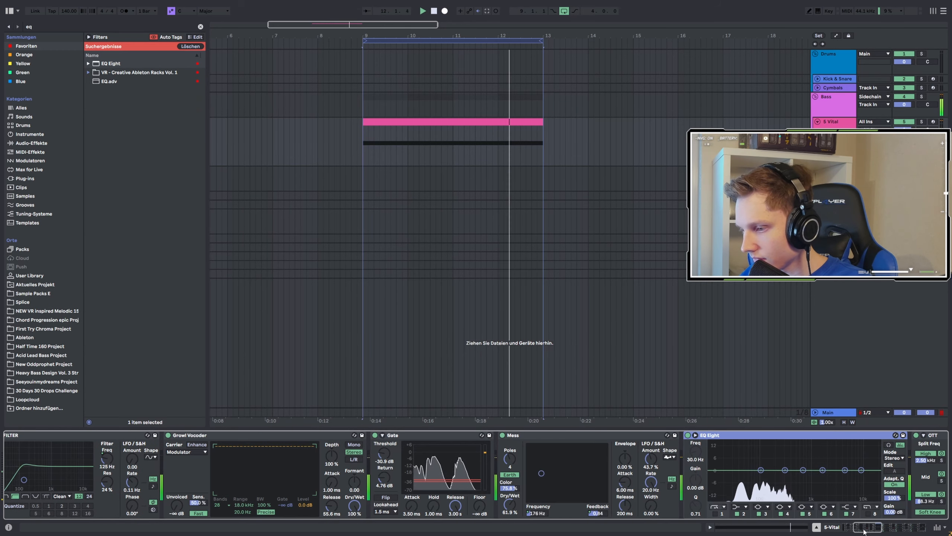
pyautogui.moveTo(846, 476); pyautogui.dragTo(819, 450)
pyautogui.moveTo(870, 531); pyautogui.dragTo(879, 530)
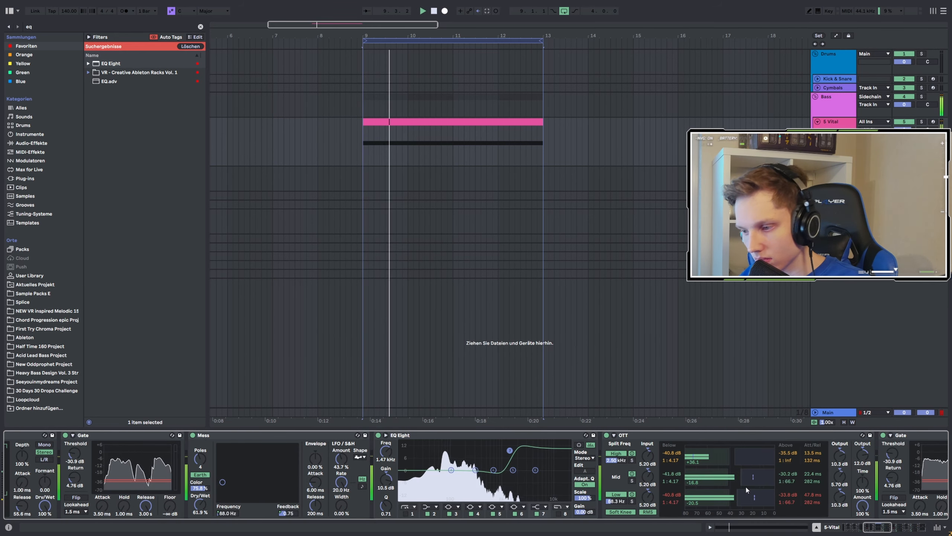
pyautogui.click(404, 514)
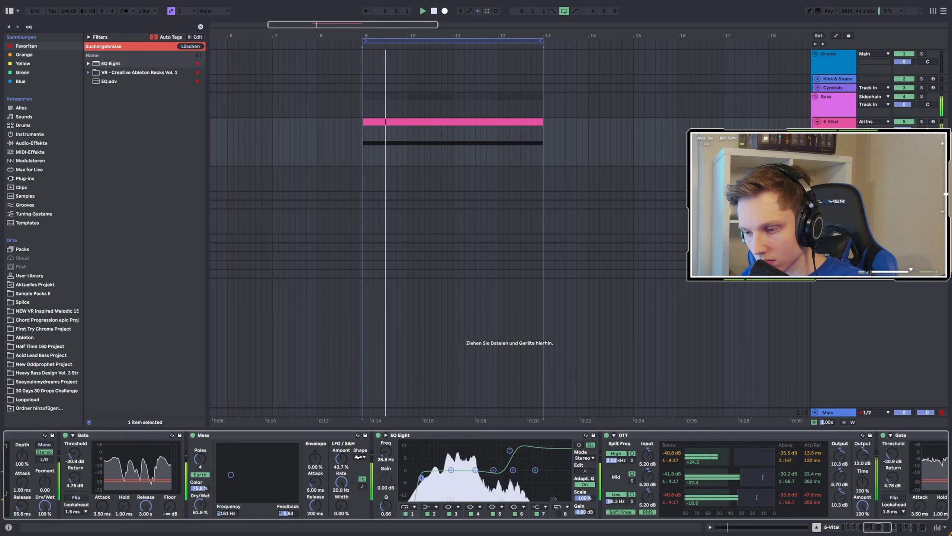
pyautogui.moveTo(421, 478); pyautogui.dragTo(414, 482)
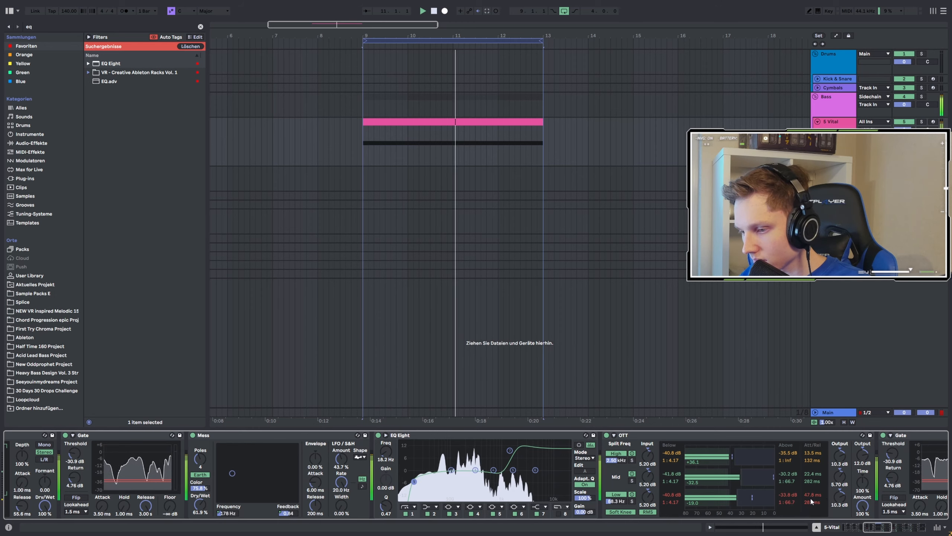
# Compare the playing bass with Mess bypassed and with Mess active.
pyautogui.moveTo(879, 527); pyautogui.dragTo(840, 525)
pyautogui.press('space')
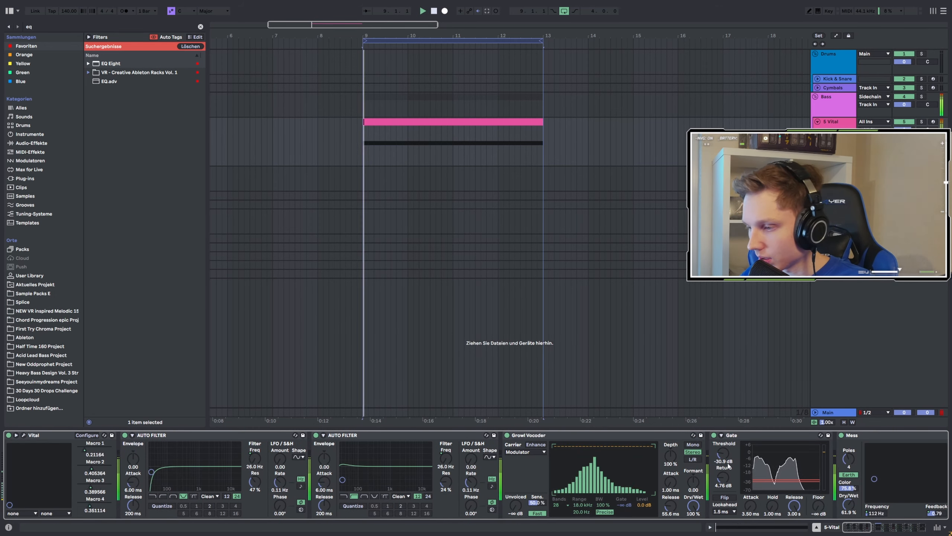
pyautogui.press('space')
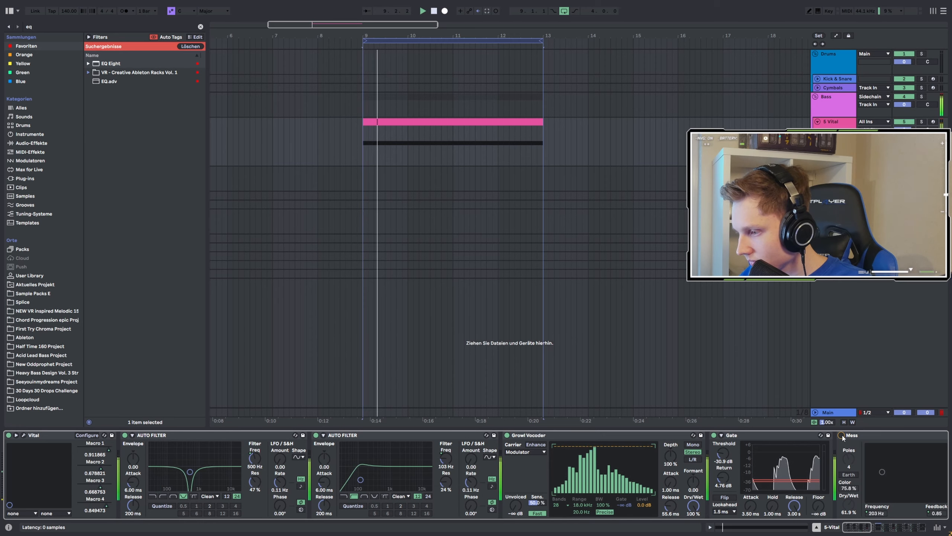
pyautogui.moveTo(855, 530)
pyautogui.mouseDown()
pyautogui.moveTo(901, 529)
pyautogui.moveTo(856, 525)
pyautogui.mouseUp()
pyautogui.press('space')
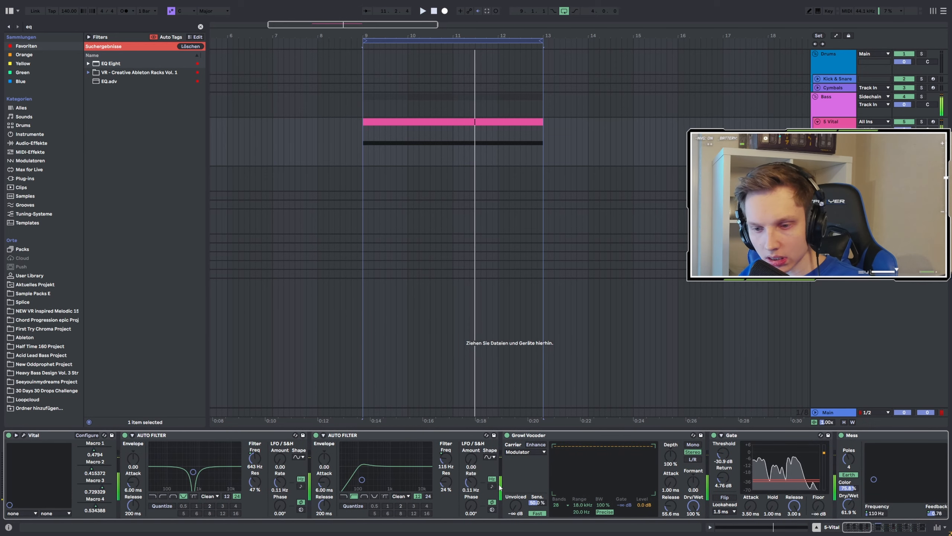
# Reopen Vital's oscillators and tweak oscillator 2's Form Scale amount and oscillator 1's FM amount while listening.
pyautogui.click(23, 435)
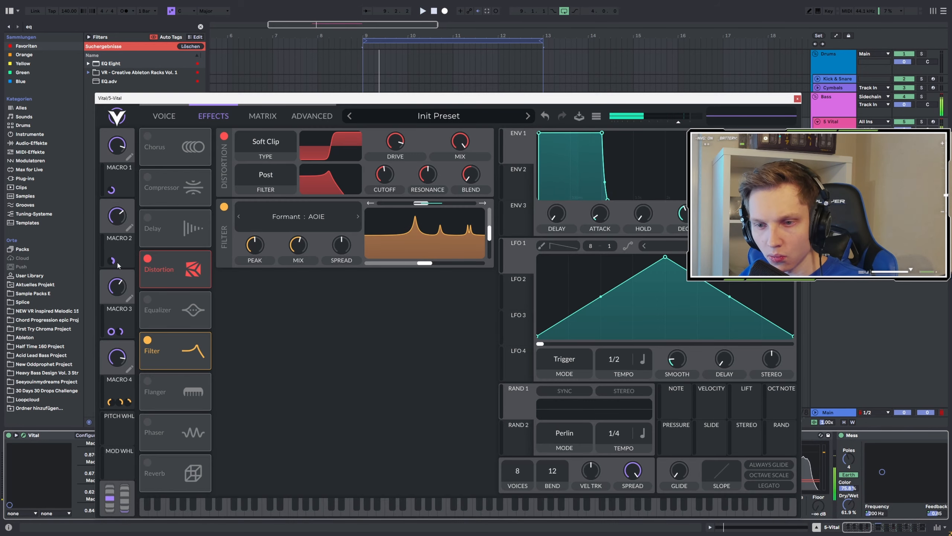
pyautogui.click(165, 116)
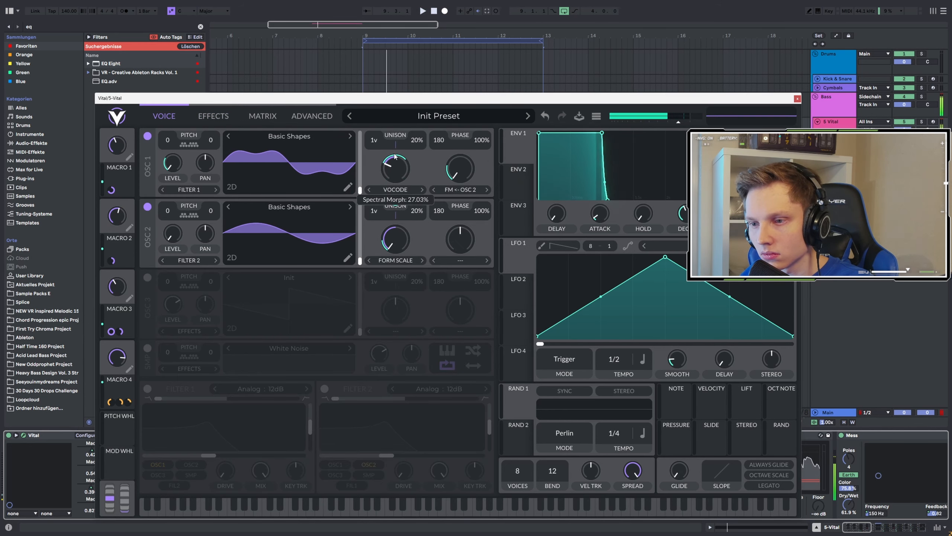
pyautogui.moveTo(395, 240); pyautogui.dragTo(395, 197)
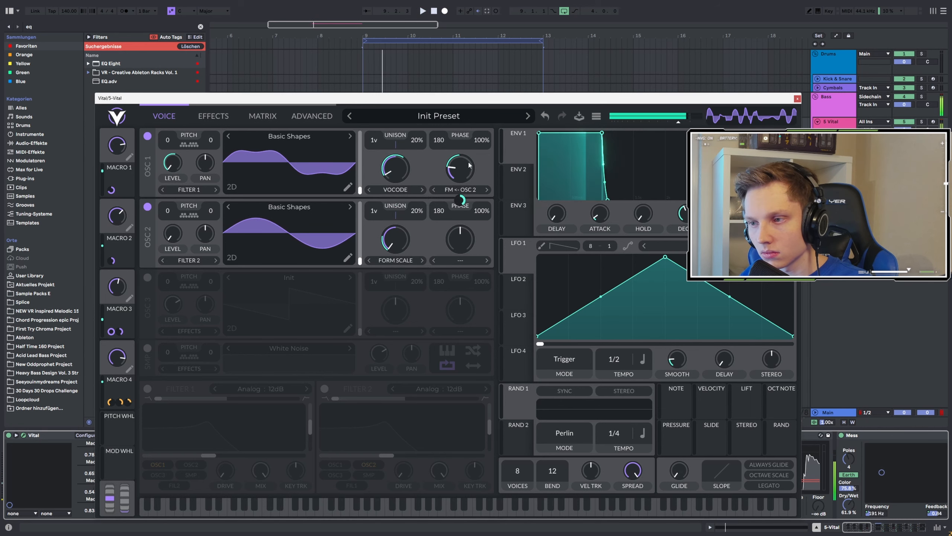
pyautogui.moveTo(469, 165); pyautogui.dragTo(462, 185)
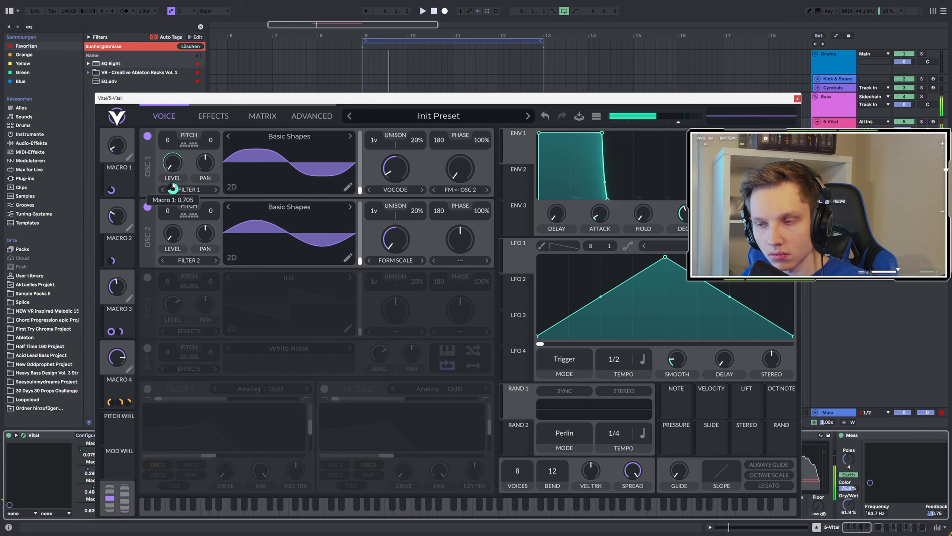
pyautogui.press('space')
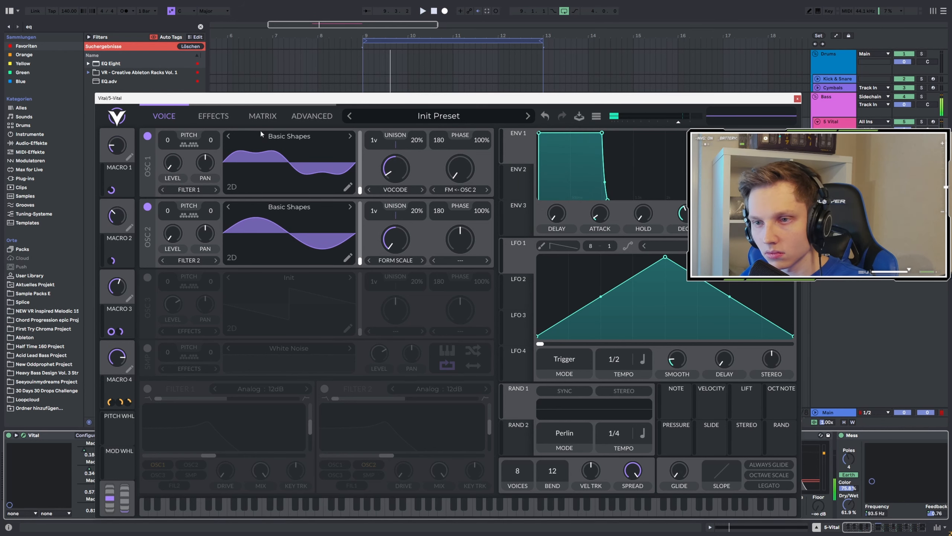
# Try a stronger resonance and a blend of about 1.97 on Vital's distortion post filter.
pyautogui.click(213, 116)
pyautogui.press('space')
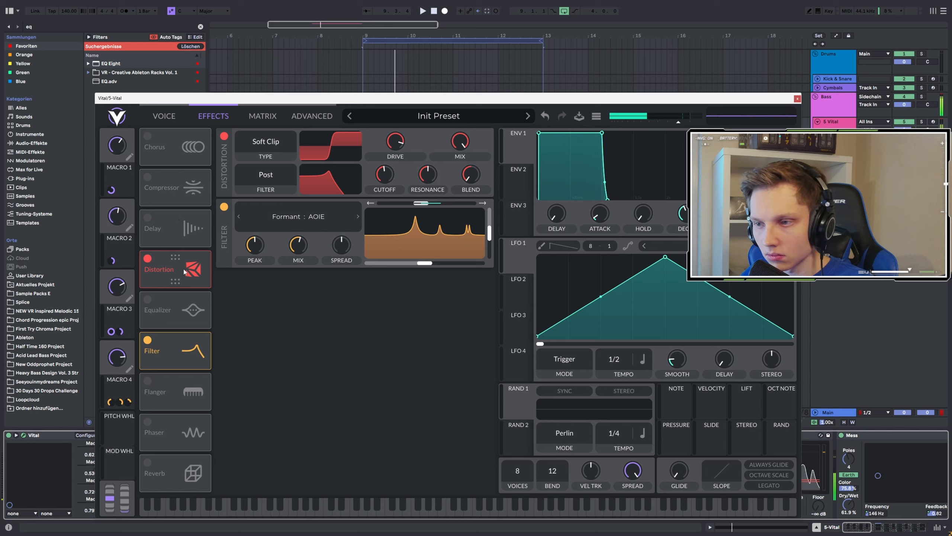
pyautogui.moveTo(431, 177); pyautogui.dragTo(435, 149)
pyautogui.moveTo(471, 174); pyautogui.dragTo(483, 91)
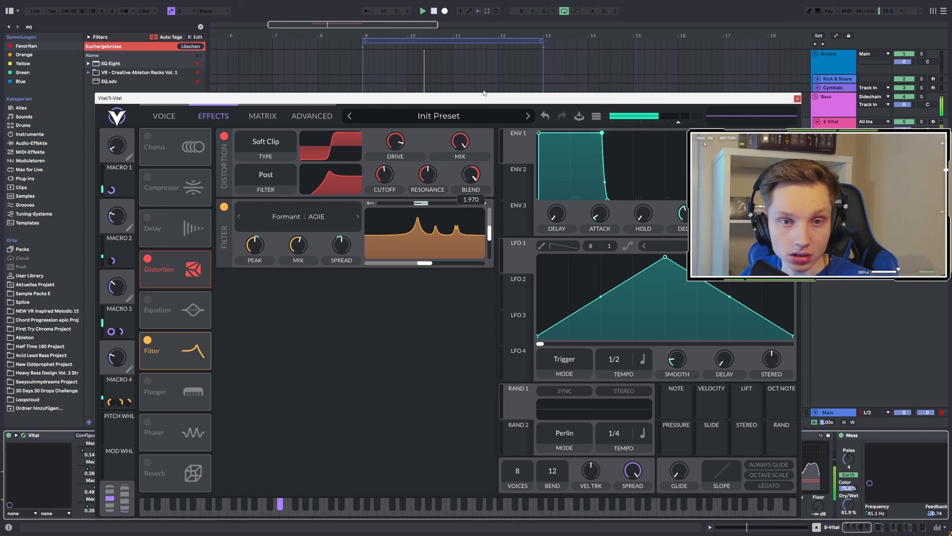
pyautogui.moveTo(483, 112); pyautogui.dragTo(469, 190)
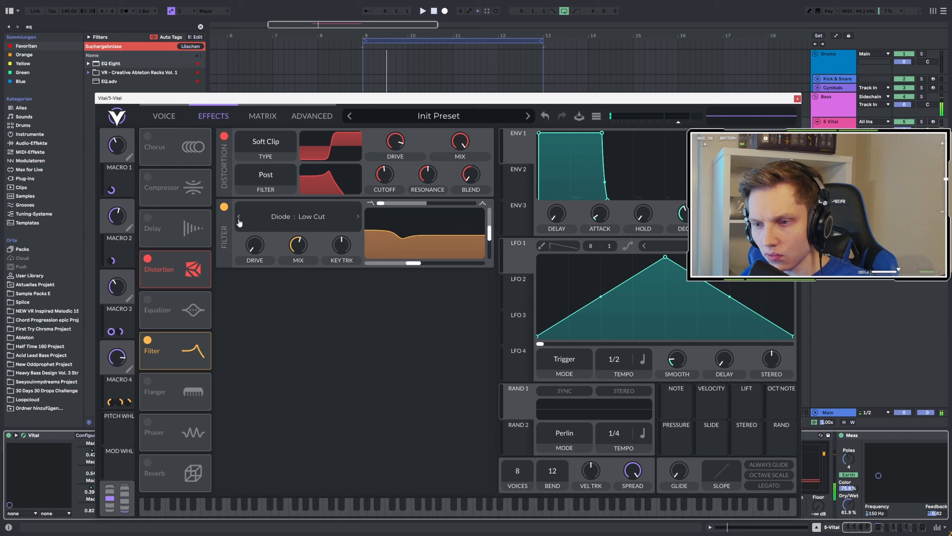
# Return Vital's effects filter to Formant : AOIE and lower its transpose, horizontal and vertical formant positions.
pyautogui.click(358, 217)
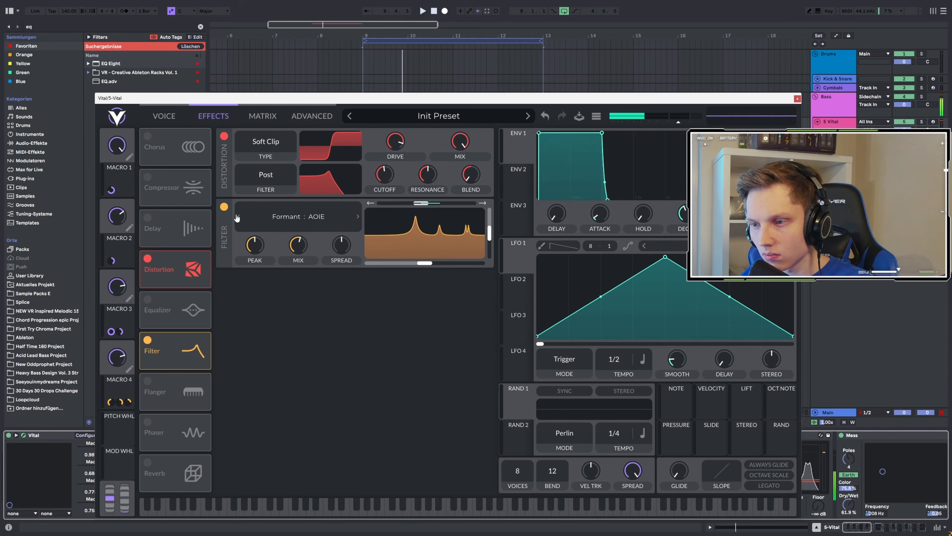
pyautogui.moveTo(421, 203)
pyautogui.mouseDown()
pyautogui.moveTo(384, 204)
pyautogui.moveTo(420, 204)
pyautogui.mouseUp()
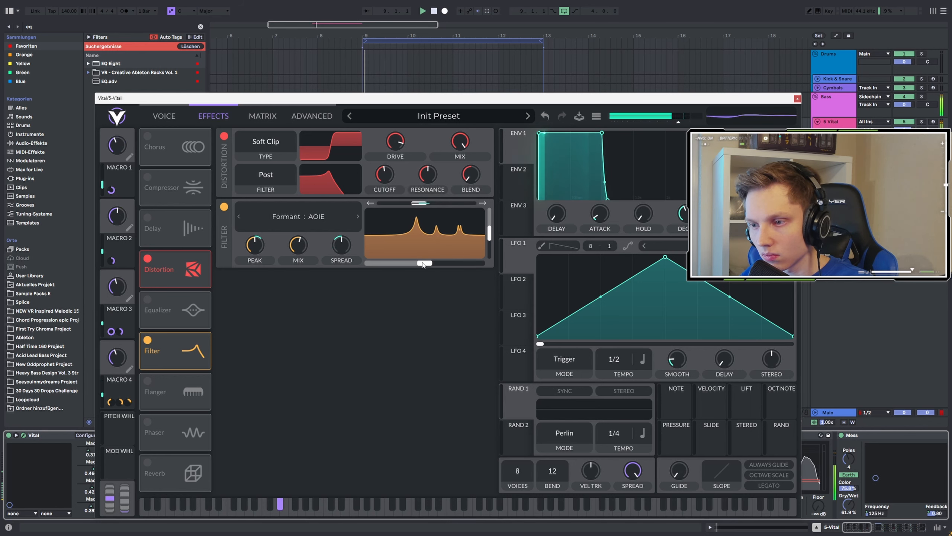
pyautogui.moveTo(423, 265)
pyautogui.mouseDown()
pyautogui.moveTo(454, 264)
pyautogui.moveTo(385, 263)
pyautogui.moveTo(405, 263)
pyautogui.mouseUp()
pyautogui.moveTo(489, 233); pyautogui.dragTo(491, 247)
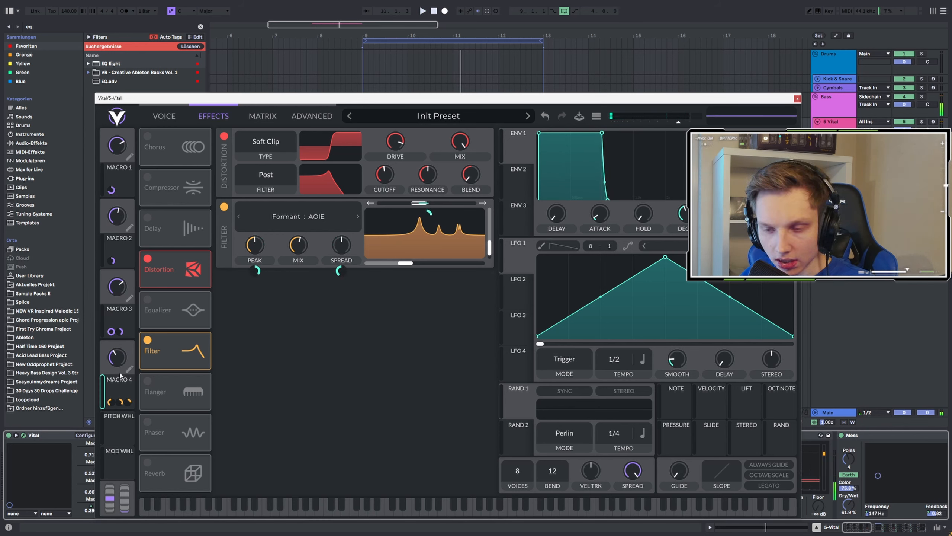
# Assign Macro 4 to Vital's formant filter, including its horizontal and vertical formant positions, and listen to the modulated bass.
pyautogui.moveTo(124, 386); pyautogui.dragTo(407, 268)
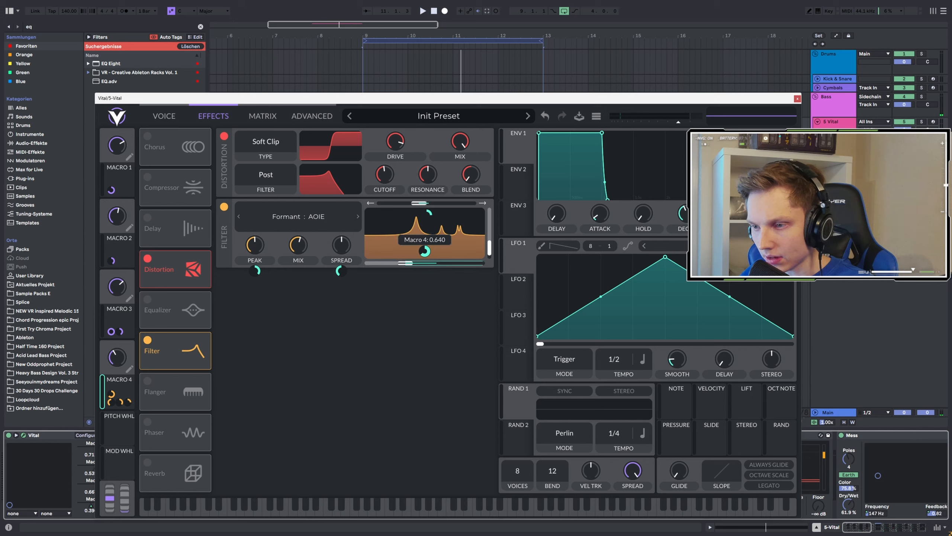
pyautogui.press('space')
pyautogui.moveTo(128, 380); pyautogui.dragTo(198, 366)
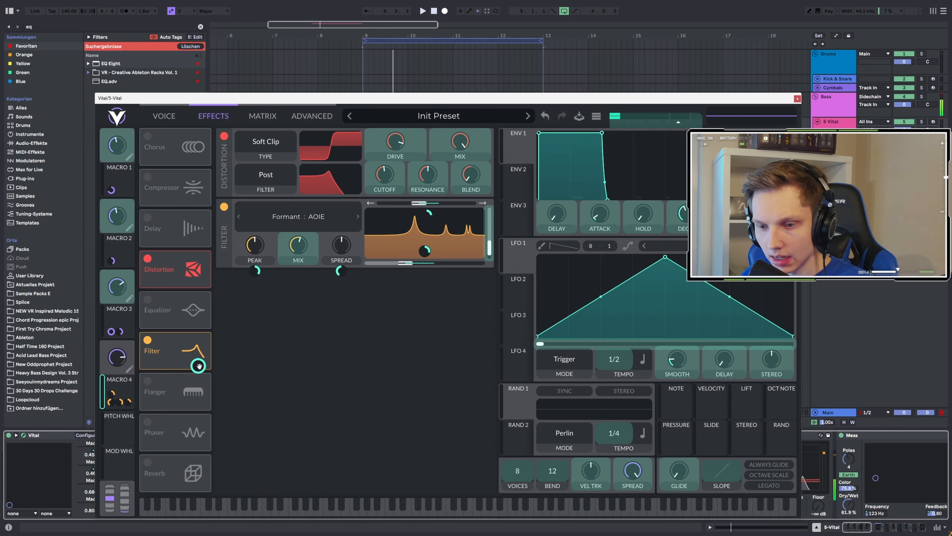
pyautogui.moveTo(493, 248); pyautogui.dragTo(490, 249)
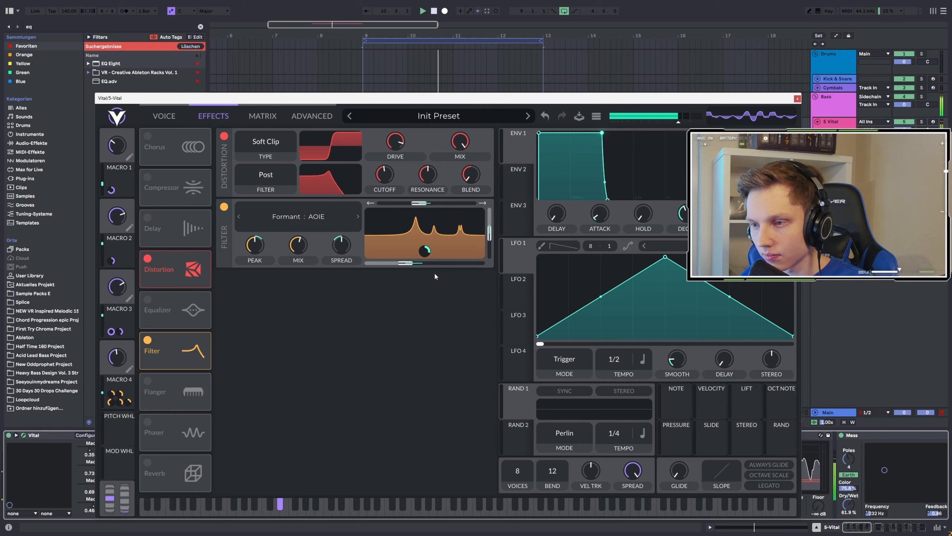
pyautogui.click(798, 99)
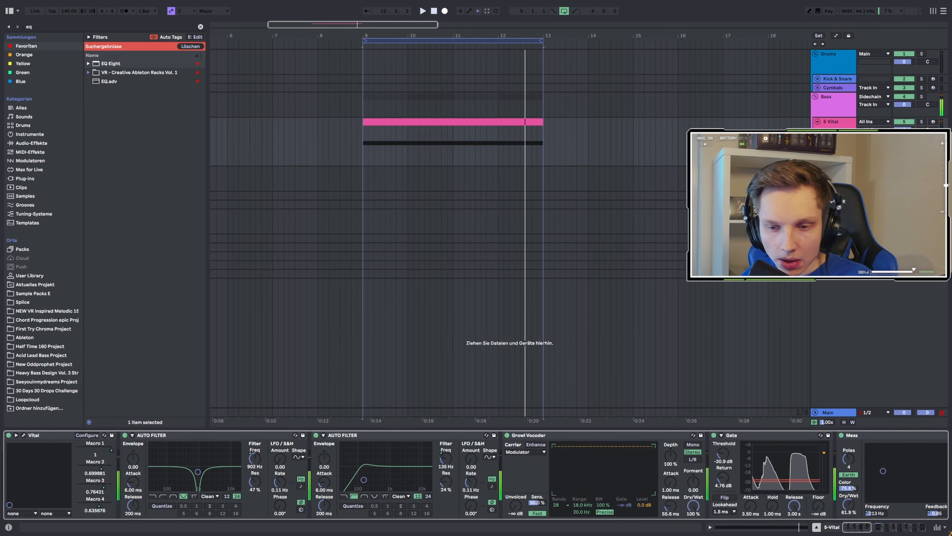
pyautogui.click(24, 436)
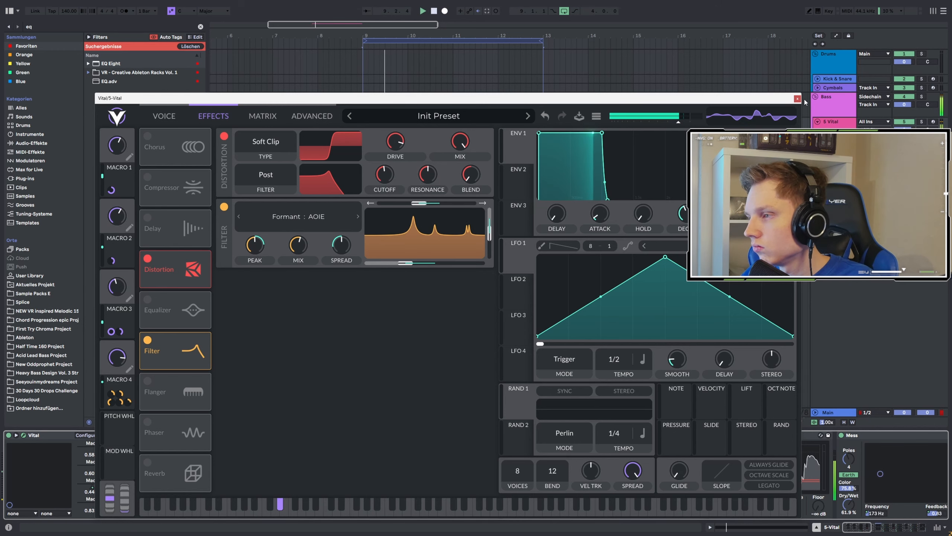
pyautogui.click(797, 99)
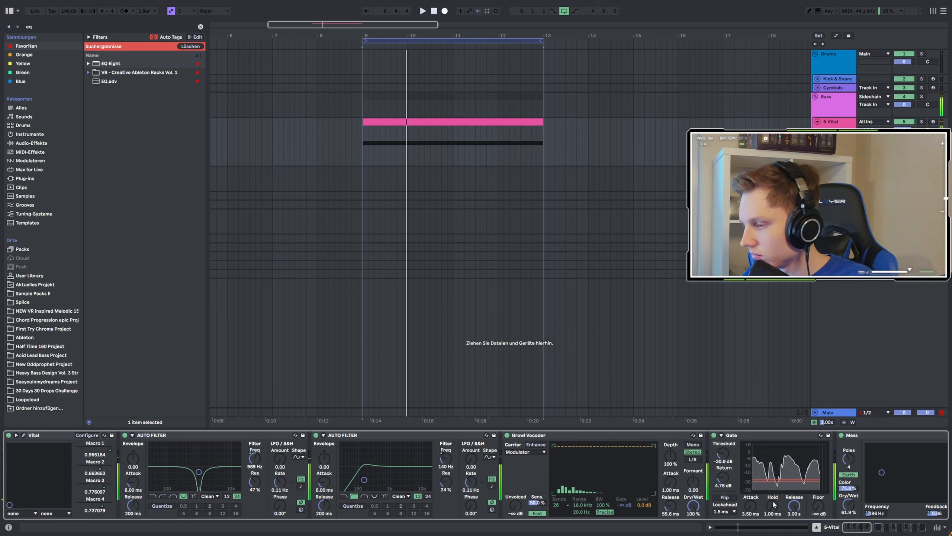
# Add the LIMITER preset after the last EQ Eight and raise its input gain to 1.9 dB.
pyautogui.hscroll(15, 773, 504)
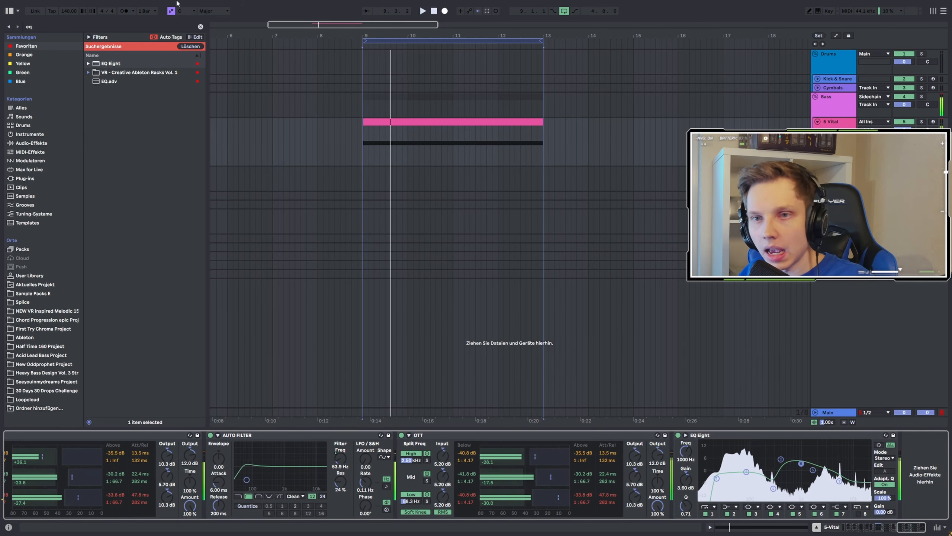
pyautogui.click(37, 26)
pyautogui.write('limi')
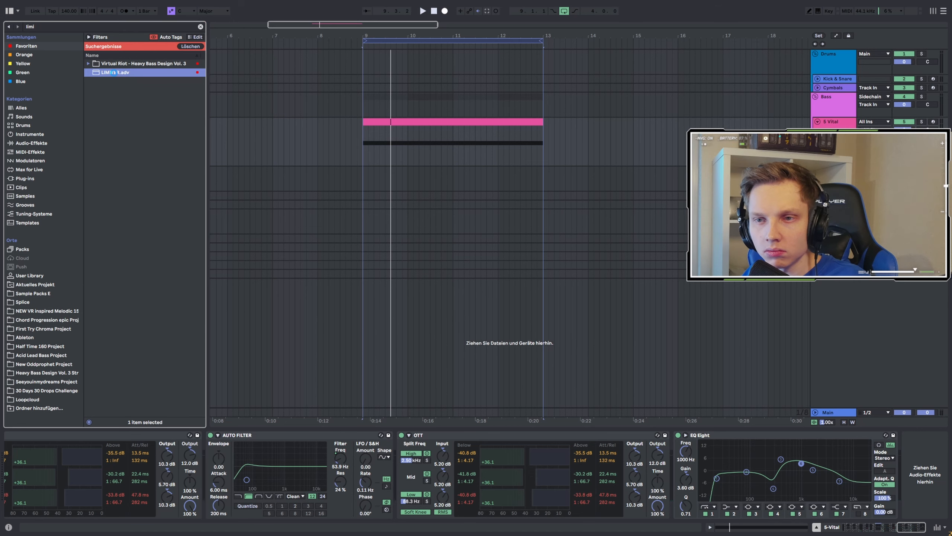
pyautogui.doubleClick(113, 73)
pyautogui.press('space')
pyautogui.click(834, 517)
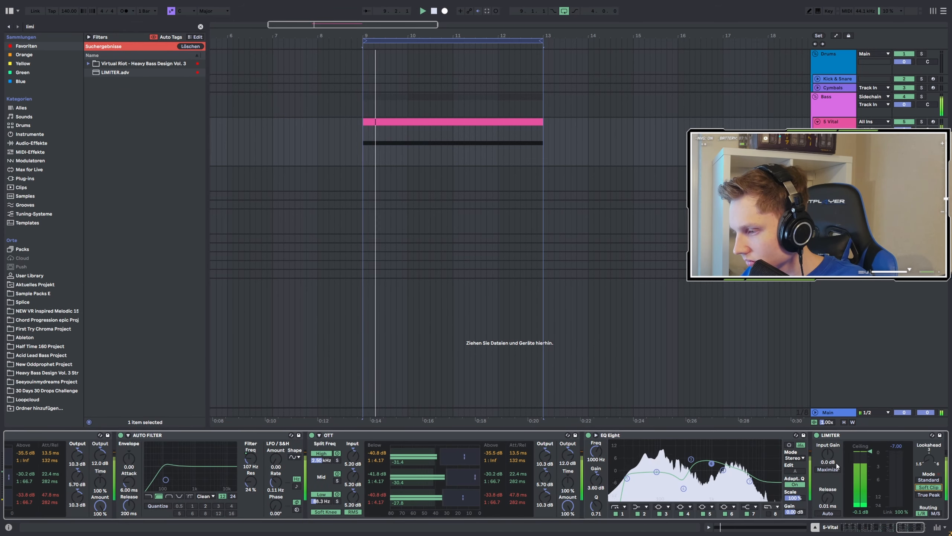
pyautogui.moveTo(829, 453)
pyautogui.mouseDown()
pyautogui.moveTo(829, 428)
pyautogui.moveTo(828, 454)
pyautogui.mouseUp()
pyautogui.hscroll(5, 907, 514)
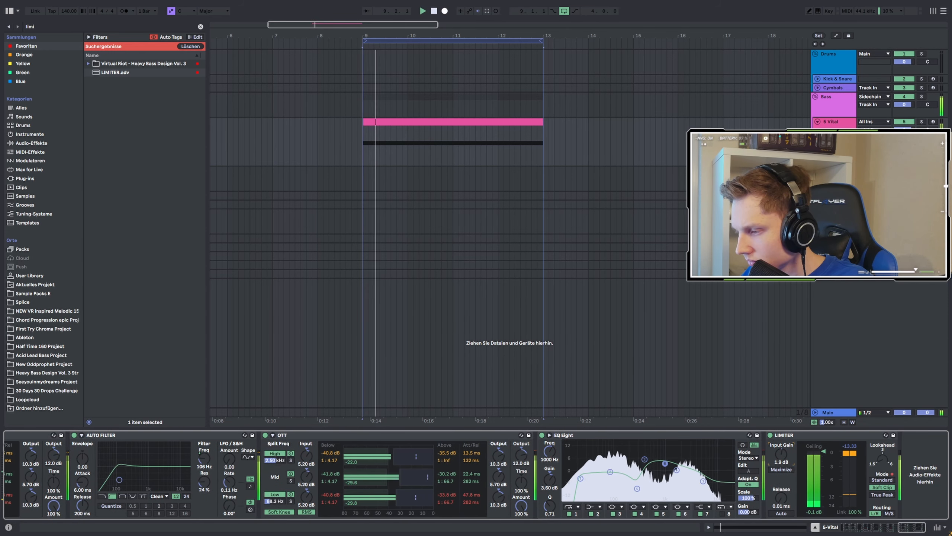
# Set the limiter's release to 110 ms and its input gain to 5.3 dB while listening.
pyautogui.press('space')
pyautogui.press('space')
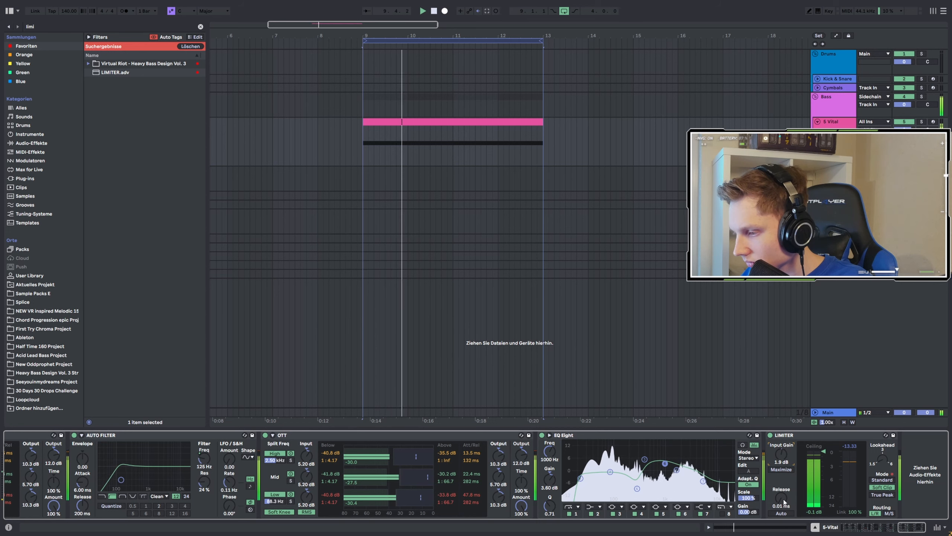
pyautogui.press('space')
pyautogui.press('space')
pyautogui.moveTo(782, 498); pyautogui.dragTo(785, 439)
pyautogui.press('space')
pyautogui.press('space')
pyautogui.press('space')
pyautogui.press('space')
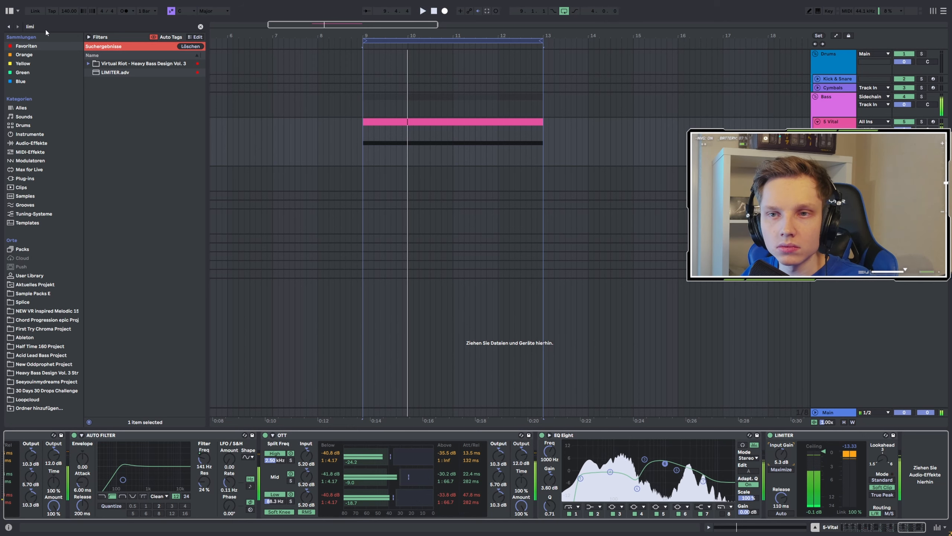
# Search the User Library for "comp" and add the N-SPEC COMP LITE preset after the limiter.
pyautogui.hotkey('ctrl', 'f')
pyautogui.write('comp')
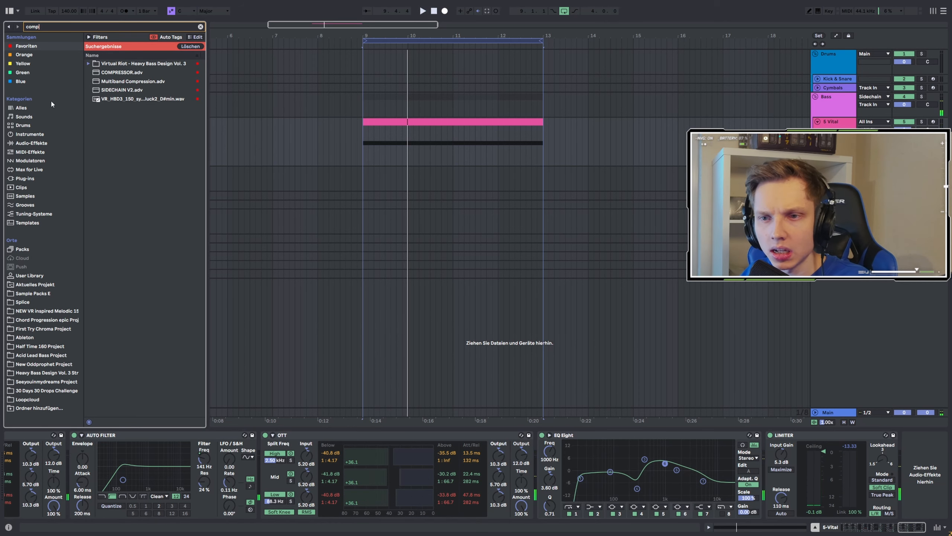
pyautogui.click(32, 276)
pyautogui.doubleClick(132, 126)
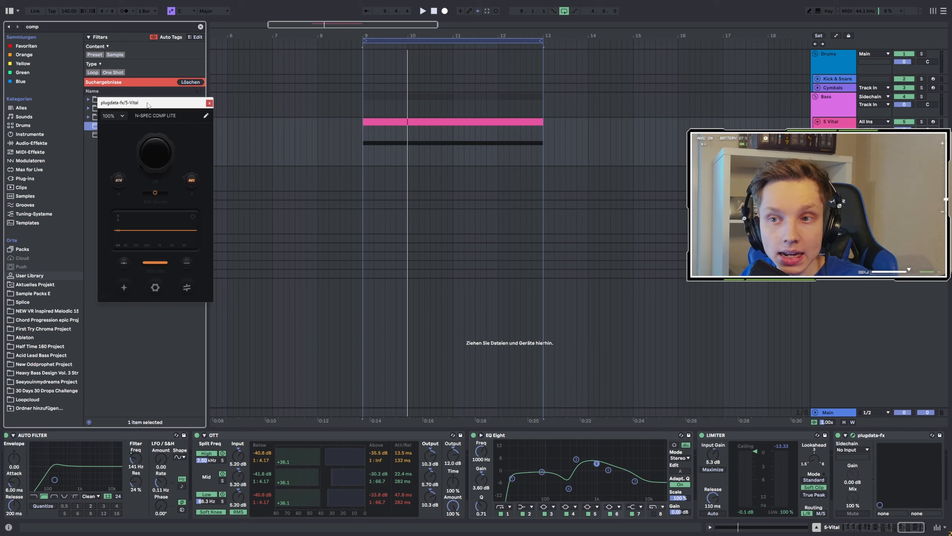
pyautogui.moveTo(147, 104); pyautogui.dragTo(229, 148)
# Raise N-SPEC COMP LITE's lower orange slider to maximum and adjust its main knob while listening to the bass.
pyautogui.press('space')
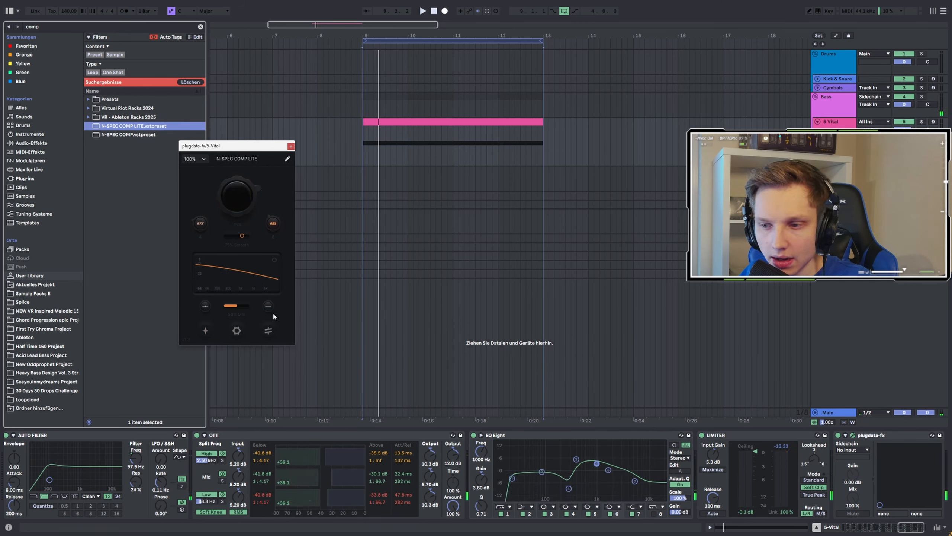
pyautogui.press('space')
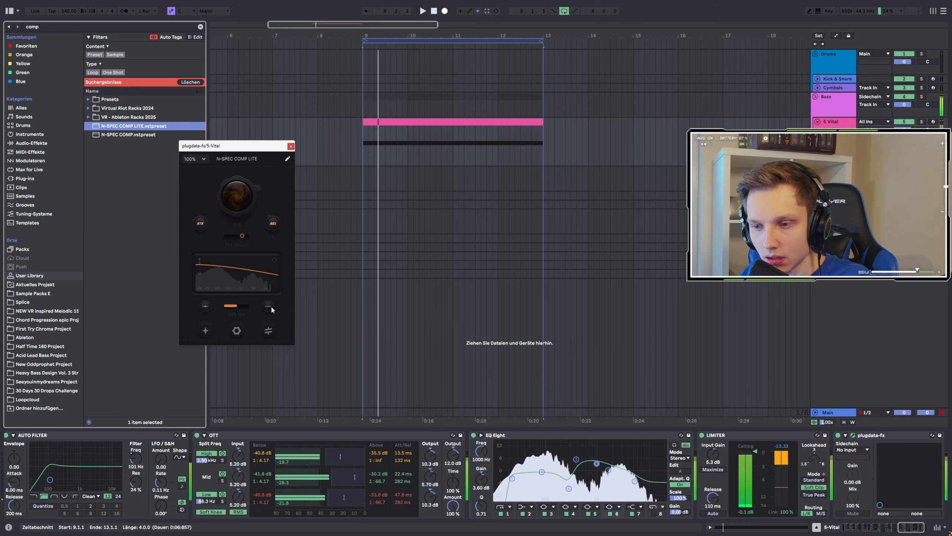
pyautogui.press('space')
pyautogui.moveTo(236, 306); pyautogui.dragTo(250, 307)
pyautogui.press('space')
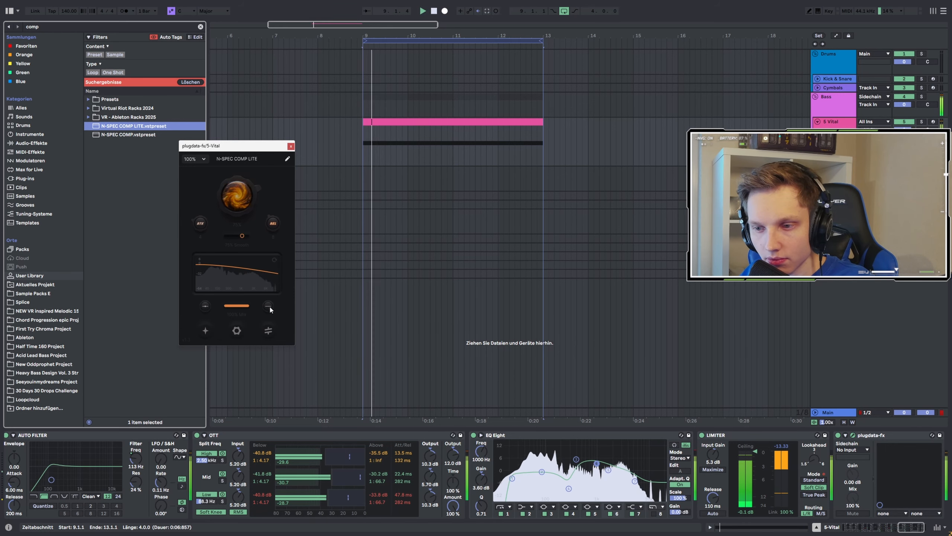
pyautogui.press('space')
pyautogui.press('space')
pyautogui.moveTo(242, 211)
pyautogui.mouseDown()
pyautogui.moveTo(217, 236)
pyautogui.moveTo(263, 243)
pyautogui.moveTo(240, 211)
pyautogui.mouseUp()
pyautogui.press('space')
pyautogui.press('space')
pyautogui.press('space')
pyautogui.press('space')
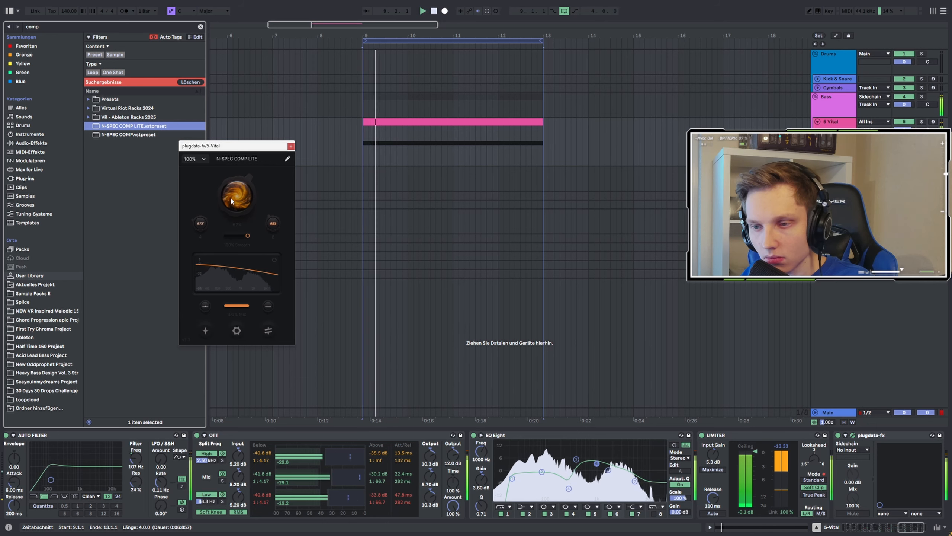
# Bypass the limiter and audition the bass with only the N-SPEC compressor at the chain's end.
pyautogui.click(701, 435)
pyautogui.press('space')
pyautogui.press('space')
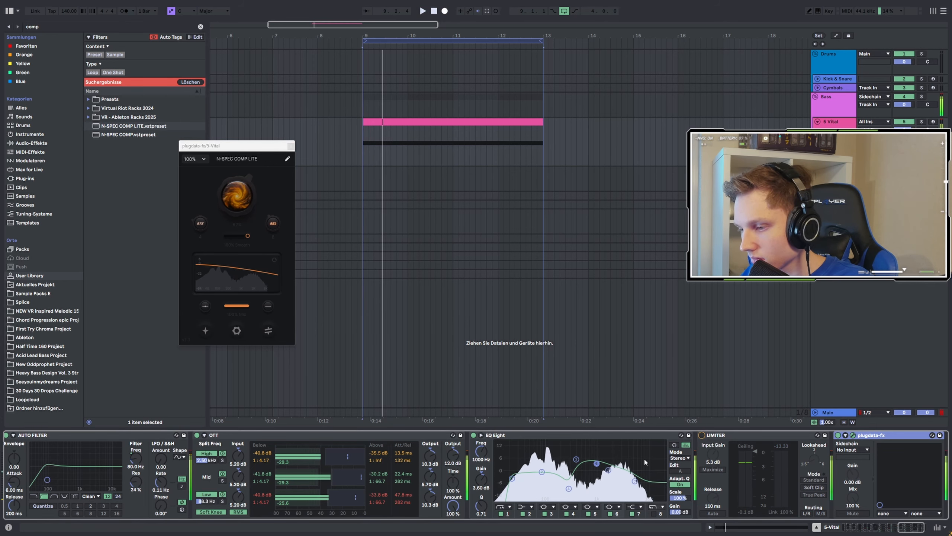
pyautogui.press('space')
pyautogui.press('space')
# Move an upper band of the last EQ Eight to 5.99 kHz at 1.12 dB, listen, and close the compressor window.
pyautogui.moveTo(609, 471); pyautogui.dragTo(636, 468)
pyautogui.press('space')
pyautogui.press('space')
pyautogui.press('space')
pyautogui.press('space')
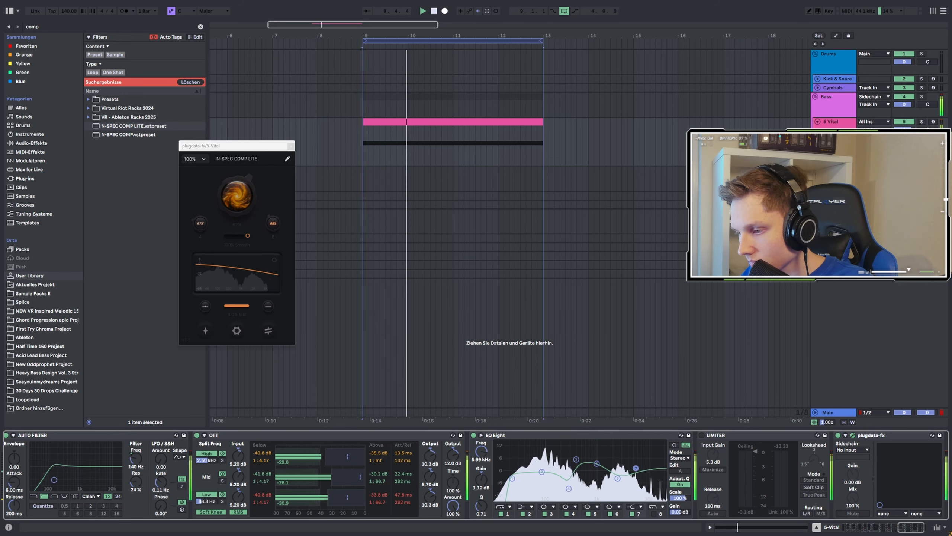
pyautogui.press('space')
pyautogui.press('space')
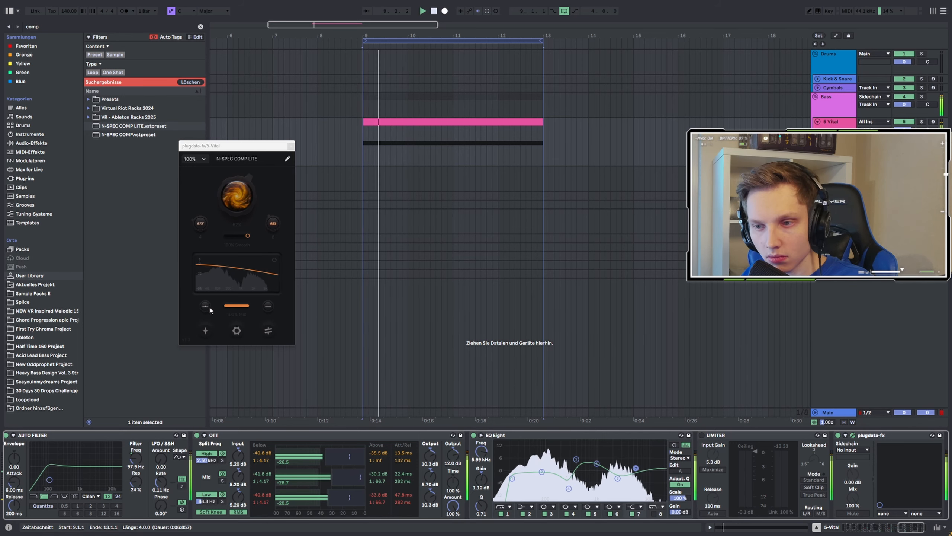
pyautogui.press('space')
pyautogui.press('space')
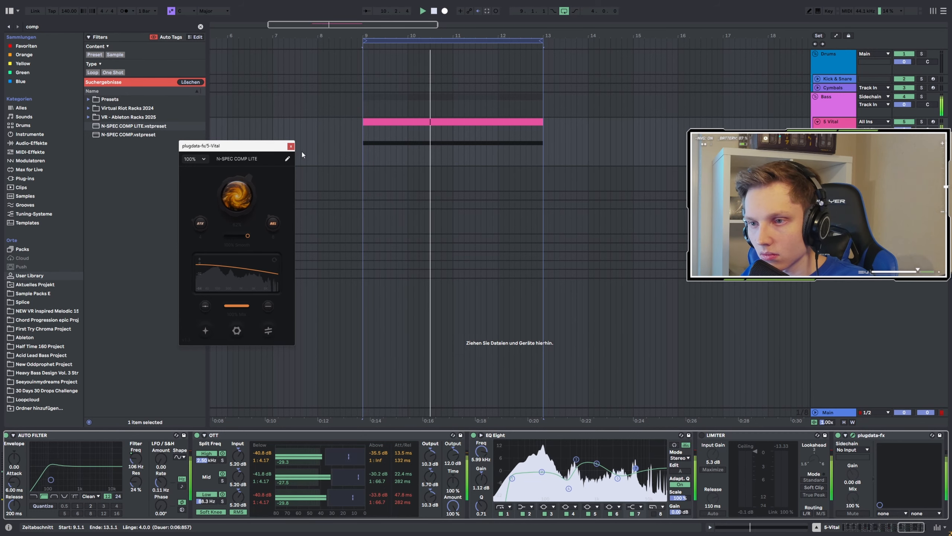
pyautogui.click(290, 146)
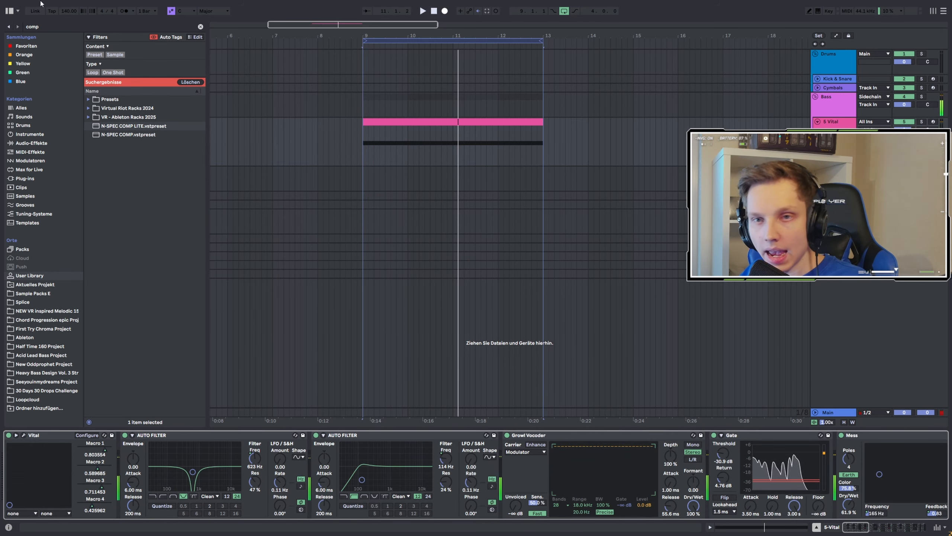
# Insert the DELAY preset from the favourites directly after Vital and set its filter to about 791 Hz with width 3.97.
pyautogui.click(51, 26)
pyautogui.write('delay')
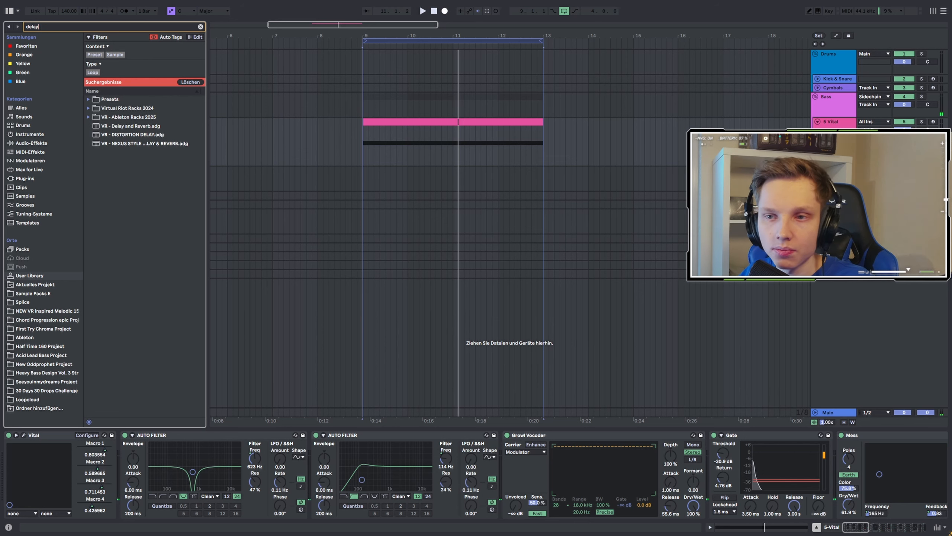
pyautogui.click(27, 46)
pyautogui.moveTo(112, 81); pyautogui.dragTo(125, 472)
pyautogui.moveTo(222, 448); pyautogui.dragTo(227, 455)
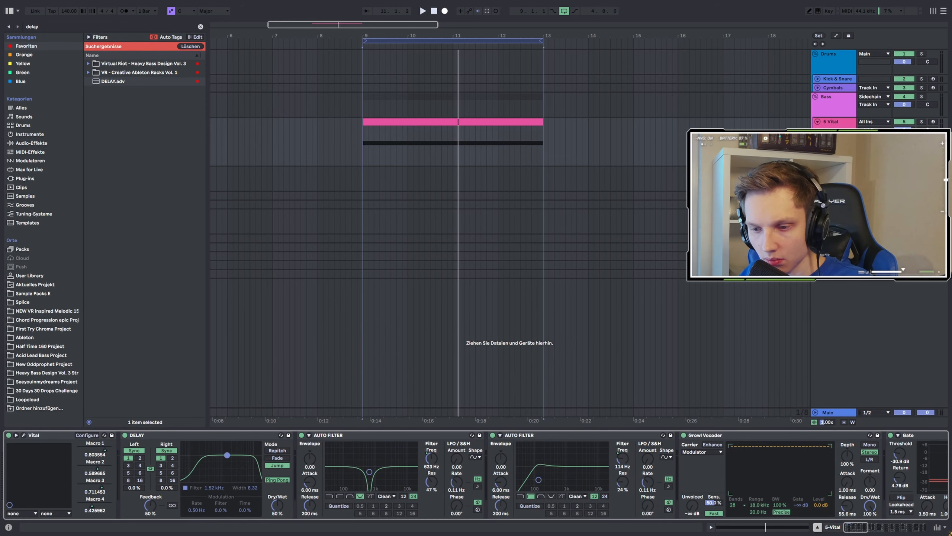
pyautogui.press('space')
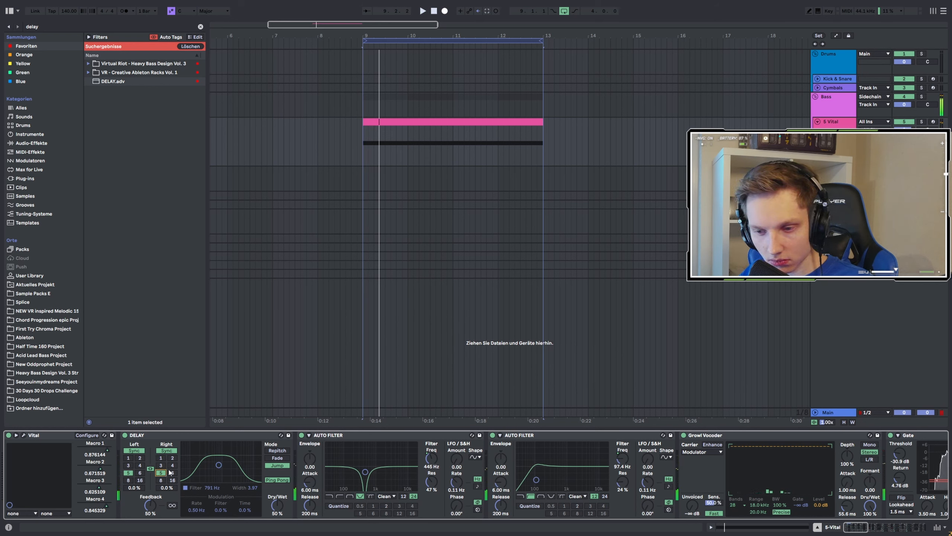
# Switch the delay to unsynced time at 87.7 ms and set its feedback to 78 % and dry/wet to 82 %.
pyautogui.click(174, 451)
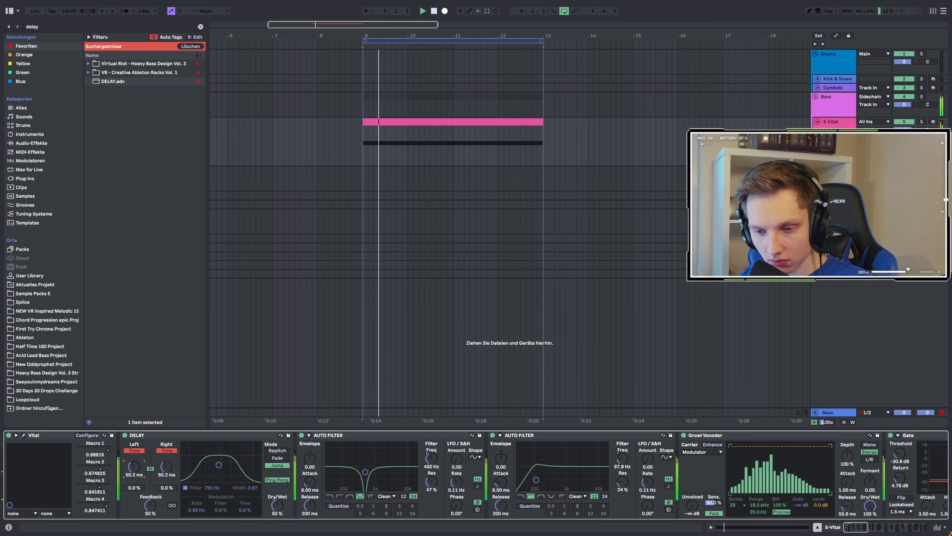
pyautogui.moveTo(134, 467)
pyautogui.mouseDown()
pyautogui.moveTo(134, 523)
pyautogui.moveTo(134, 468)
pyautogui.mouseUp()
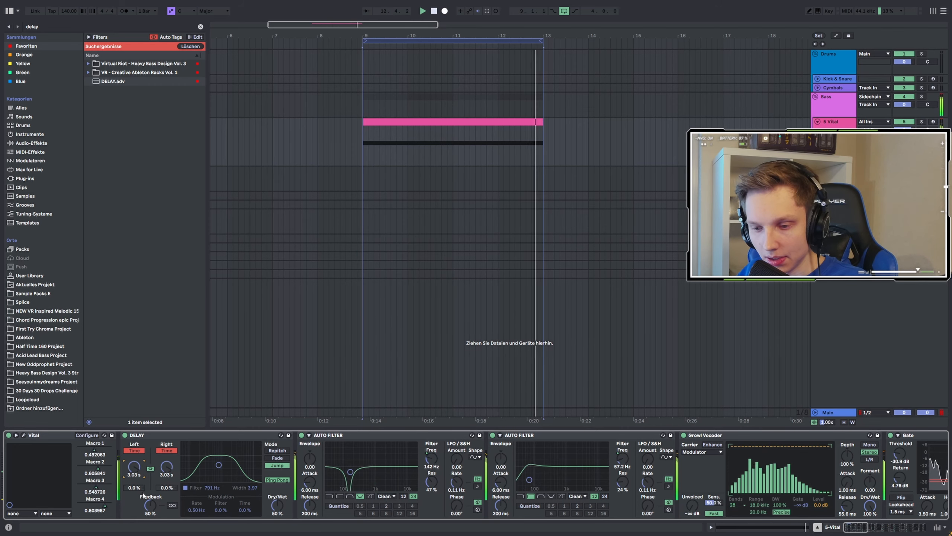
pyautogui.moveTo(151, 505); pyautogui.dragTo(151, 484)
pyautogui.moveTo(277, 505); pyautogui.dragTo(278, 481)
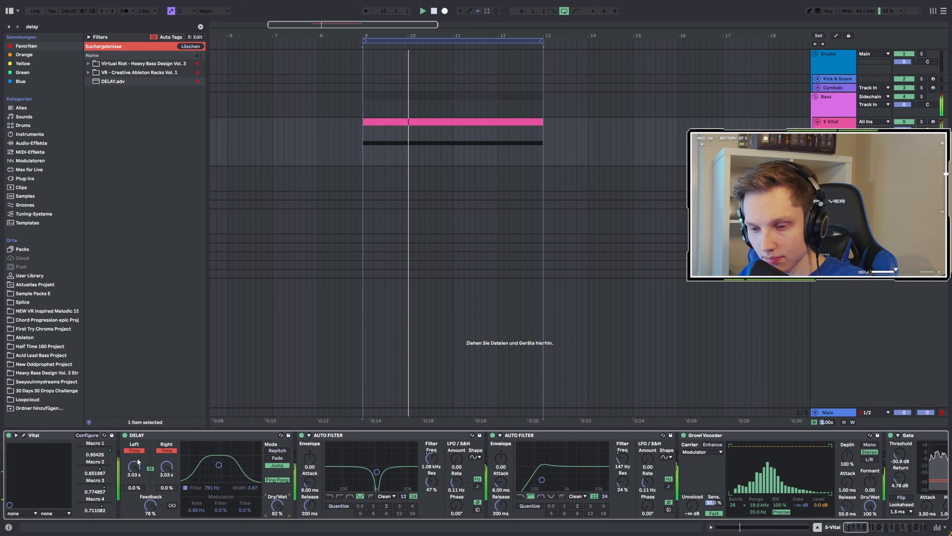
pyautogui.moveTo(134, 467); pyautogui.dragTo(134, 498)
pyautogui.press('space')
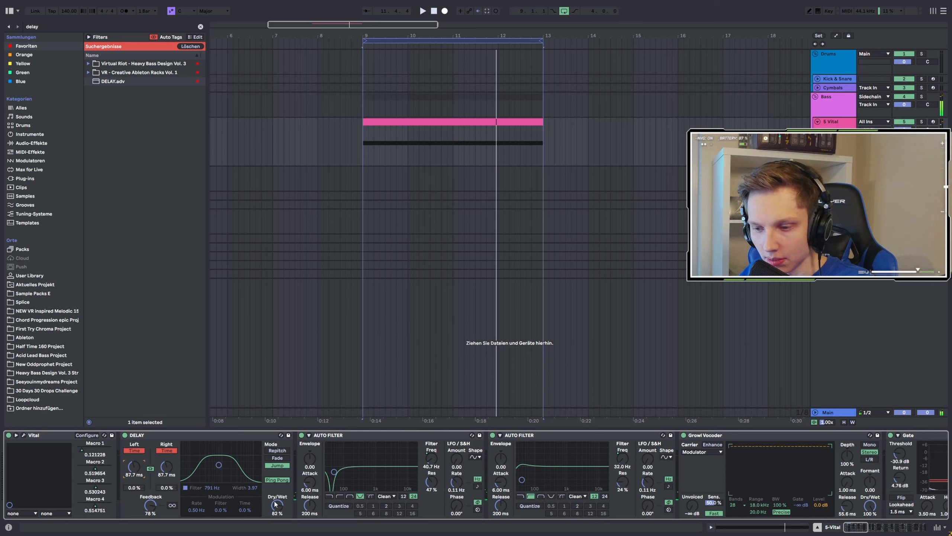
# Play the bass from bar 9 and switch off the delay to compare the sound.
pyautogui.click(389, 129)
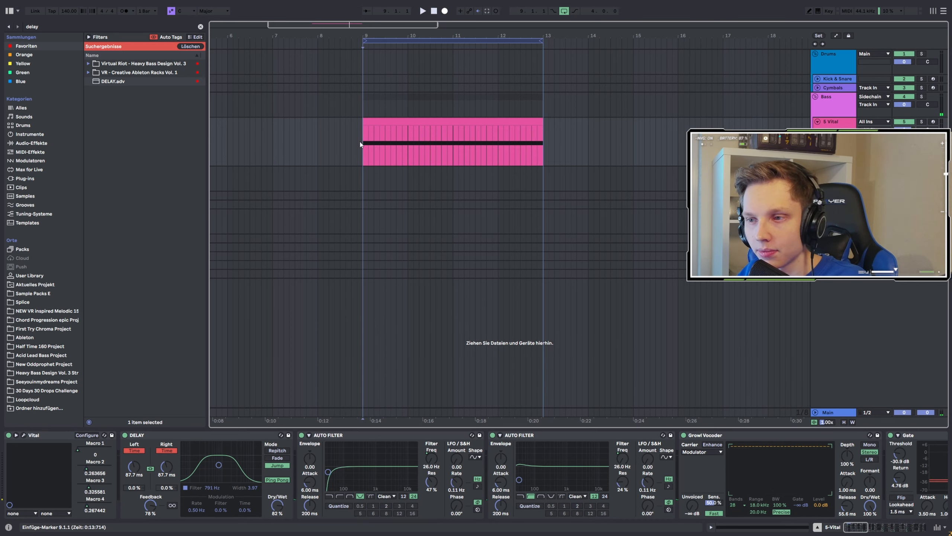
pyautogui.press('space')
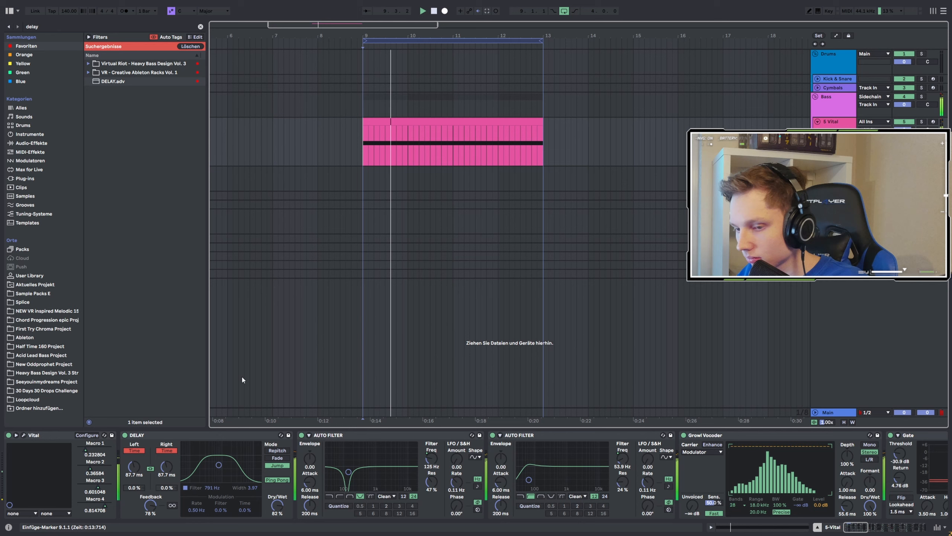
pyautogui.press('space')
pyautogui.click(125, 435)
pyautogui.press('space')
pyautogui.press('space')
# Find the ValhallaRoom reverb among the favourites and insert it at the end of the device chain.
pyautogui.moveTo(863, 529); pyautogui.dragTo(907, 528)
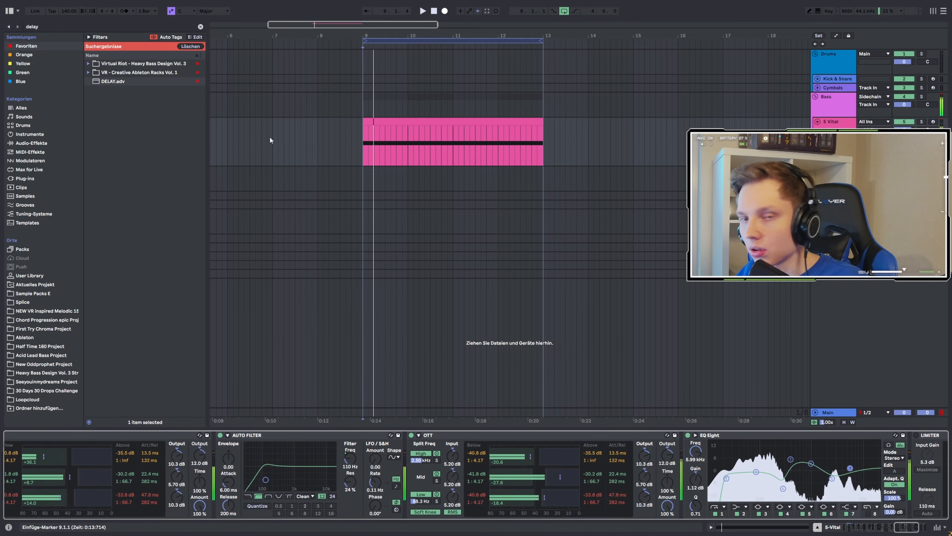
pyautogui.hotkey('ctrl', 'f')
pyautogui.write('a')
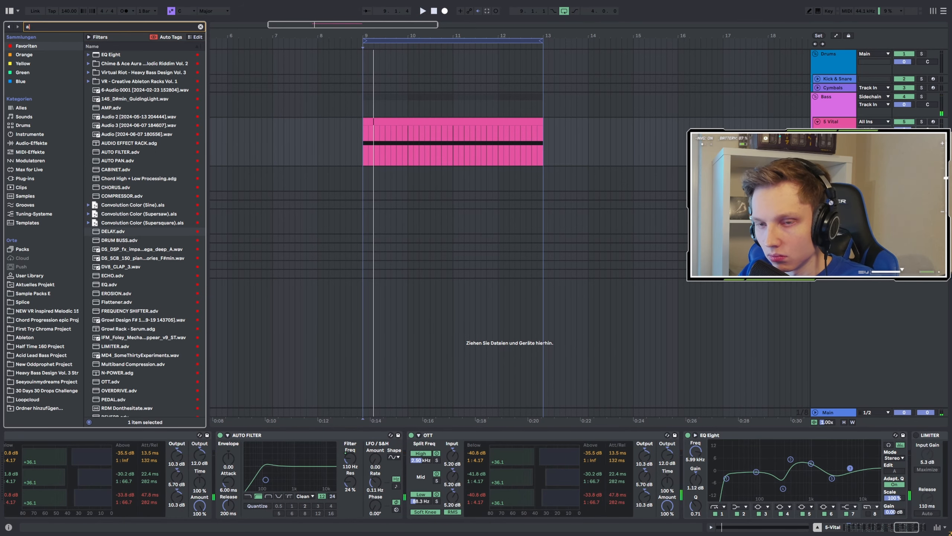
pyautogui.write('al')
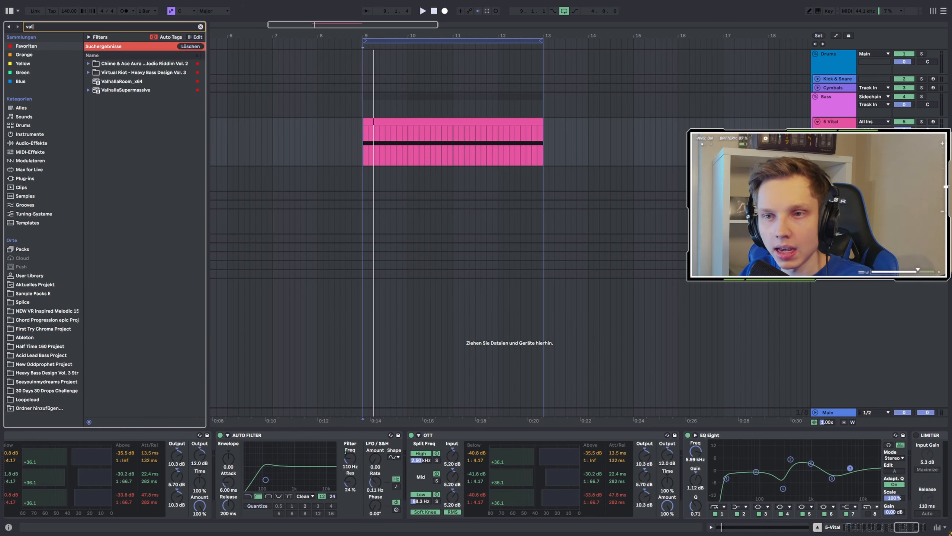
pyautogui.press('Down')
pyautogui.press('Return')
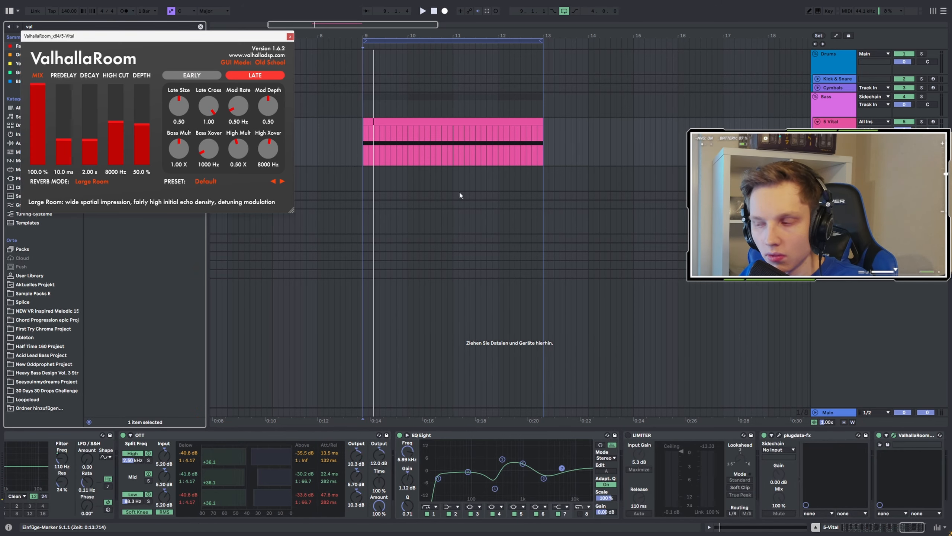
# Set ValhallaRoom to Bright Room mode with mix 42.4 %, predelay 0.0 ms and decay 0.16 s while the bass plays.
pyautogui.moveTo(38, 87); pyautogui.dragTo(90, 156)
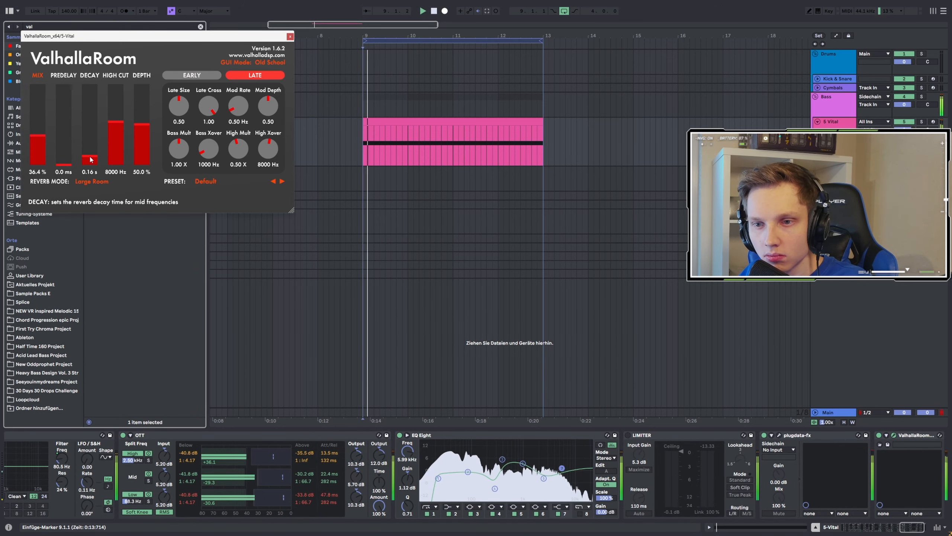
pyautogui.click(99, 183)
pyautogui.click(99, 208)
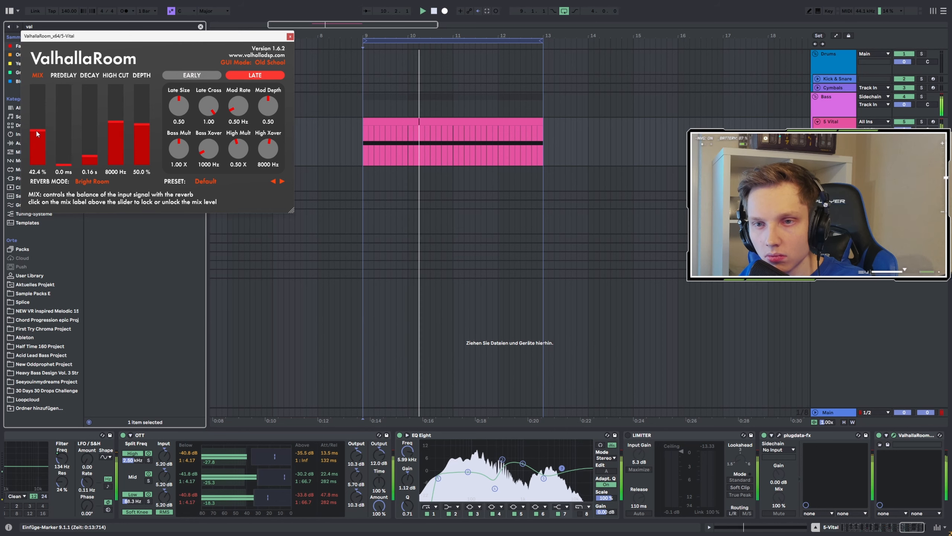
pyautogui.moveTo(37, 137); pyautogui.dragTo(37, 133)
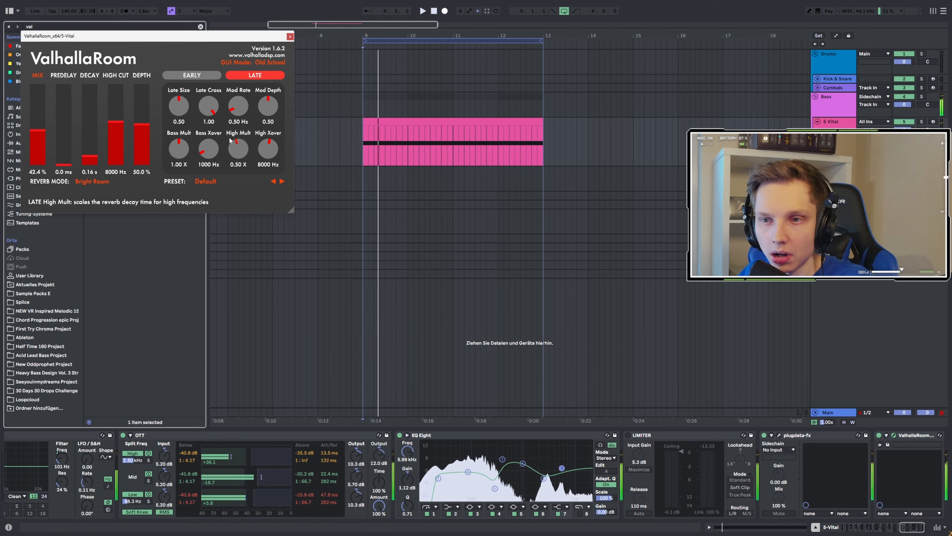
# Switch off ValhallaRoom and insert ValhallaSupermassive from the favourites after it.
pyautogui.click(879, 436)
pyautogui.click(38, 27)
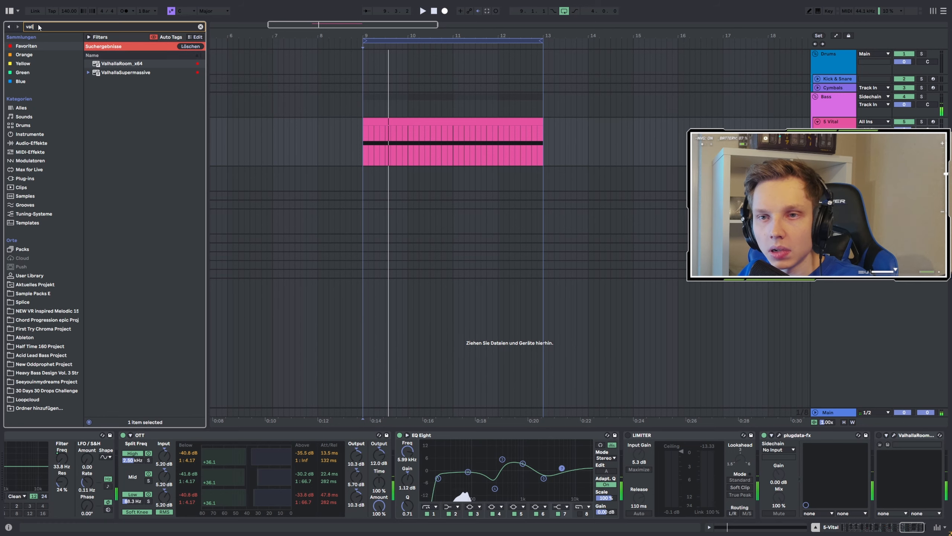
pyautogui.write('val')
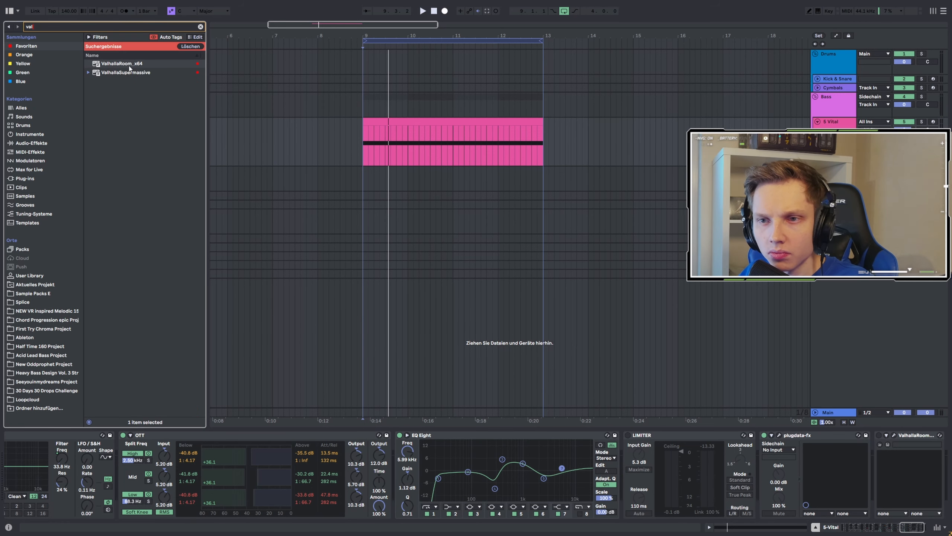
pyautogui.click(127, 74)
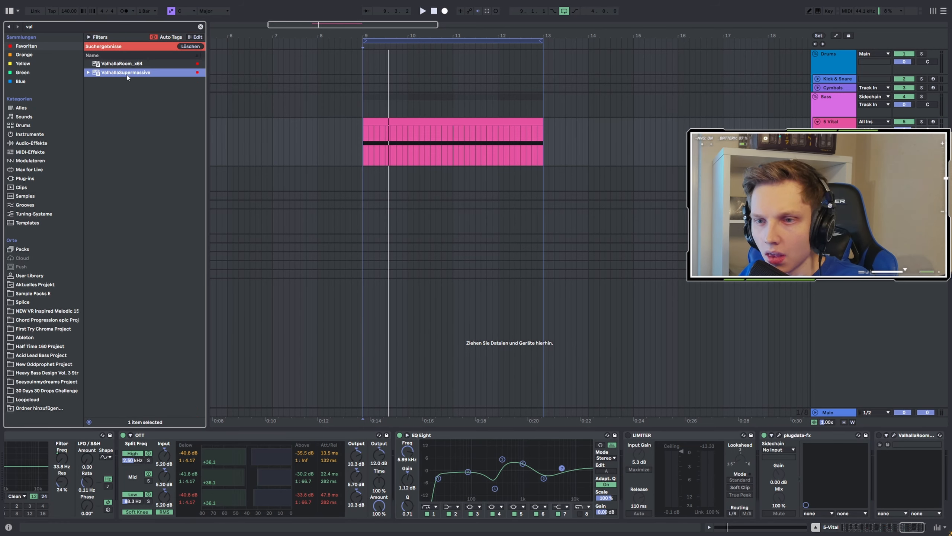
pyautogui.doubleClick(120, 74)
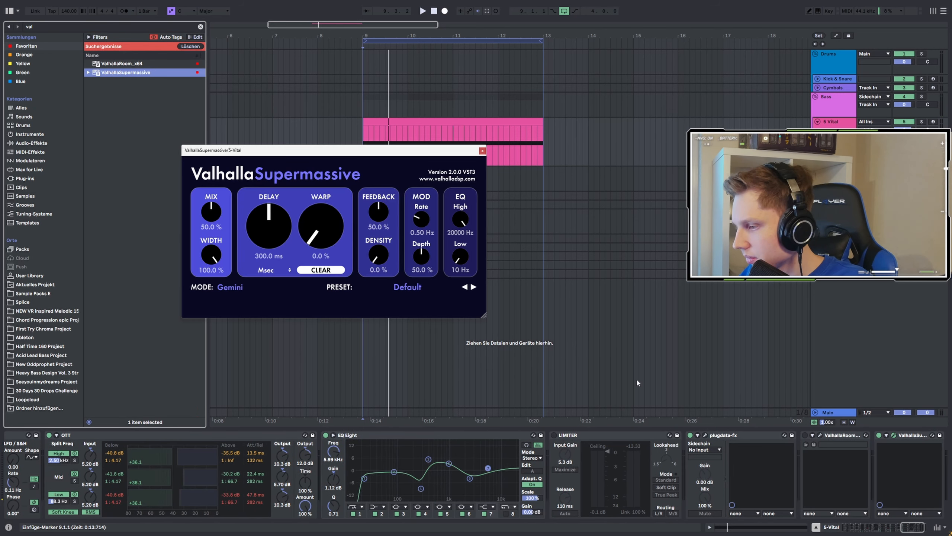
# Load Supermassive's FastEnsemble preset, lower its mix to 26.4 %, and listen to the bass.
pyautogui.click(408, 287)
pyautogui.moveTo(420, 370)
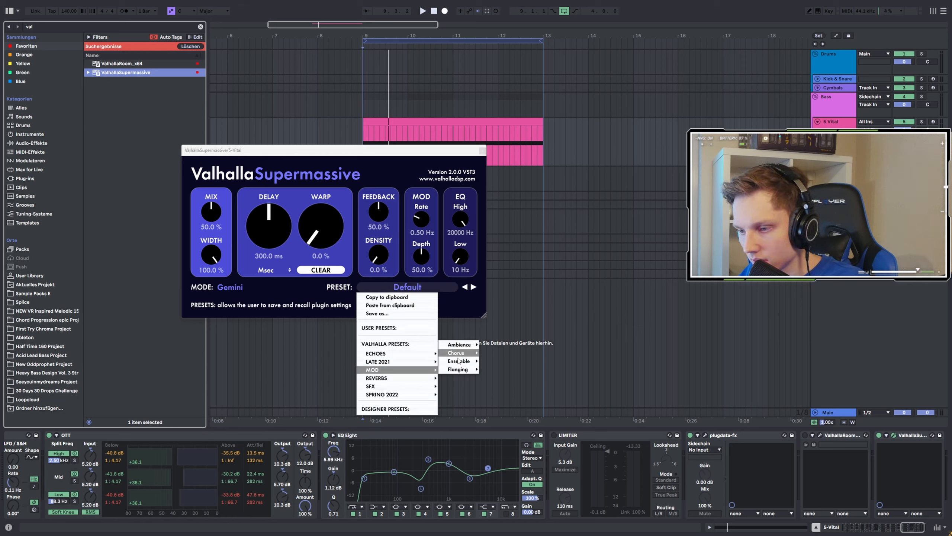
pyautogui.moveTo(458, 361)
pyautogui.click(506, 332)
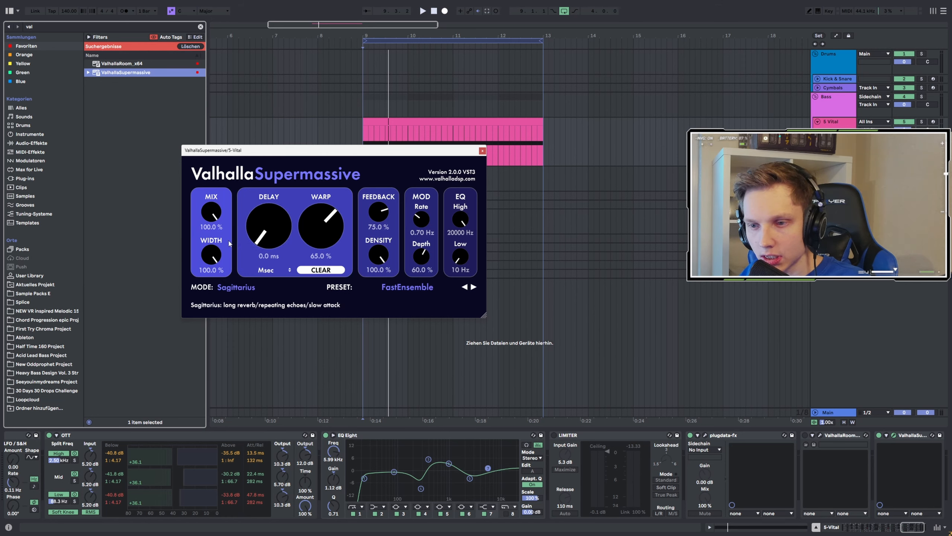
pyautogui.moveTo(212, 214); pyautogui.dragTo(198, 285)
pyautogui.press('space')
pyautogui.moveTo(212, 215); pyautogui.dragTo(212, 219)
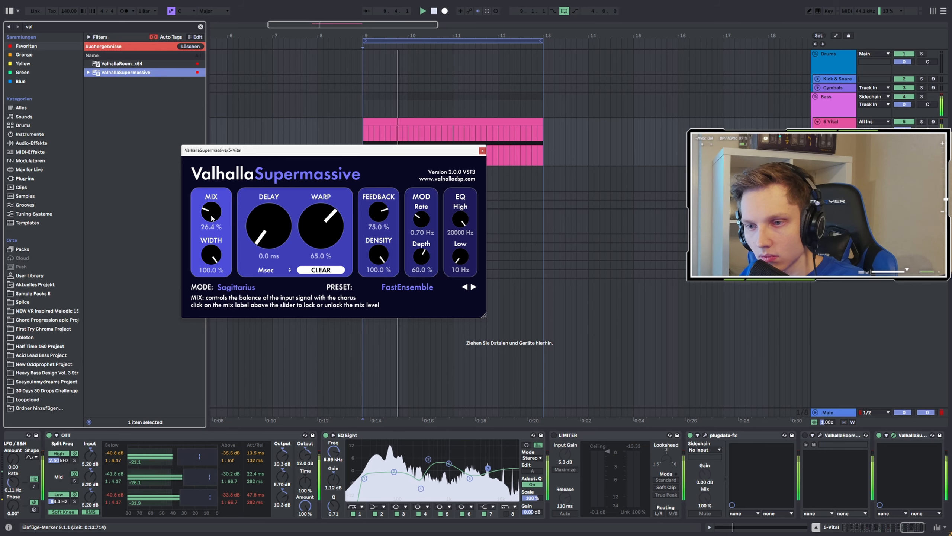
pyautogui.press('space')
pyautogui.press('space')
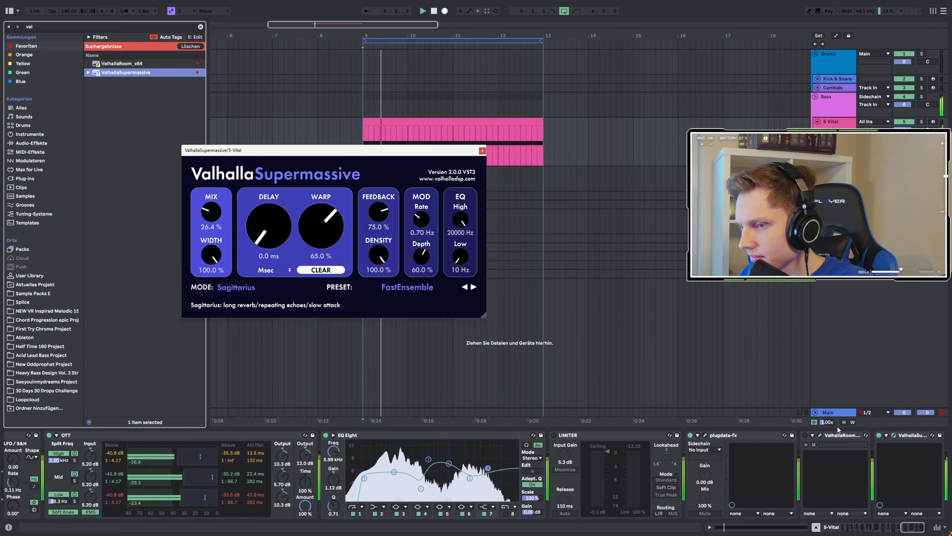
# Set Supermassive's low EQ to 760 Hz and high EQ to 12080 Hz, and play the bass.
pyautogui.press('space')
pyautogui.moveTo(461, 258)
pyautogui.mouseDown()
pyautogui.moveTo(458, 234)
pyautogui.moveTo(461, 254)
pyautogui.mouseUp()
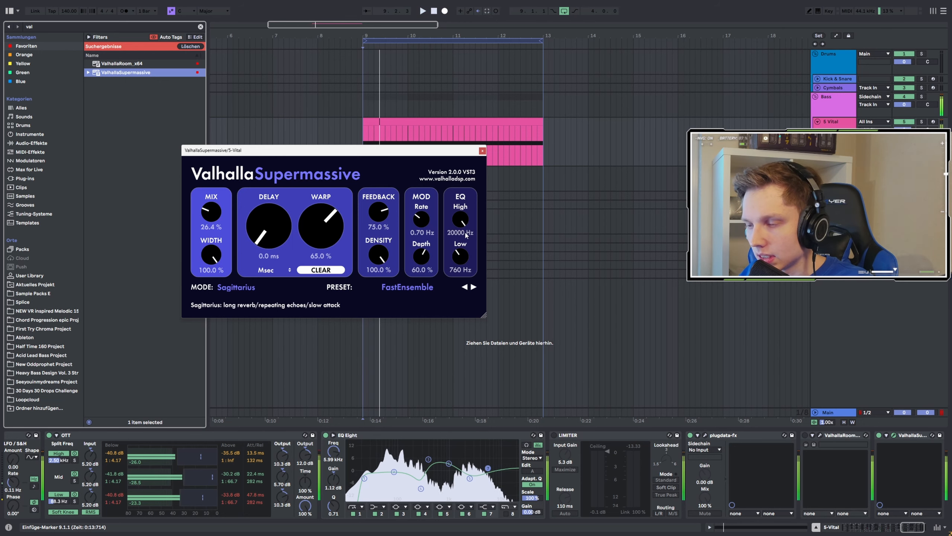
pyautogui.moveTo(461, 220); pyautogui.dragTo(422, 254)
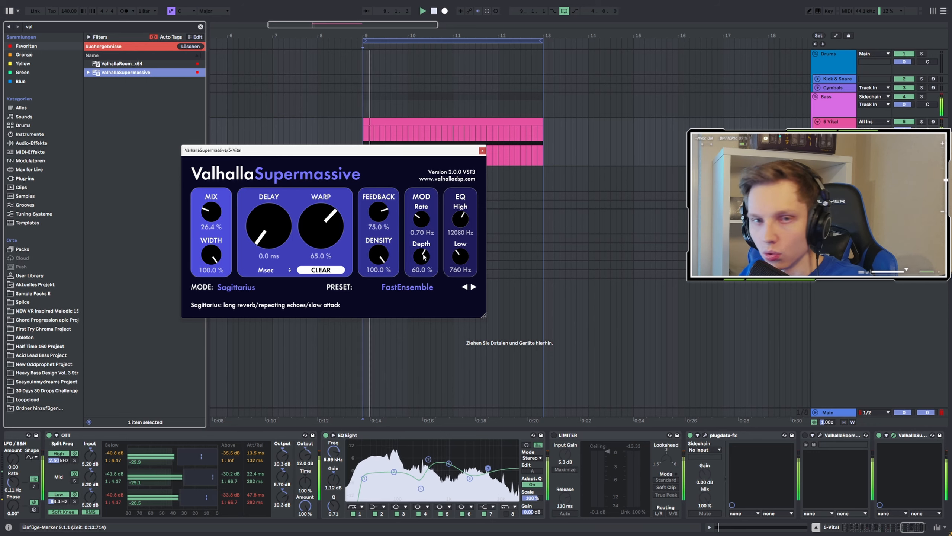
pyautogui.moveTo(449, 155); pyautogui.dragTo(452, 203)
pyautogui.press('space')
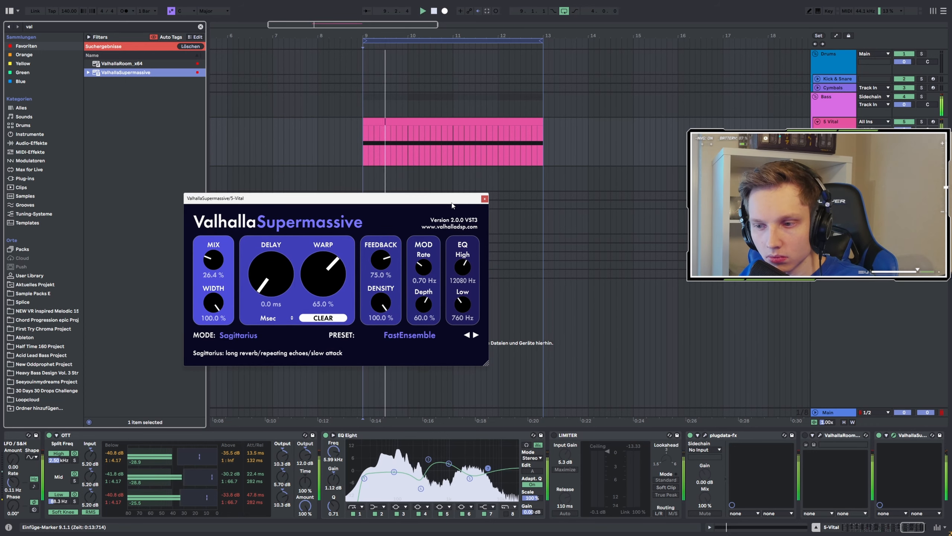
# Move Supermassive between the last EQ Eight and the Limiter, switch the Limiter on, and close the plug-in window.
pyautogui.moveTo(911, 434); pyautogui.dragTo(606, 461)
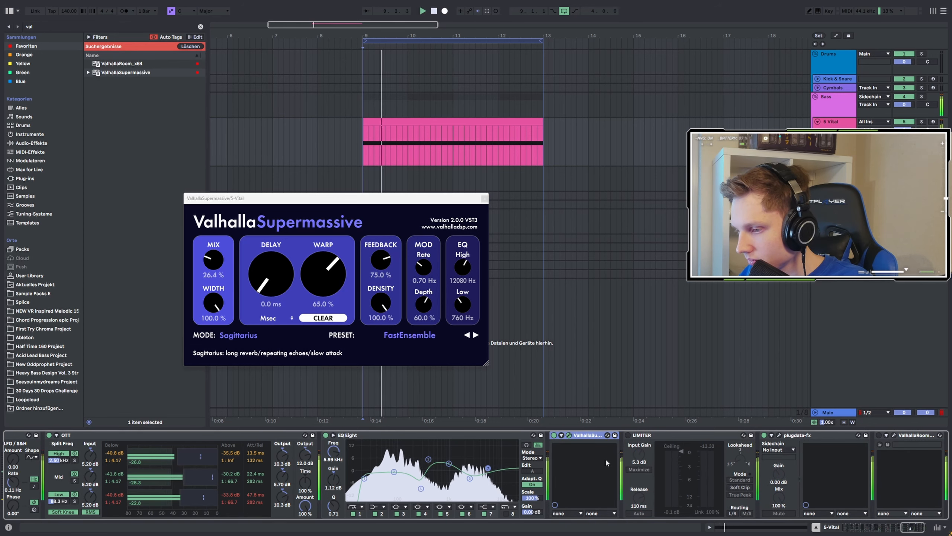
pyautogui.click(628, 435)
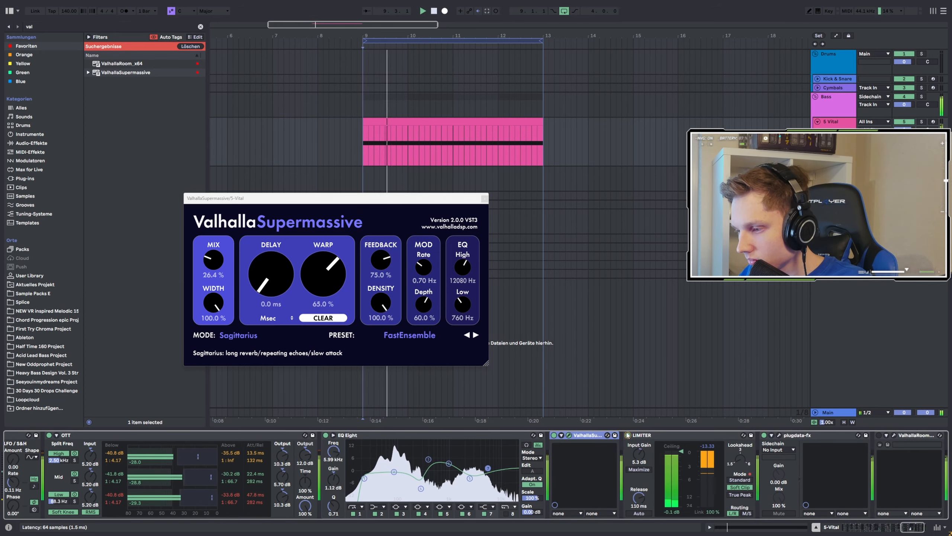
pyautogui.click(630, 435)
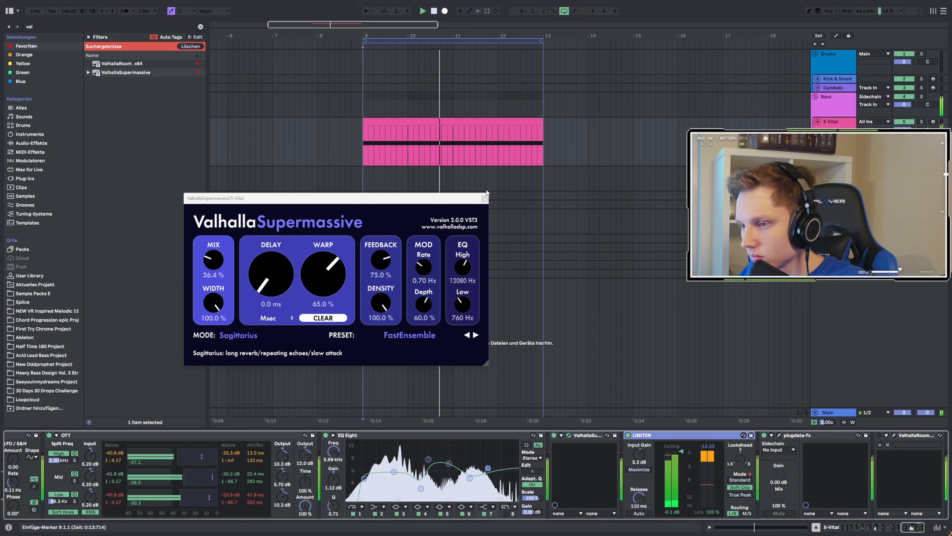
pyautogui.click(484, 198)
# Inspect Vital's distortion and formant filter effects while the bass plays, and close its window.
pyautogui.moveTo(898, 527); pyautogui.dragTo(833, 532)
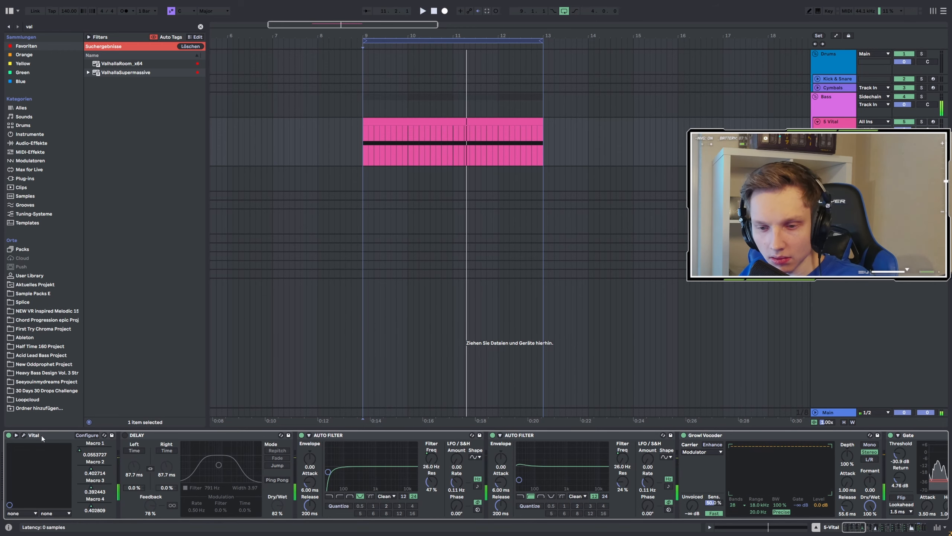
pyautogui.click(24, 436)
pyautogui.press('space')
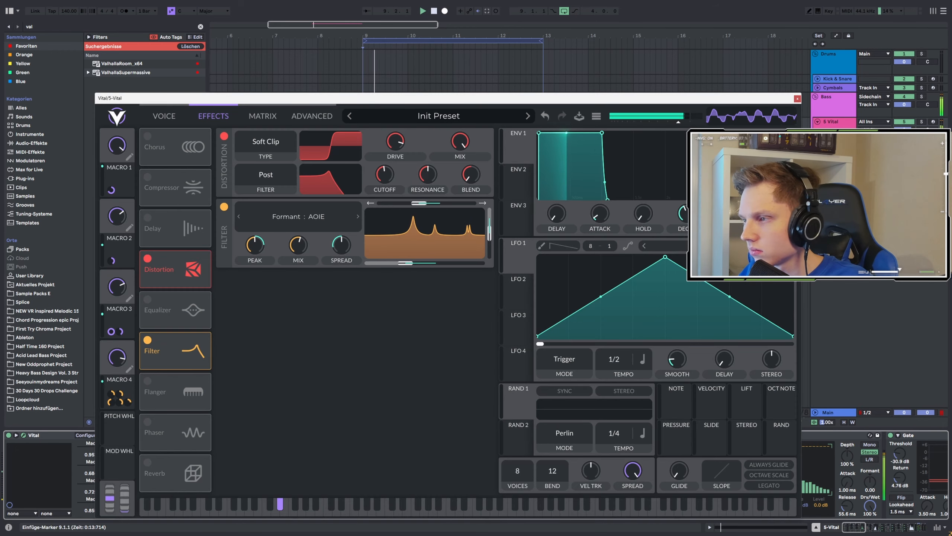
pyautogui.press('space')
pyautogui.click(797, 99)
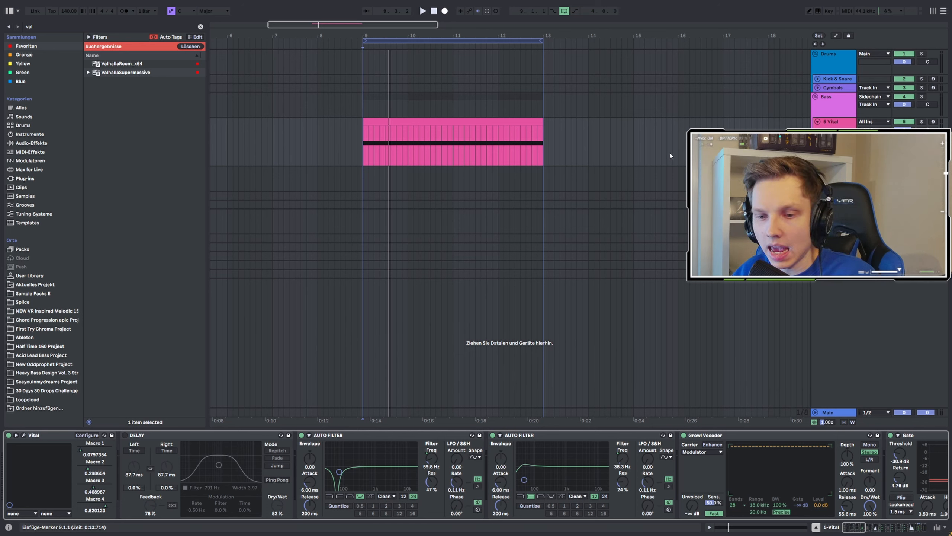
# Check Vital's effects page once more and audition the processed bass from bar 9.
pyautogui.click(23, 436)
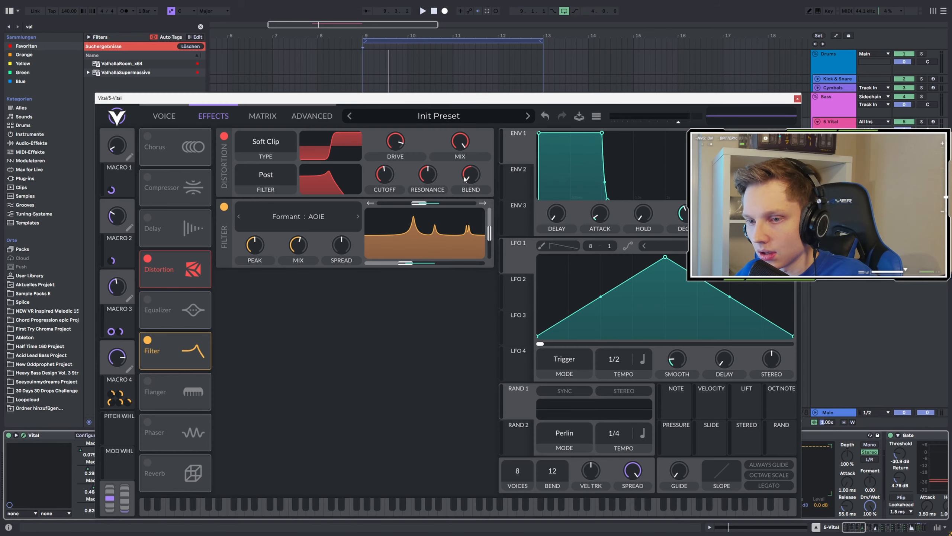
pyautogui.press('space')
pyautogui.press('space')
pyautogui.press('space')
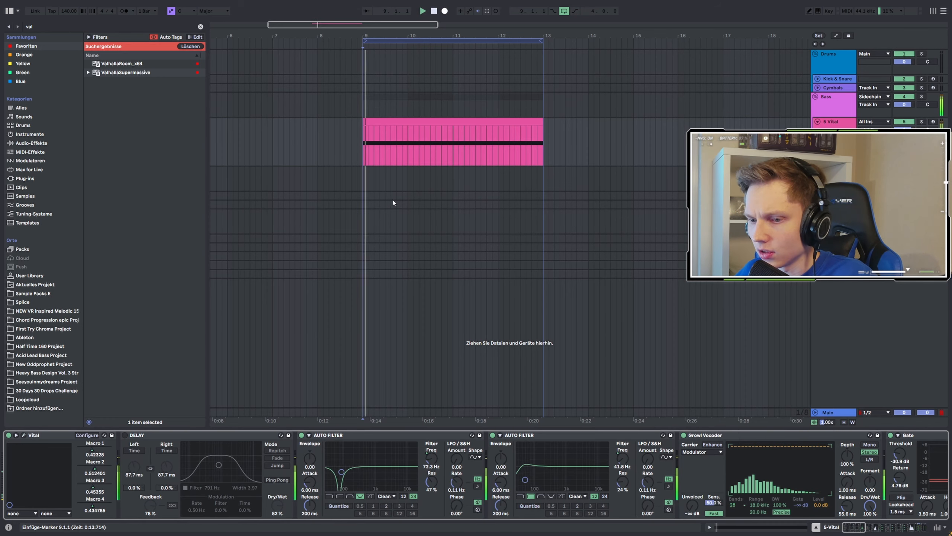
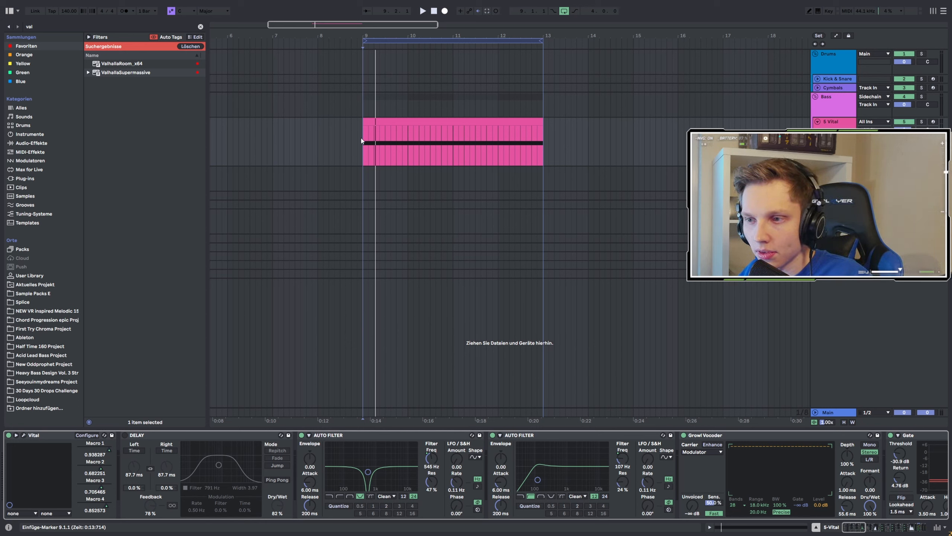
pyautogui.press('space')
pyautogui.press('space')
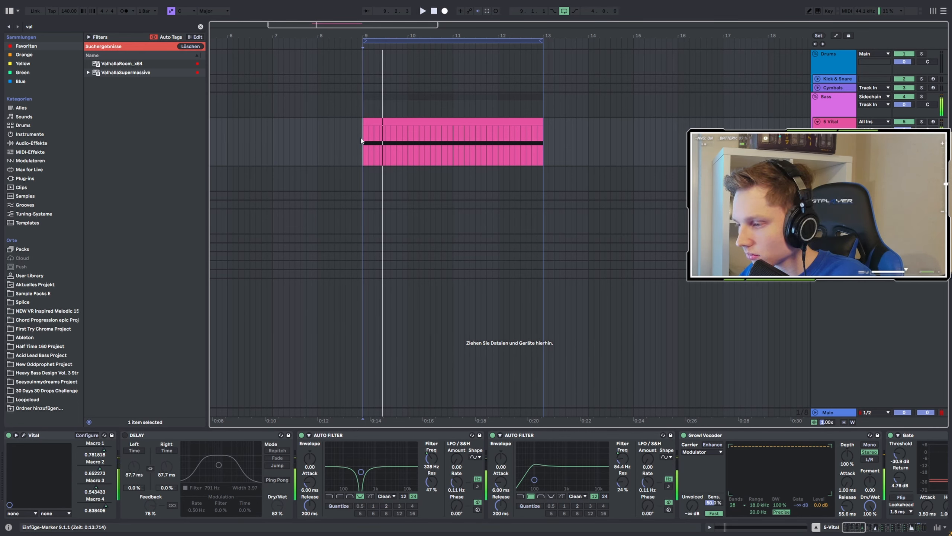